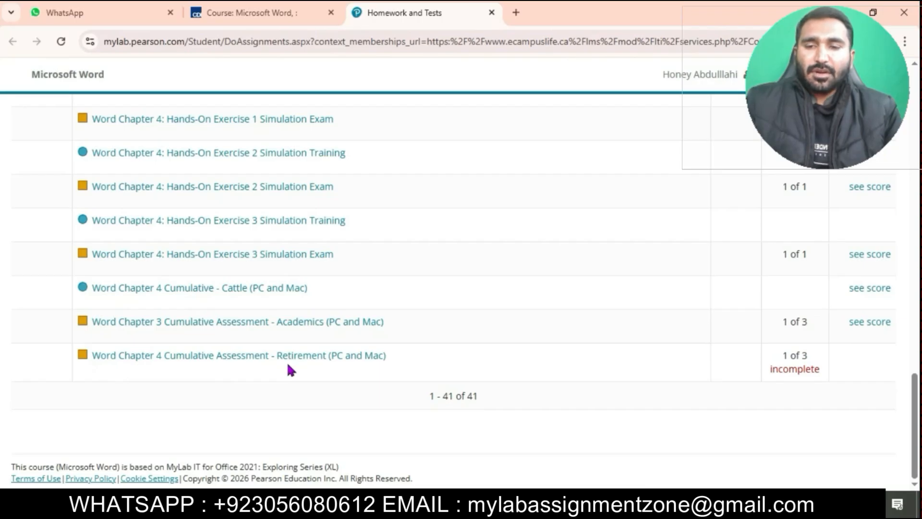
- Open the Word Chapter 4 Cumulative Assessment - Retirement (PC and Mac) assignment and continue into the attempt
{"action": "left_click", "coordinate": [311, 358]}
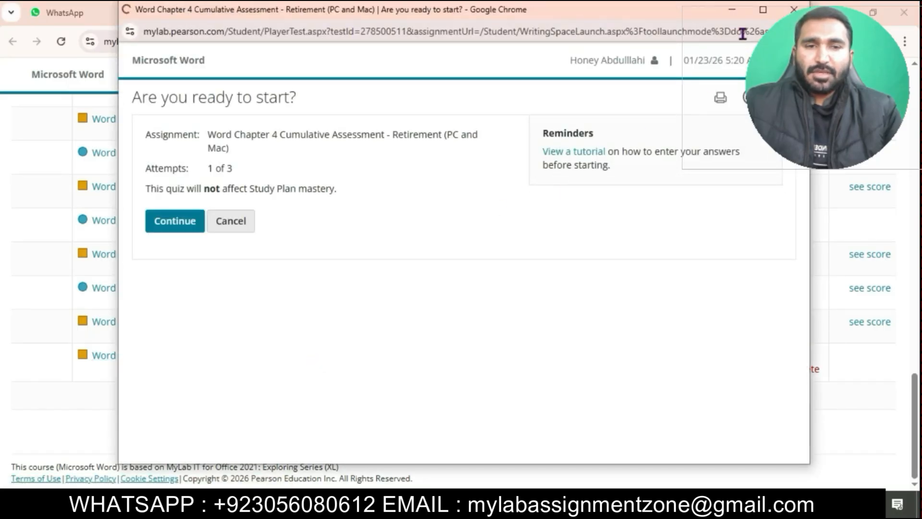
{"action": "left_click", "coordinate": [762, 9]}
{"action": "left_click", "coordinate": [52, 203]}
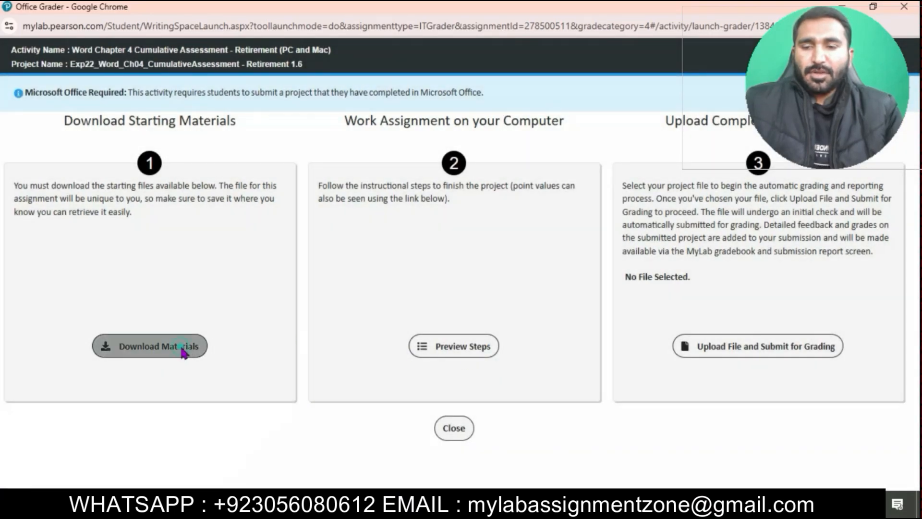
- Download the starting materials and open the instructions file from the Downloads folder
{"action": "left_click", "coordinate": [183, 350]}
{"action": "left_click", "coordinate": [511, 395]}
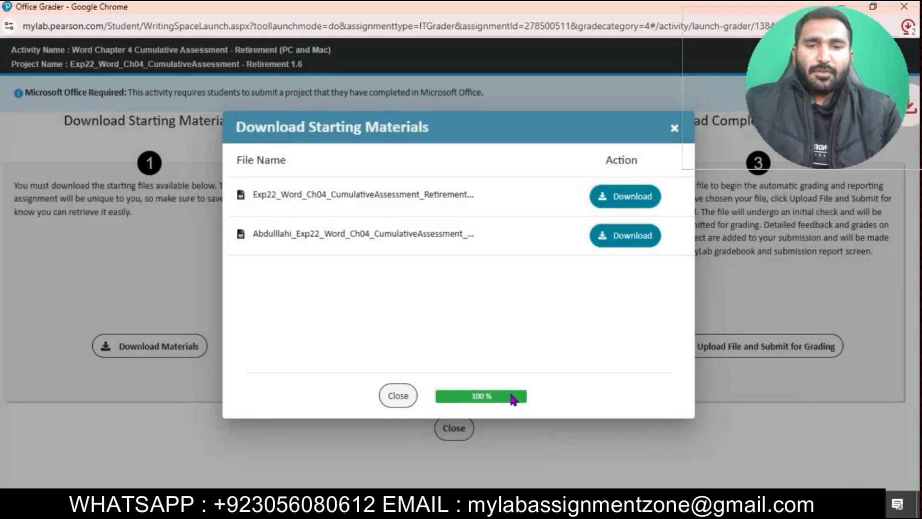
{"action": "left_click", "coordinate": [288, 505]}
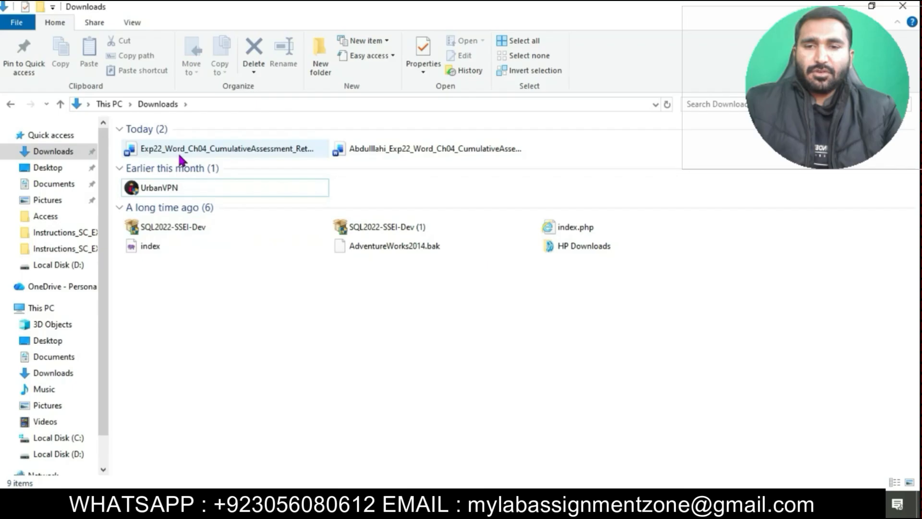
{"action": "double_click", "coordinate": [223, 152]}
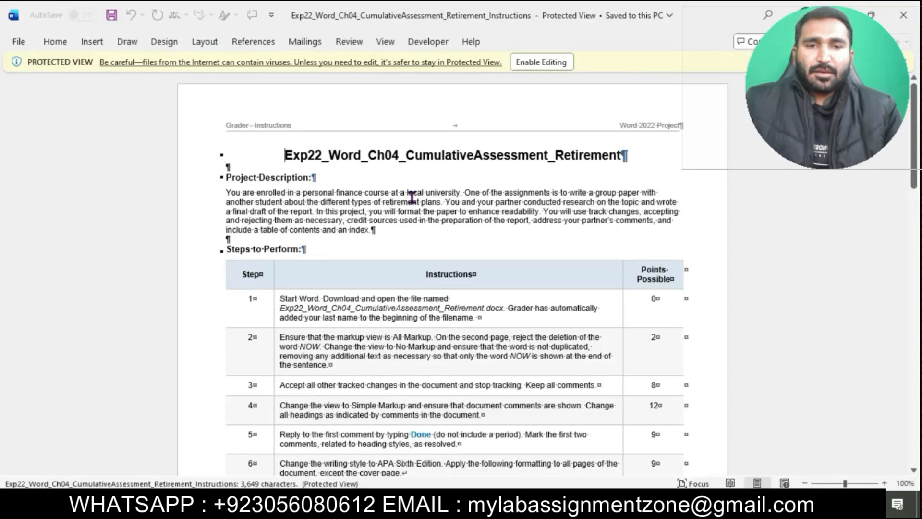
- Enable editing on the instructions document and hide the formatting marks
{"action": "left_click", "coordinate": [563, 63]}
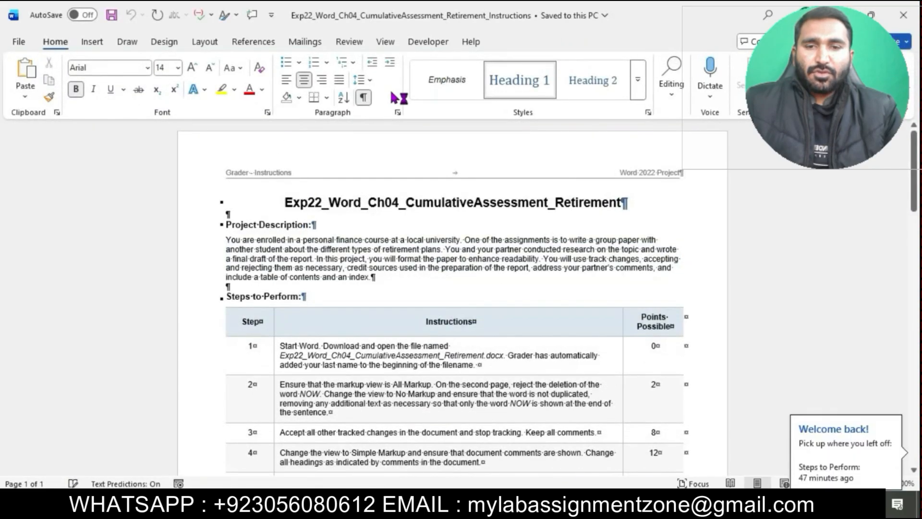
{"action": "left_click", "coordinate": [363, 98]}
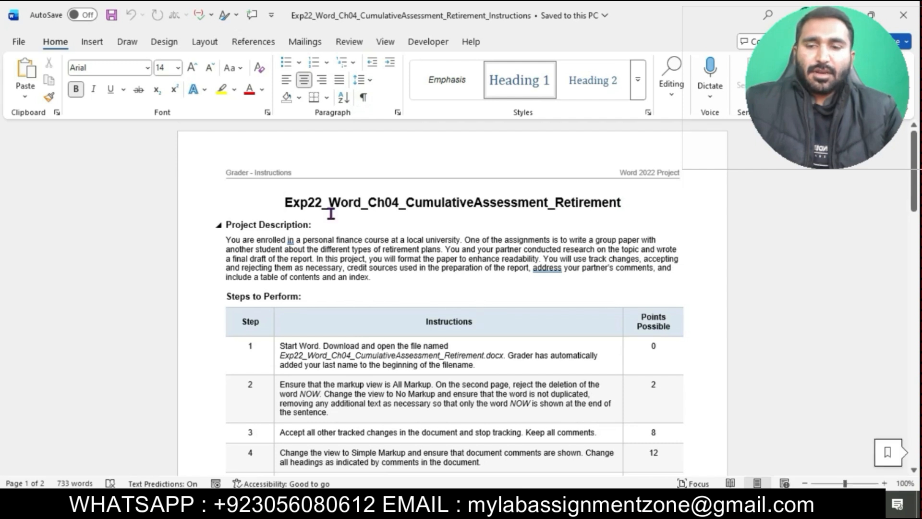
- Set the instructions title to 18 pt and highlight it in turquoise
{"action": "left_click_drag", "start_coordinate": [288, 202], "coordinate": [624, 202]}
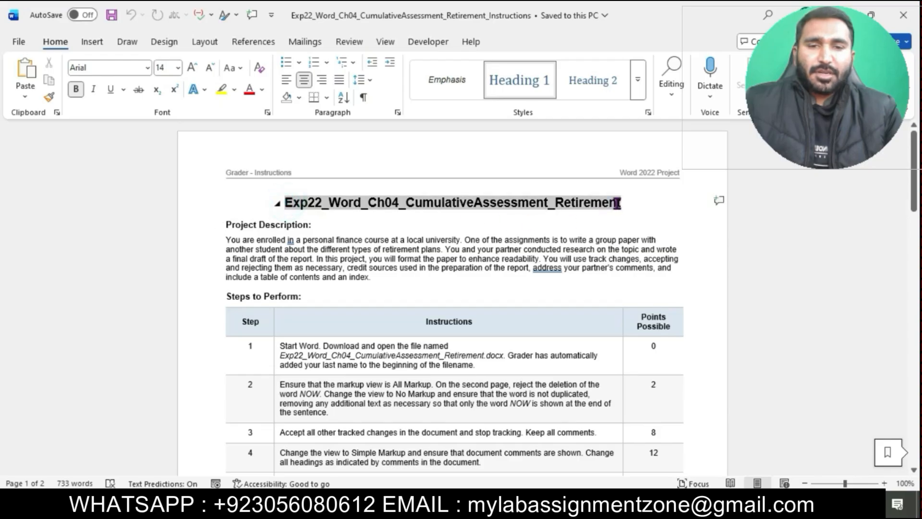
{"action": "left_click", "coordinate": [177, 67]}
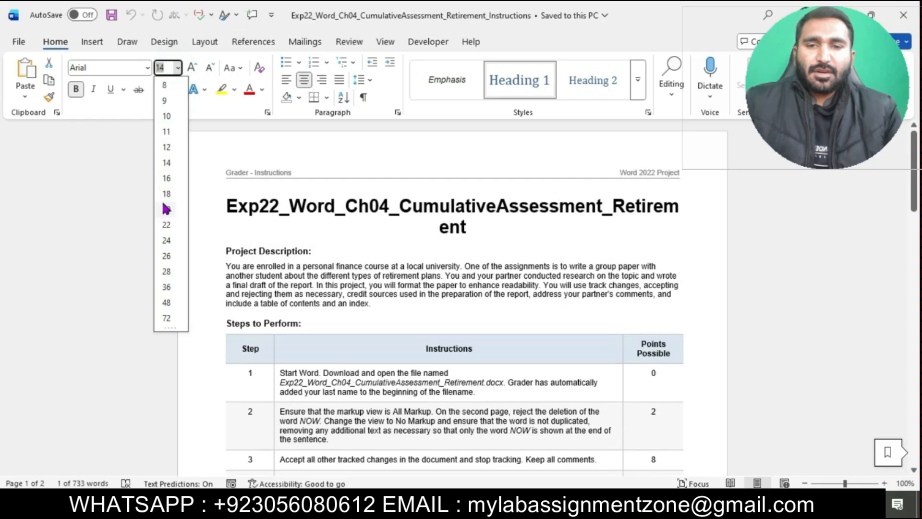
{"action": "left_click", "coordinate": [166, 195]}
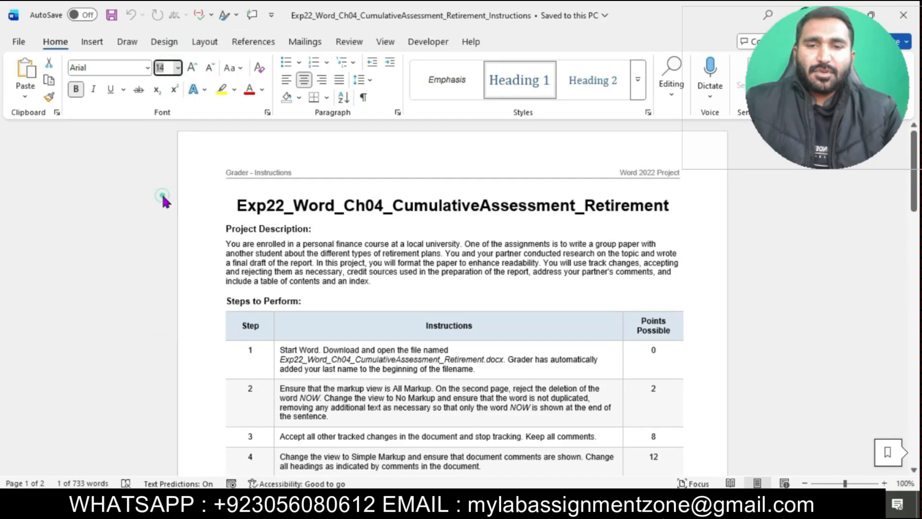
{"action": "left_click", "coordinate": [236, 90]}
{"action": "left_click", "coordinate": [266, 144]}
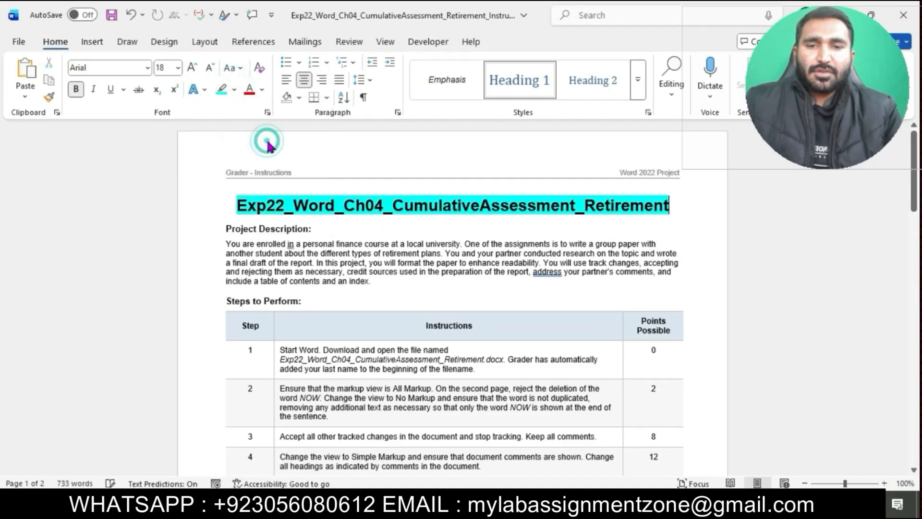
{"action": "scroll", "coordinate": [400, 249], "scroll_direction": "up", "scroll_amount": 1}
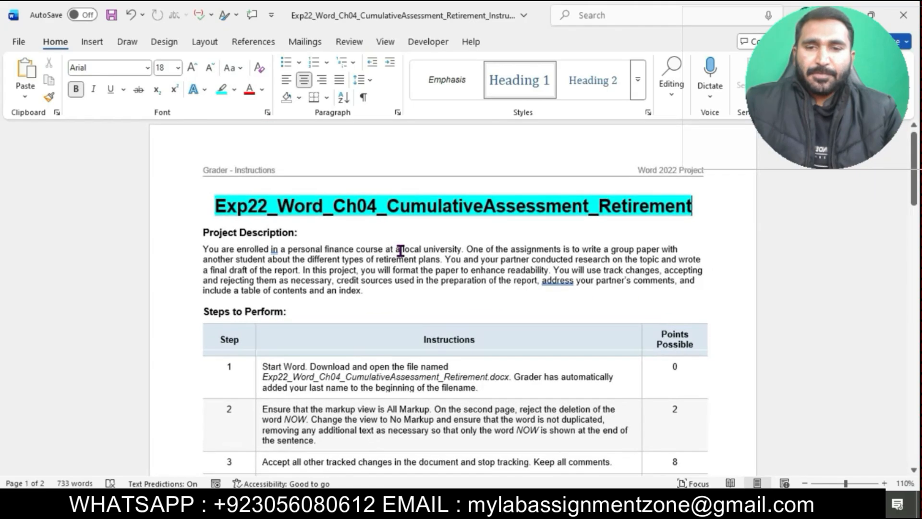
{"action": "scroll", "coordinate": [498, 416], "scroll_direction": "down", "scroll_amount": 1}
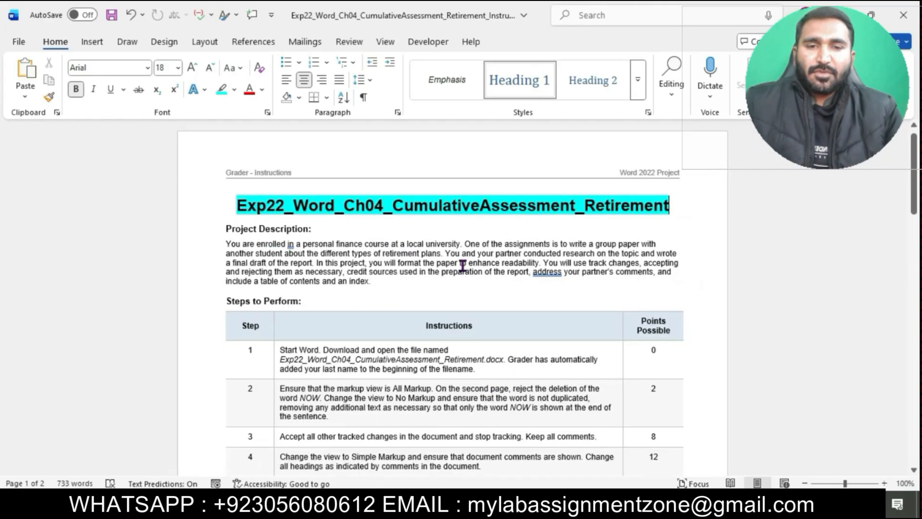
{"action": "scroll", "coordinate": [462, 265], "scroll_direction": "down", "scroll_amount": 1}
- Set the text of the steps table to 12 pt
{"action": "left_click_drag", "start_coordinate": [277, 308], "coordinate": [340, 483]}
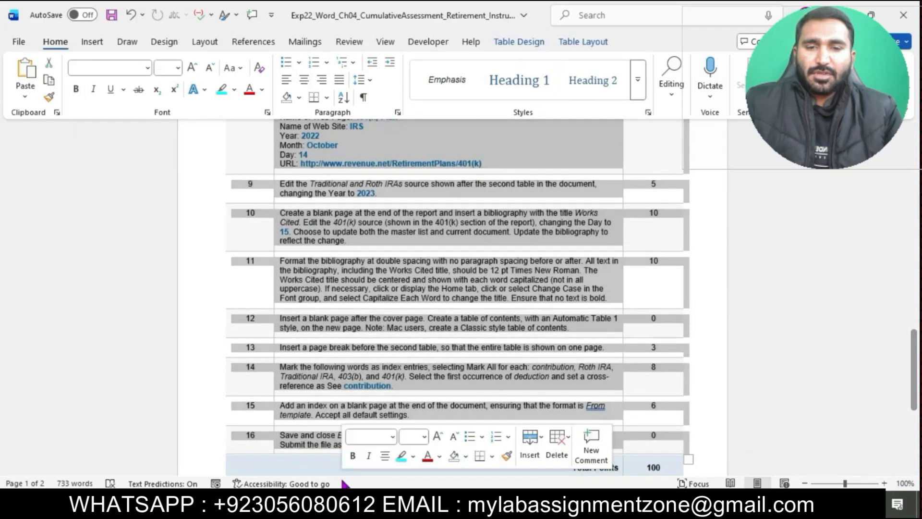
{"action": "left_click", "coordinate": [179, 68]}
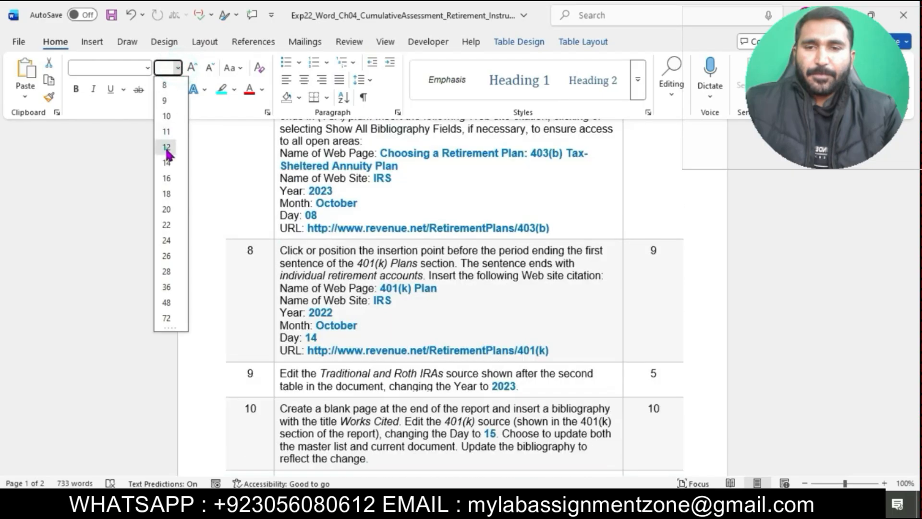
{"action": "left_click", "coordinate": [167, 147]}
{"action": "left_click", "coordinate": [451, 263]}
{"action": "scroll", "coordinate": [451, 262], "scroll_direction": "up", "scroll_amount": 11}
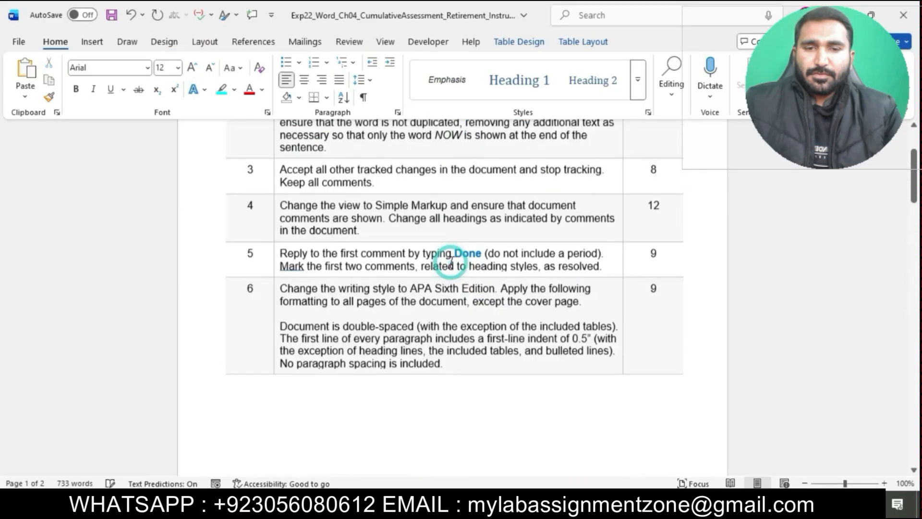
{"action": "scroll", "coordinate": [451, 263], "scroll_direction": "up", "scroll_amount": 3}
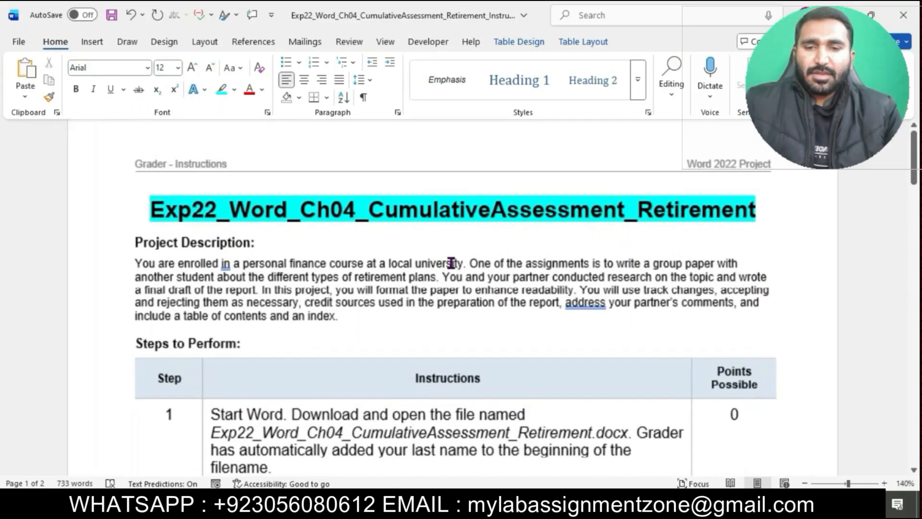
{"action": "scroll", "coordinate": [451, 263], "scroll_direction": "up", "scroll_amount": 1, "text": "ctrl"}
{"action": "scroll", "coordinate": [446, 262], "scroll_direction": "down", "scroll_amount": 2}
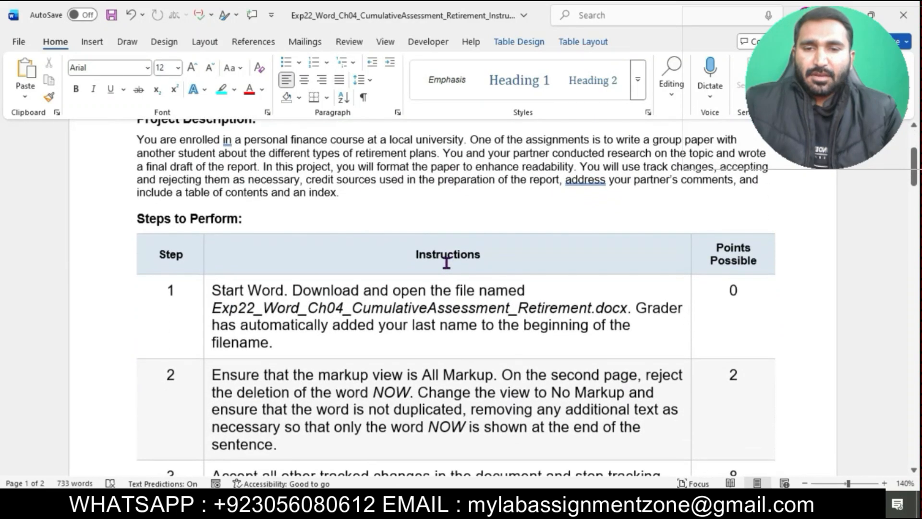
- Highlight the step 1 instructions in turquoise
{"action": "left_click", "coordinate": [204, 291]}
{"action": "left_click", "coordinate": [265, 266]}
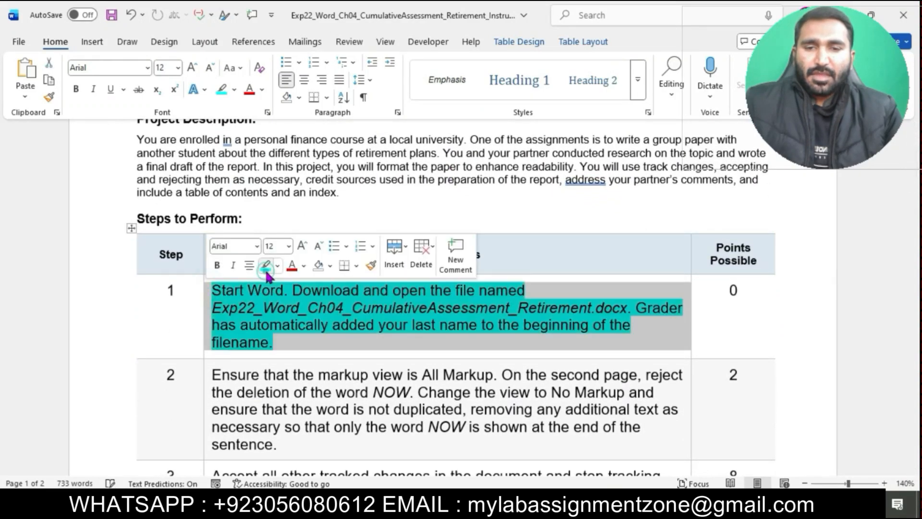
{"action": "left_click", "coordinate": [262, 310]}
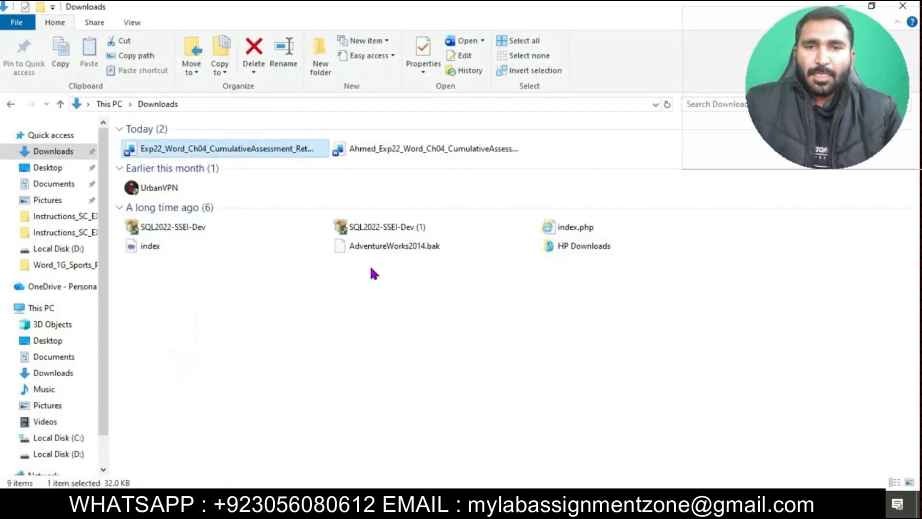
- Open the student's Exp22_Word_Ch04_CumulativeAssessment_Retirement project file from Downloads and enable editing
{"action": "left_click", "coordinate": [422, 150]}
{"action": "double_click", "coordinate": [422, 149]}
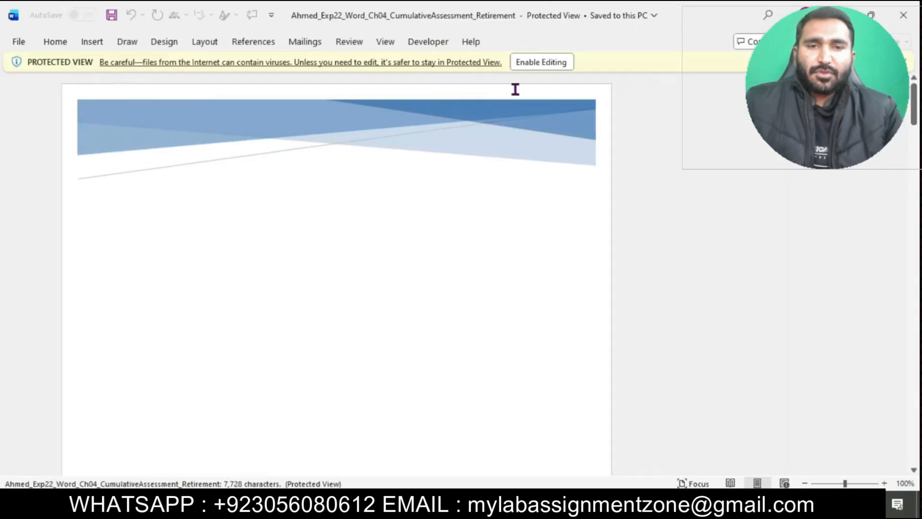
{"action": "left_click", "coordinate": [540, 67]}
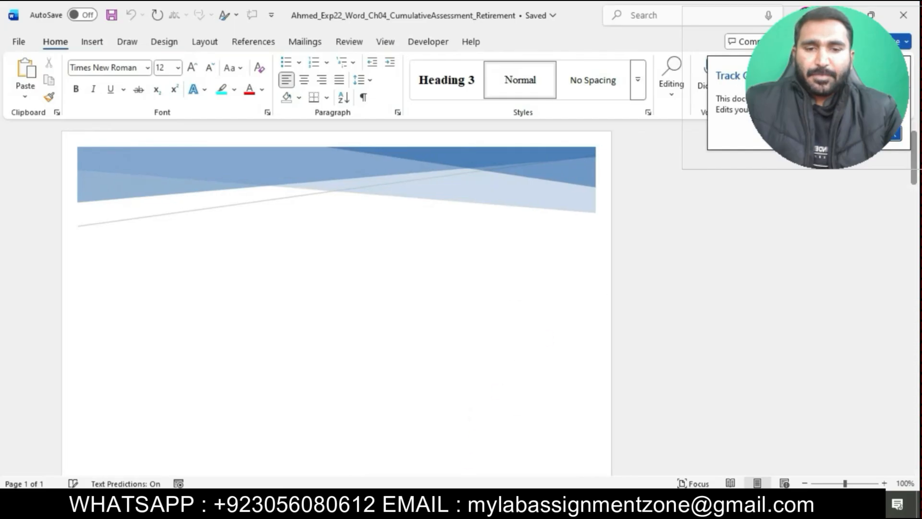
- Return to the instructions and highlight the step 2 instructions in turquoise
{"action": "mouse_move", "coordinate": [454, 508]}
{"action": "left_click", "coordinate": [431, 456]}
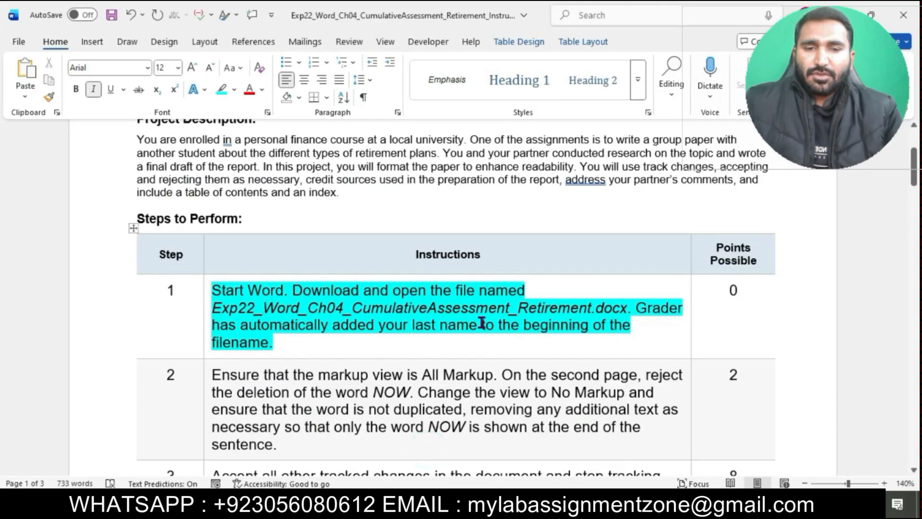
{"action": "scroll", "coordinate": [487, 312], "scroll_direction": "down", "scroll_amount": 2}
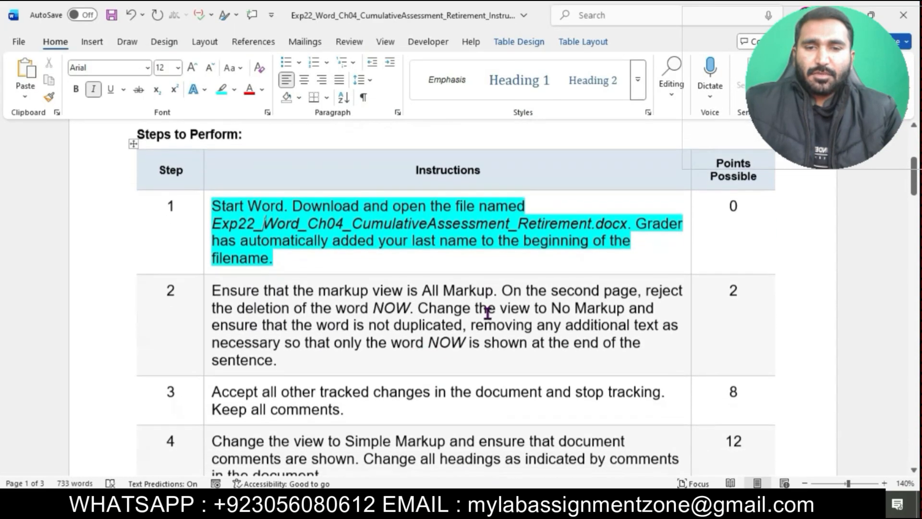
{"action": "left_click", "coordinate": [209, 296]}
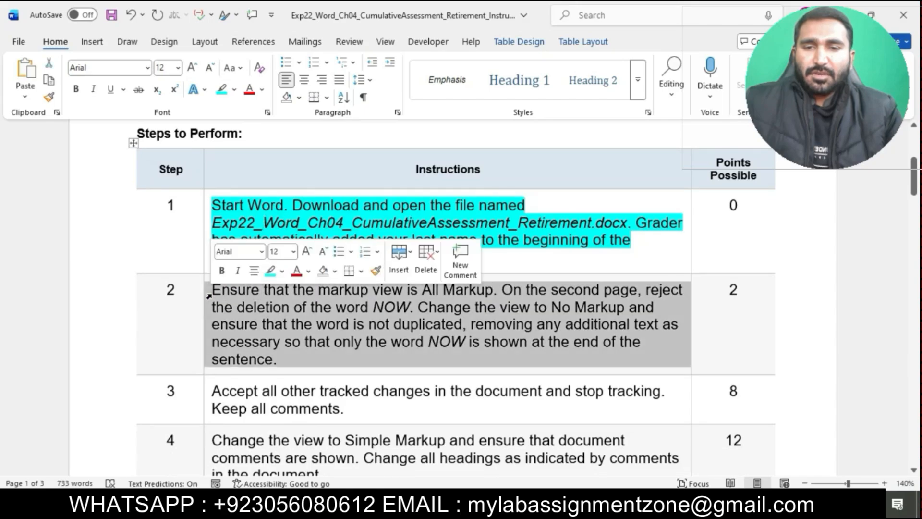
{"action": "left_click", "coordinate": [270, 270]}
{"action": "scroll", "coordinate": [323, 344], "scroll_direction": "down", "scroll_amount": 1}
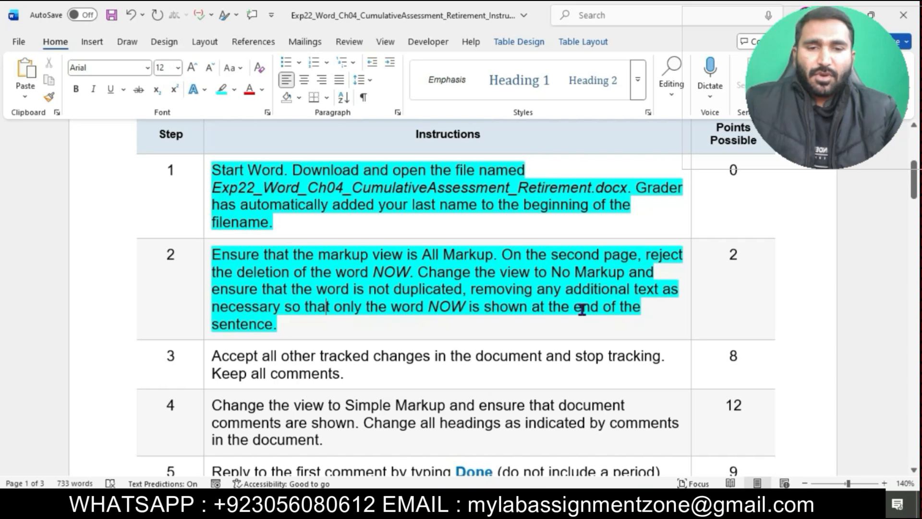
- Set the project document's markup view to All Markup
{"action": "left_click_drag", "start_coordinate": [215, 256], "coordinate": [479, 258]}
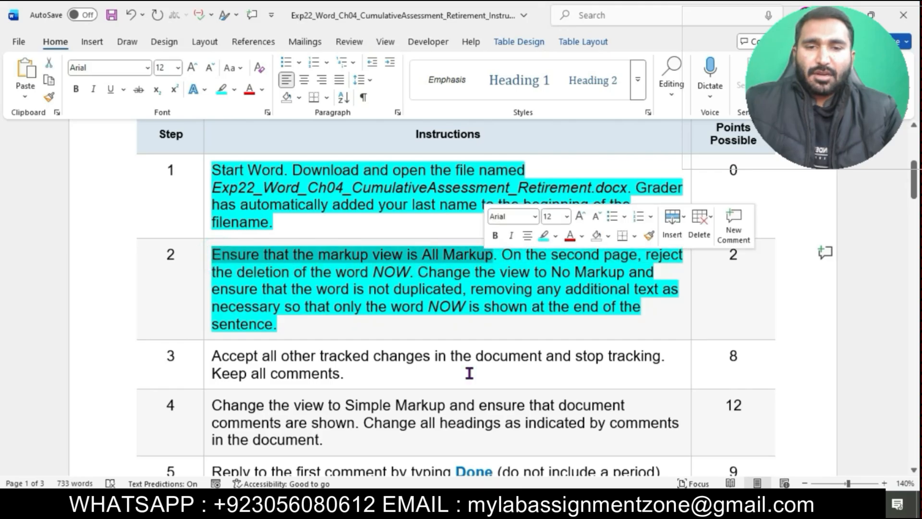
{"action": "mouse_move", "coordinate": [455, 510]}
{"action": "left_click", "coordinate": [492, 454]}
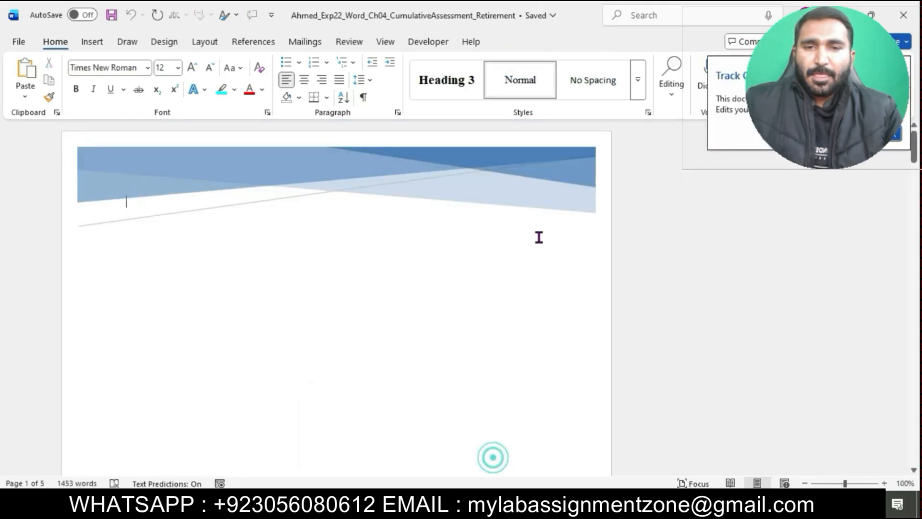
{"action": "left_click", "coordinate": [357, 41]}
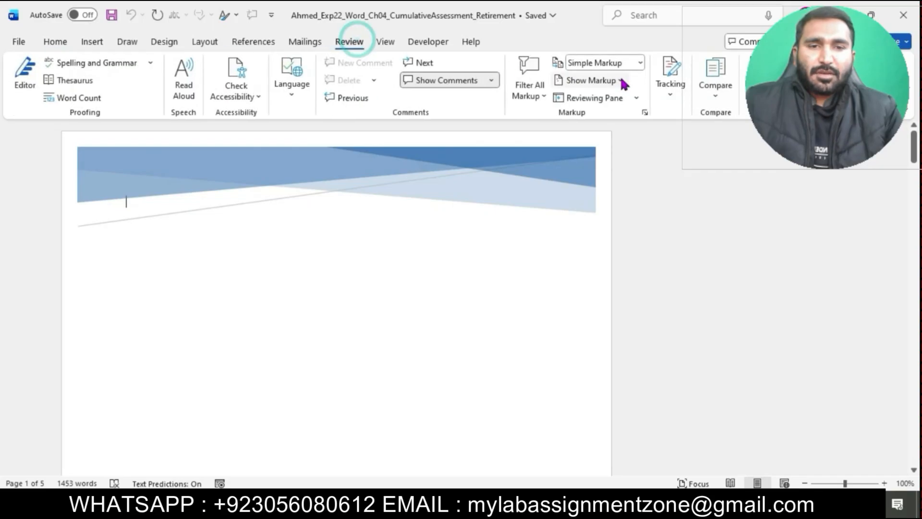
{"action": "left_click", "coordinate": [640, 62]}
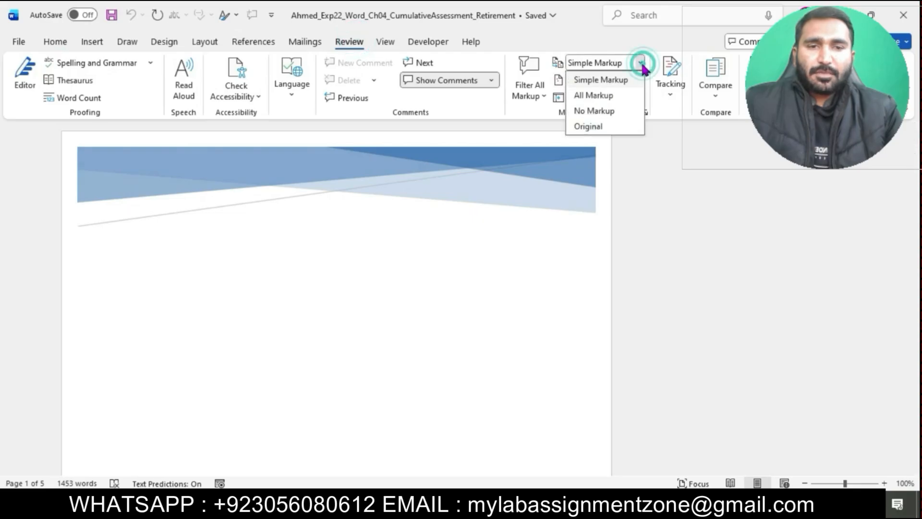
{"action": "left_click", "coordinate": [615, 98]}
- Read the next instruction sentence and scroll the project document to its second page
{"action": "mouse_move", "coordinate": [454, 508]}
{"action": "left_click", "coordinate": [425, 444]}
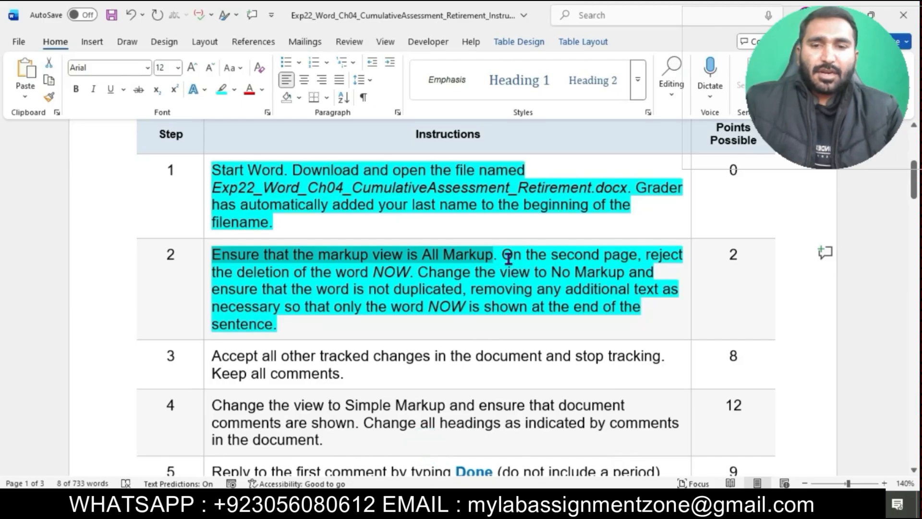
{"action": "left_click_drag", "start_coordinate": [508, 257], "coordinate": [411, 284]}
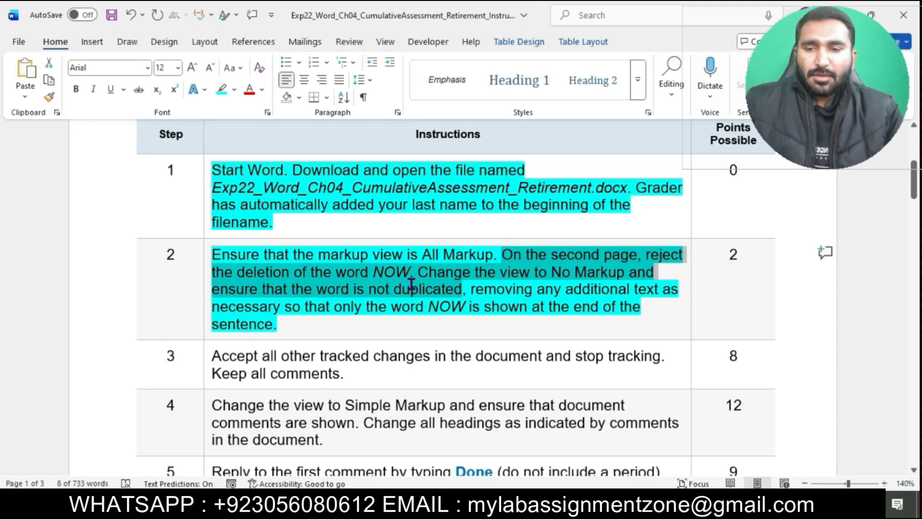
{"action": "left_click_drag", "start_coordinate": [411, 283], "coordinate": [413, 273]}
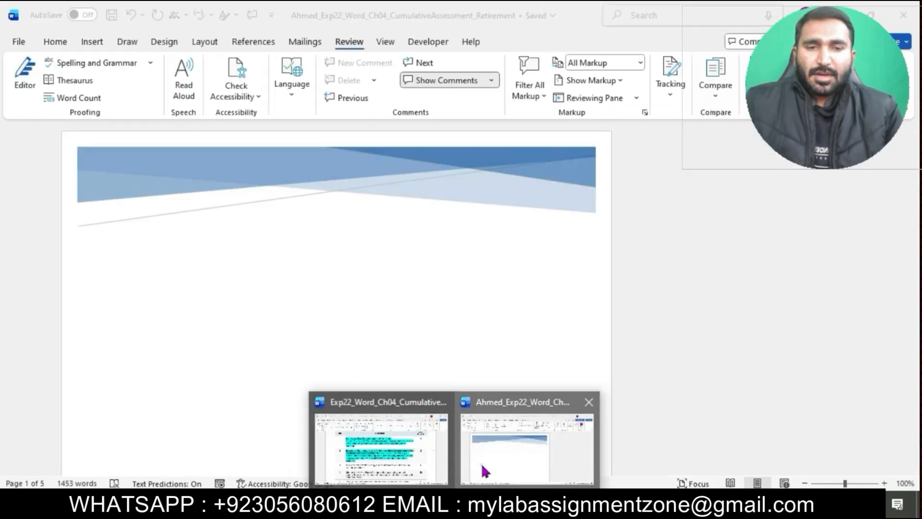
{"action": "left_click", "coordinate": [485, 473]}
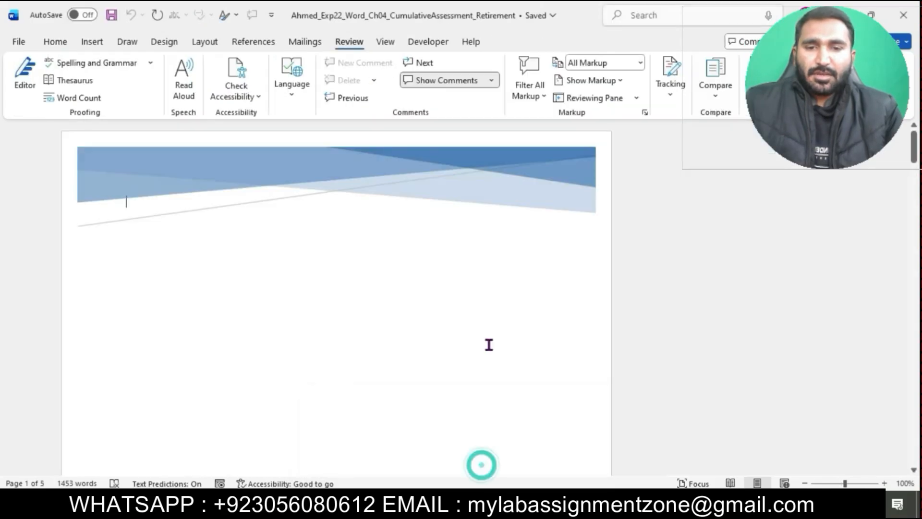
{"action": "scroll", "coordinate": [489, 344], "scroll_direction": "down", "scroll_amount": 10}
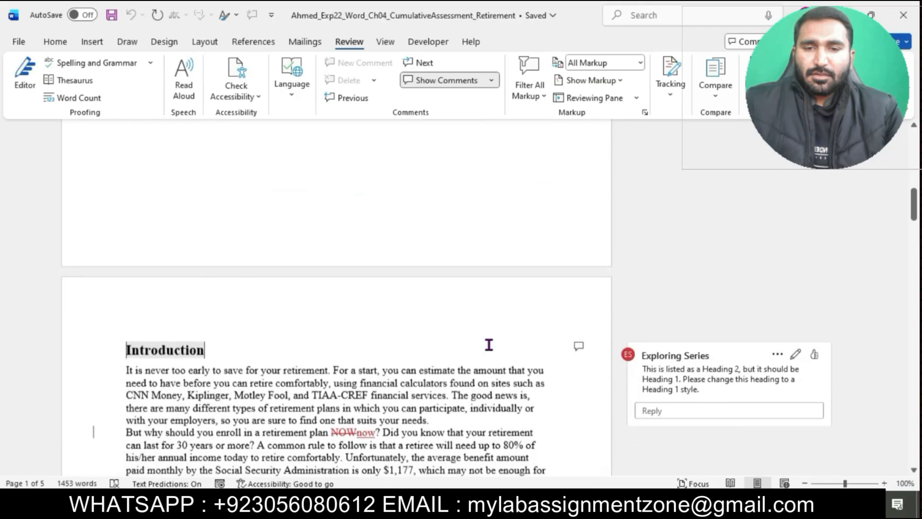
- Reject the tracked deletion of the word NOW in the Introduction on the second page
{"action": "double_click", "coordinate": [334, 323]}
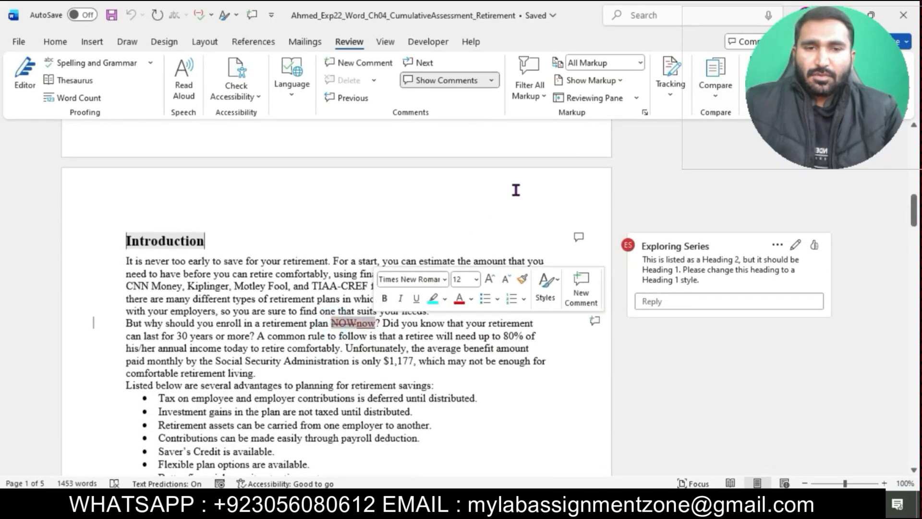
{"action": "left_click", "coordinate": [670, 86]}
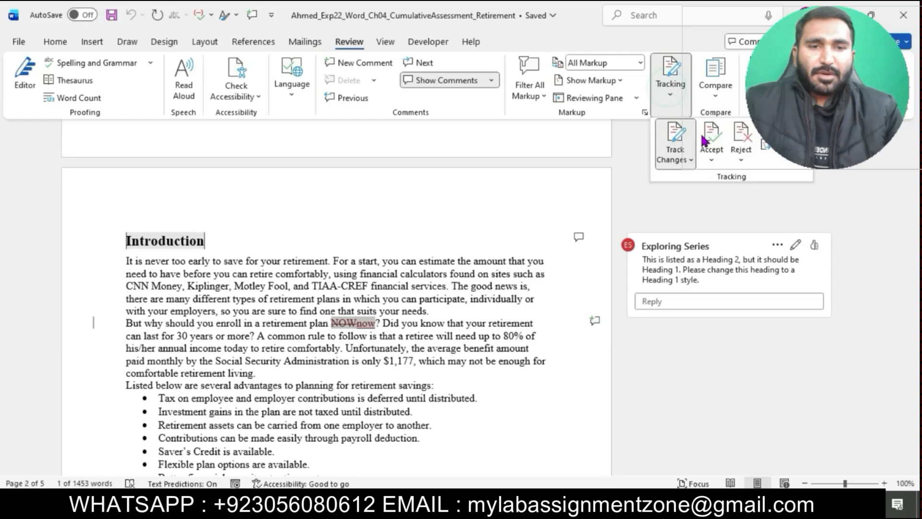
{"action": "left_click", "coordinate": [741, 160]}
{"action": "left_click", "coordinate": [770, 197]}
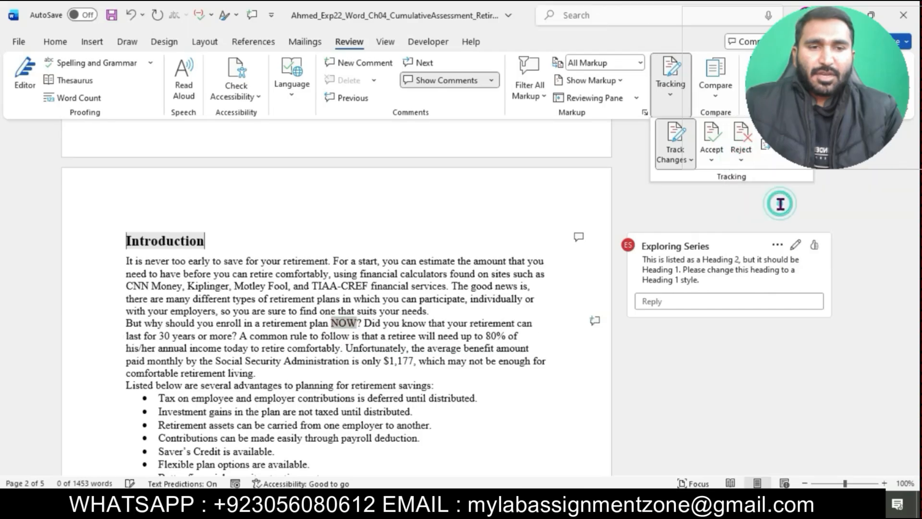
- Check the next instruction and set the project document's markup view to No Markup
{"action": "mouse_move", "coordinate": [449, 509]}
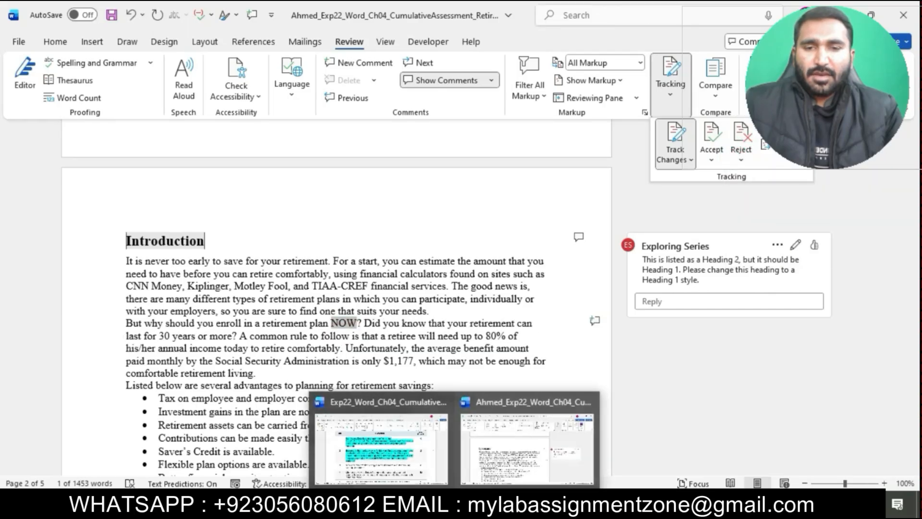
{"action": "left_click", "coordinate": [420, 466]}
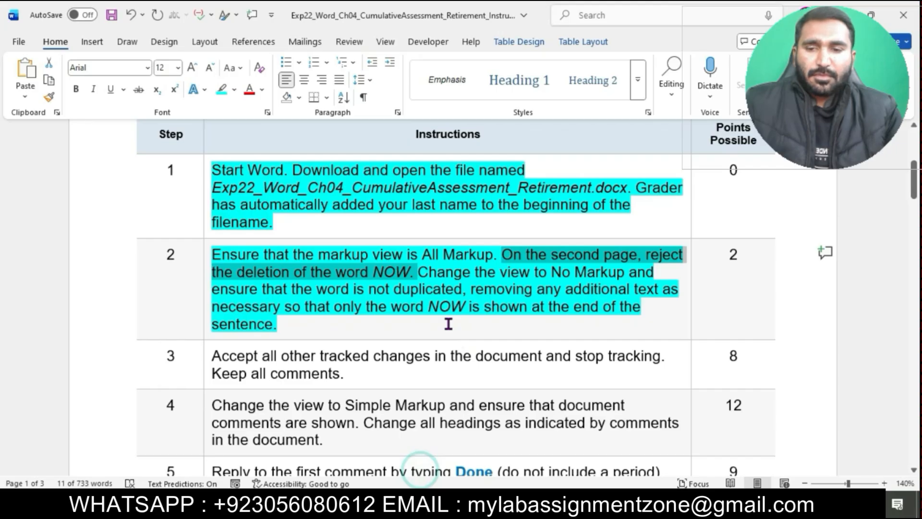
{"action": "left_click_drag", "start_coordinate": [425, 276], "coordinate": [607, 276]}
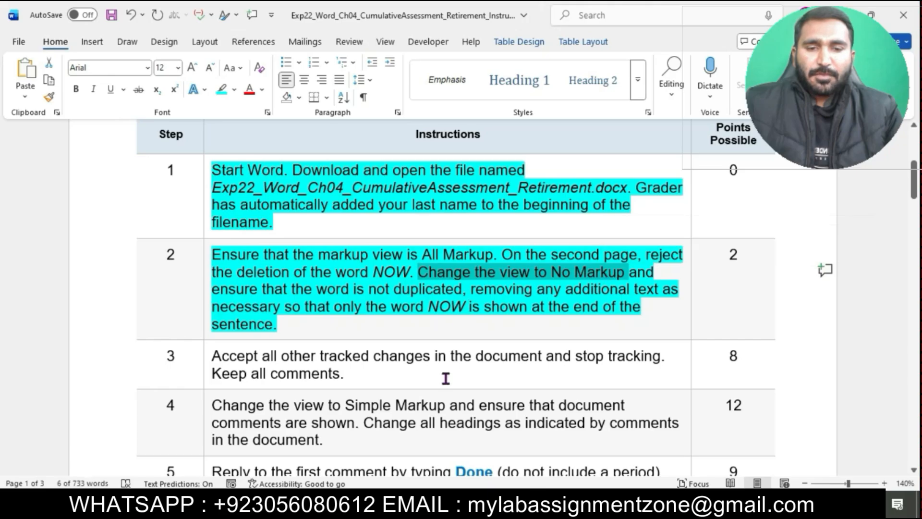
{"action": "mouse_move", "coordinate": [455, 509]}
{"action": "left_click", "coordinate": [510, 468]}
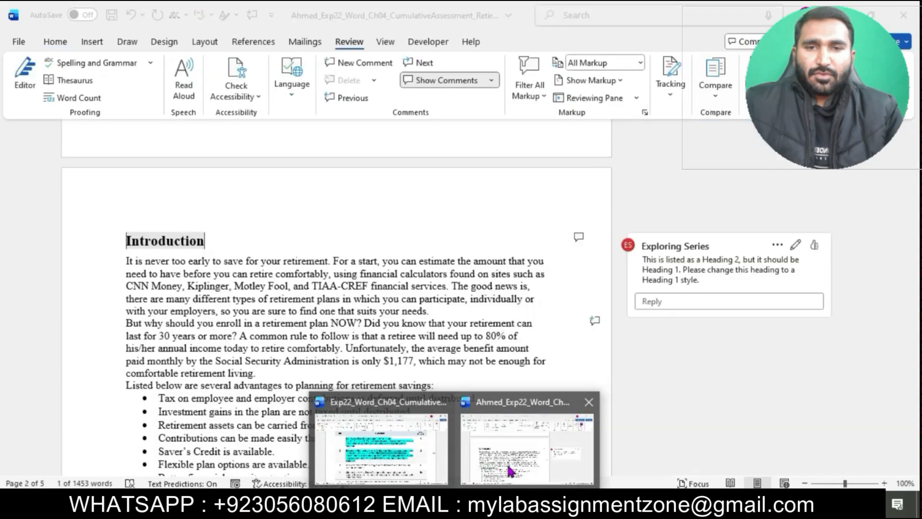
{"action": "left_click", "coordinate": [641, 68]}
{"action": "left_click", "coordinate": [593, 112]}
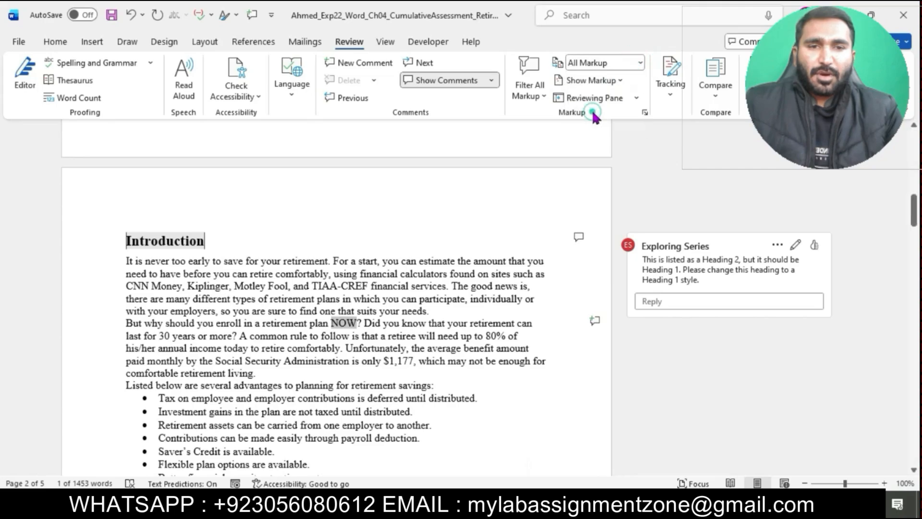
- Read the rest of the step 2 instructions and compare them with the NOW sentence in the project document
{"action": "mouse_move", "coordinate": [455, 509]}
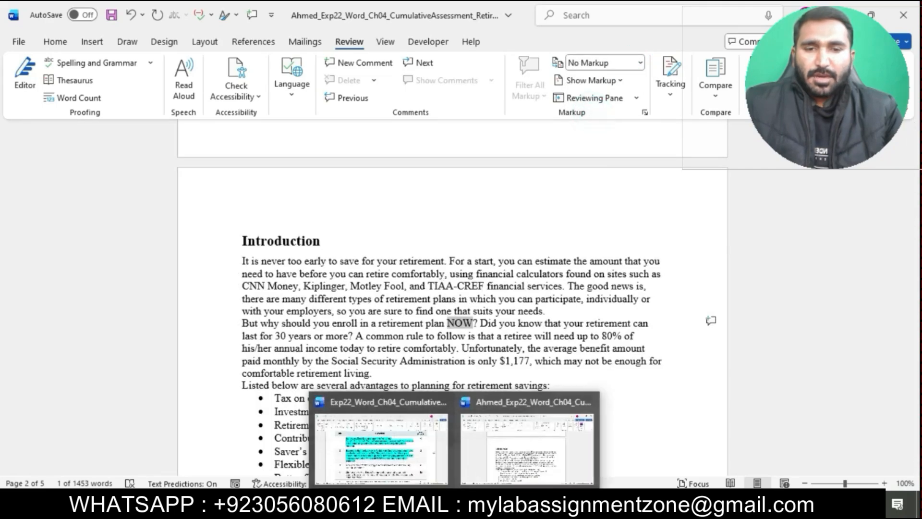
{"action": "left_click", "coordinate": [430, 461]}
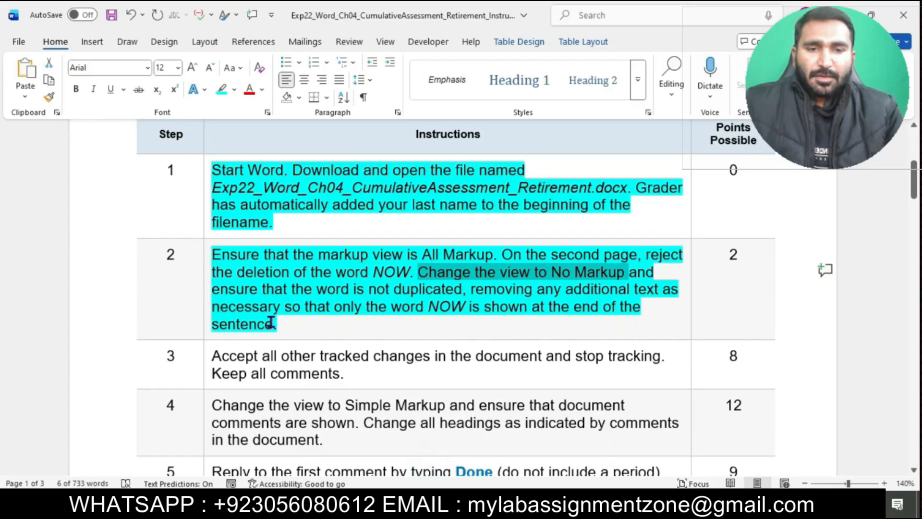
{"action": "left_click_drag", "start_coordinate": [220, 293], "coordinate": [547, 321]}
{"action": "mouse_move", "coordinate": [456, 509]}
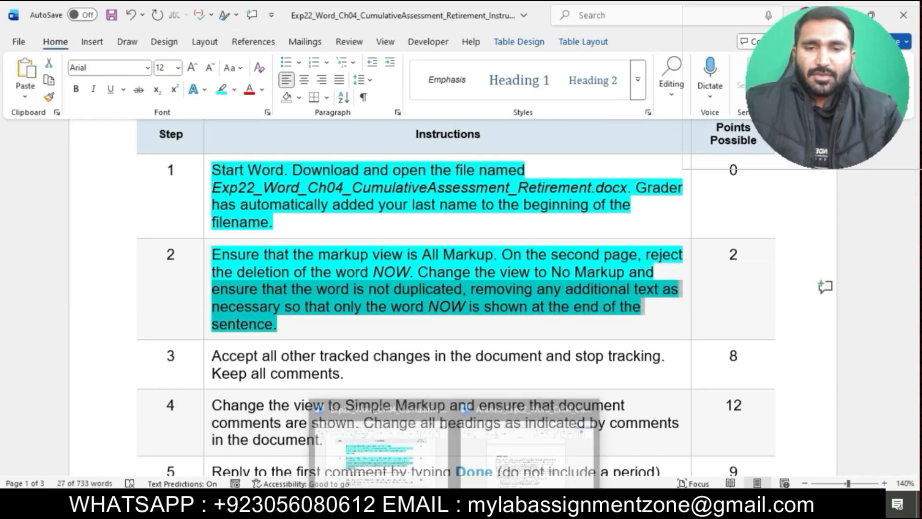
{"action": "left_click", "coordinate": [498, 459]}
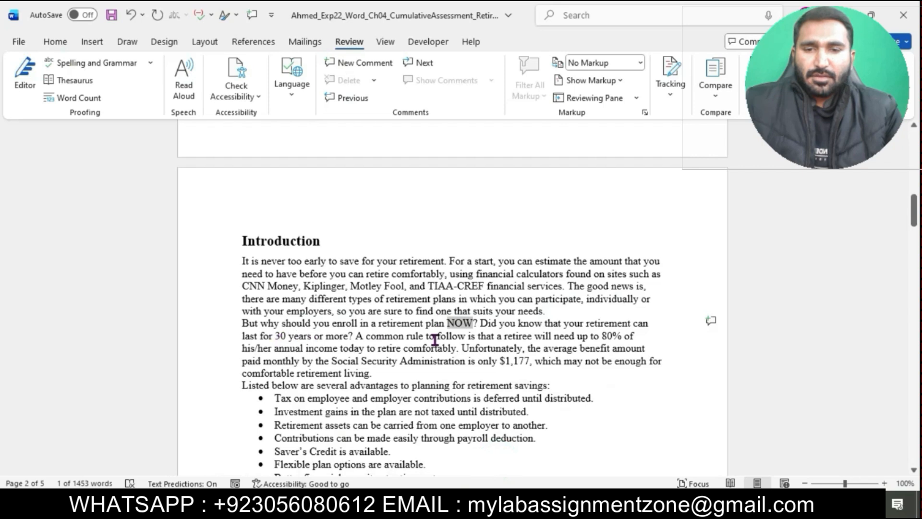
{"action": "left_click", "coordinate": [478, 389]}
{"action": "mouse_move", "coordinate": [456, 509]}
{"action": "left_click", "coordinate": [422, 455]}
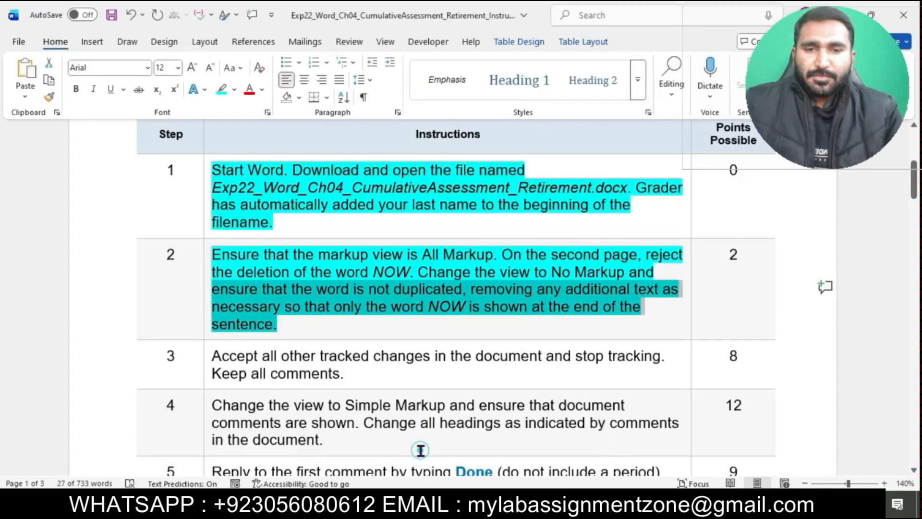
- Highlight the step 3 instructions in turquoise
{"action": "scroll", "coordinate": [426, 312], "scroll_direction": "down", "scroll_amount": 2}
{"action": "left_click", "coordinate": [426, 316]}
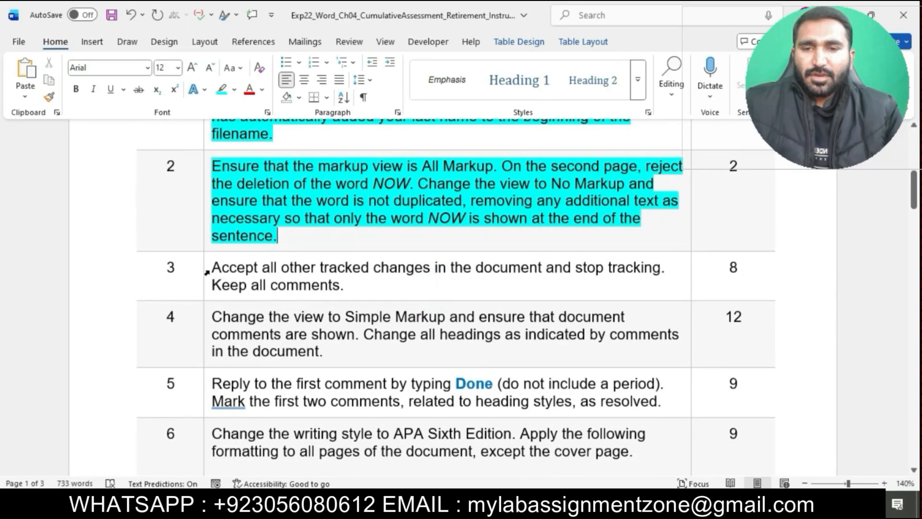
{"action": "left_click", "coordinate": [206, 273]}
{"action": "left_click", "coordinate": [269, 245]}
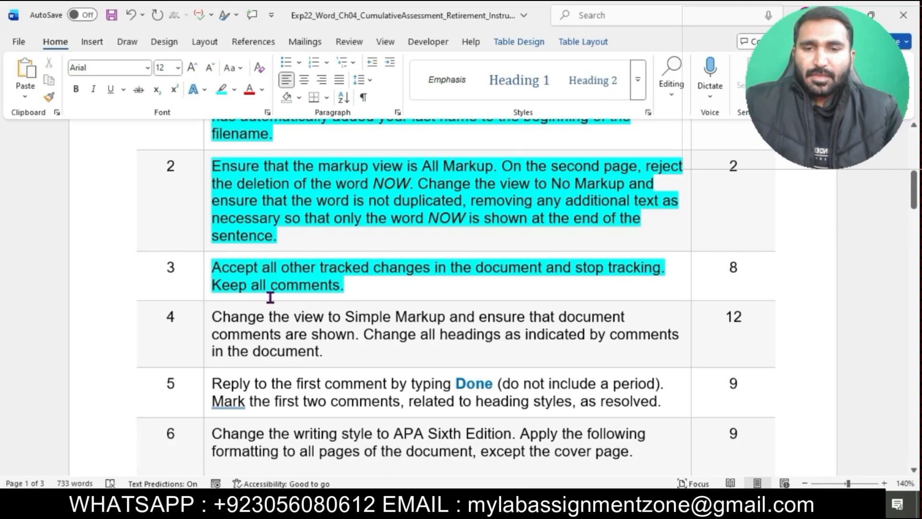
- Accept all tracked changes in the project document and stop tracking
{"action": "left_click_drag", "start_coordinate": [212, 267], "coordinate": [666, 269]}
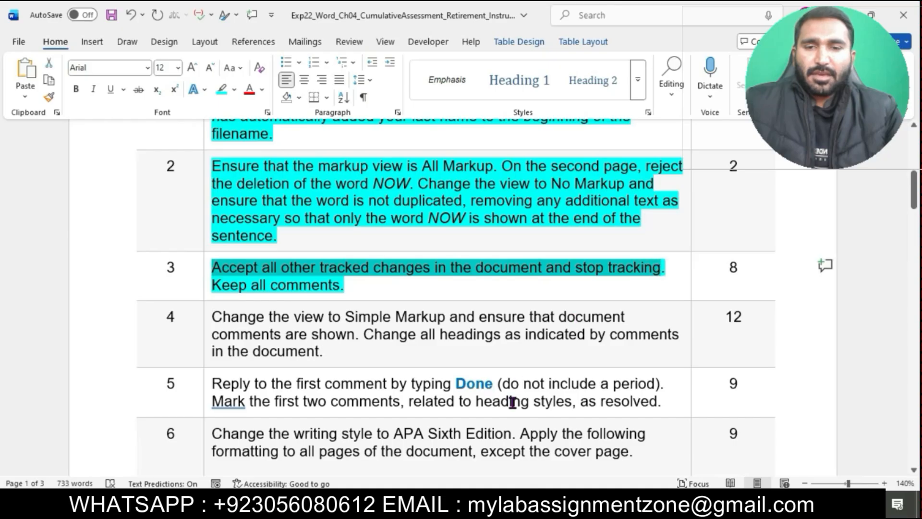
{"action": "mouse_move", "coordinate": [456, 509]}
{"action": "left_click", "coordinate": [526, 439]}
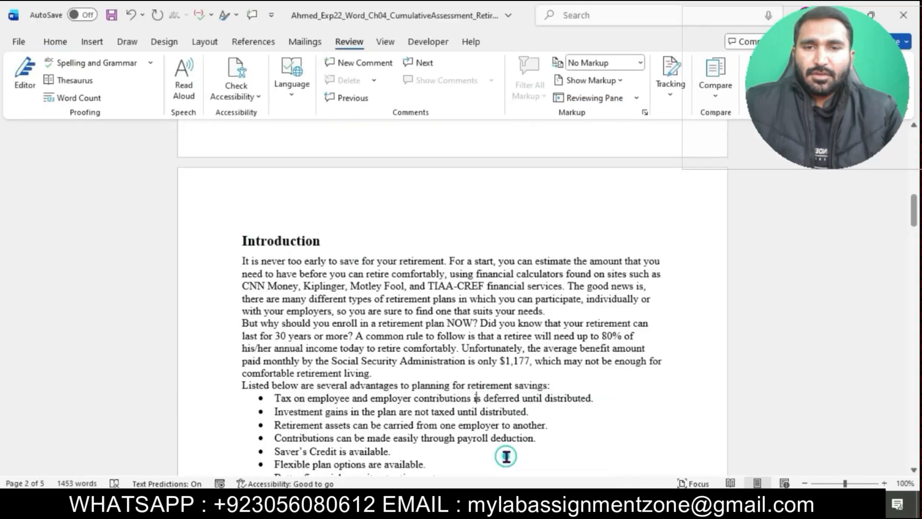
{"action": "left_click", "coordinate": [672, 94]}
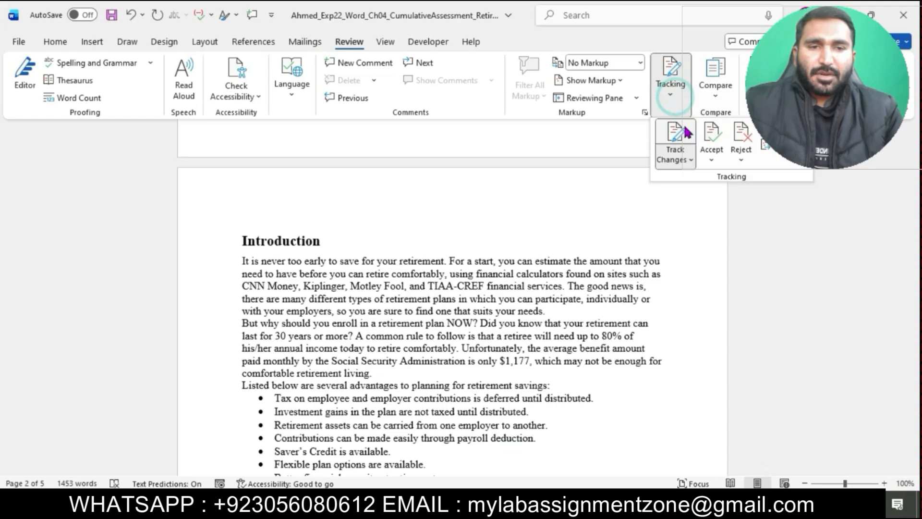
{"action": "left_click", "coordinate": [709, 153]}
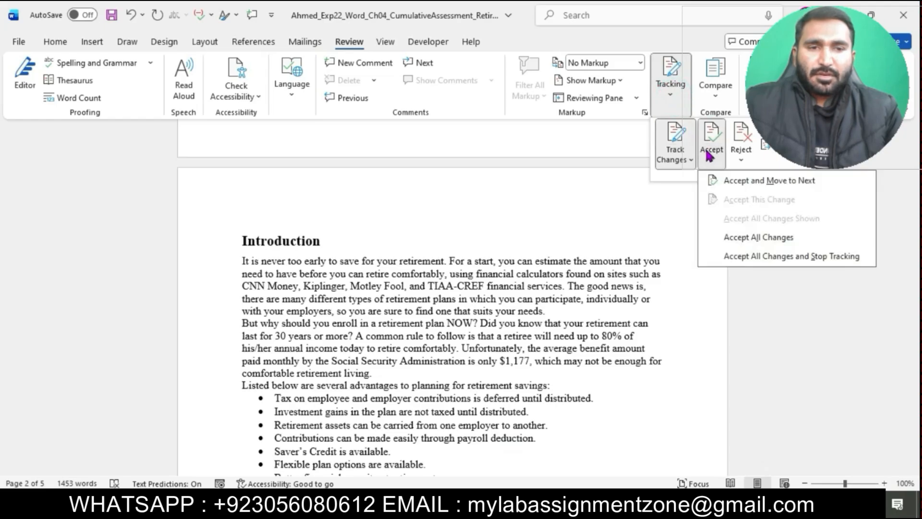
{"action": "left_click", "coordinate": [766, 260]}
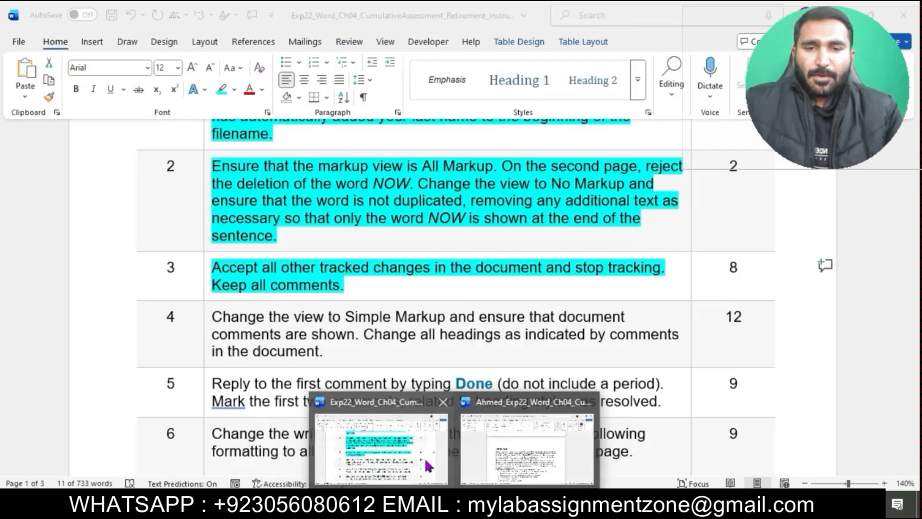
- Highlight the step 4 instructions in turquoise
{"action": "left_click", "coordinate": [425, 456]}
{"action": "left_click_drag", "start_coordinate": [344, 285], "coordinate": [212, 286]}
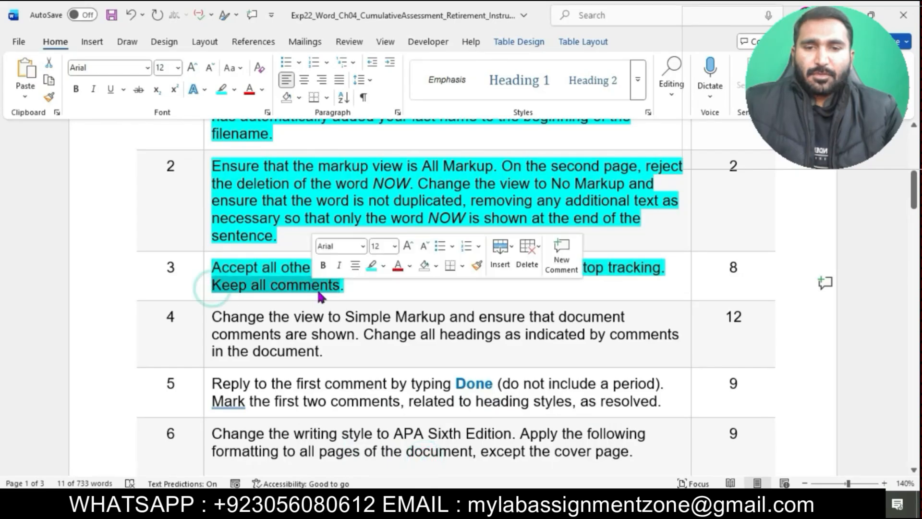
{"action": "left_click", "coordinate": [380, 294]}
{"action": "scroll", "coordinate": [379, 292], "scroll_direction": "down", "scroll_amount": 3}
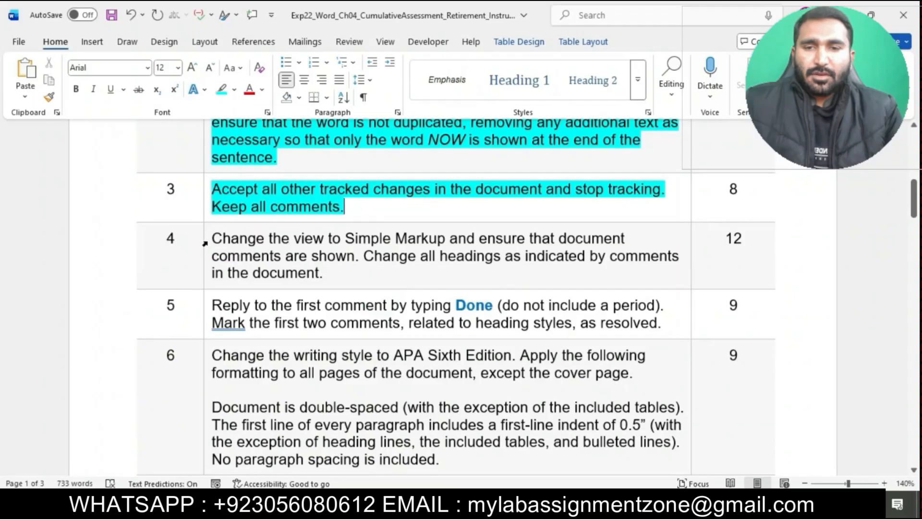
{"action": "left_click", "coordinate": [204, 244]}
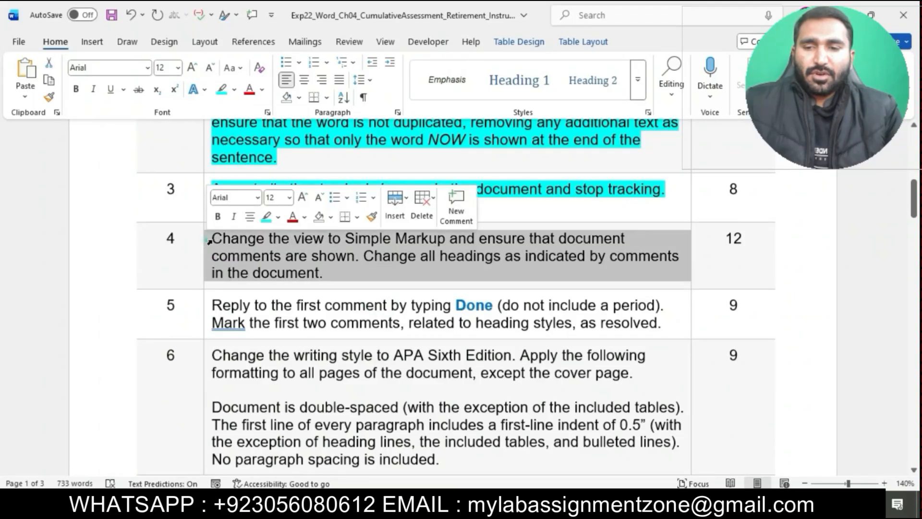
{"action": "left_click", "coordinate": [265, 216]}
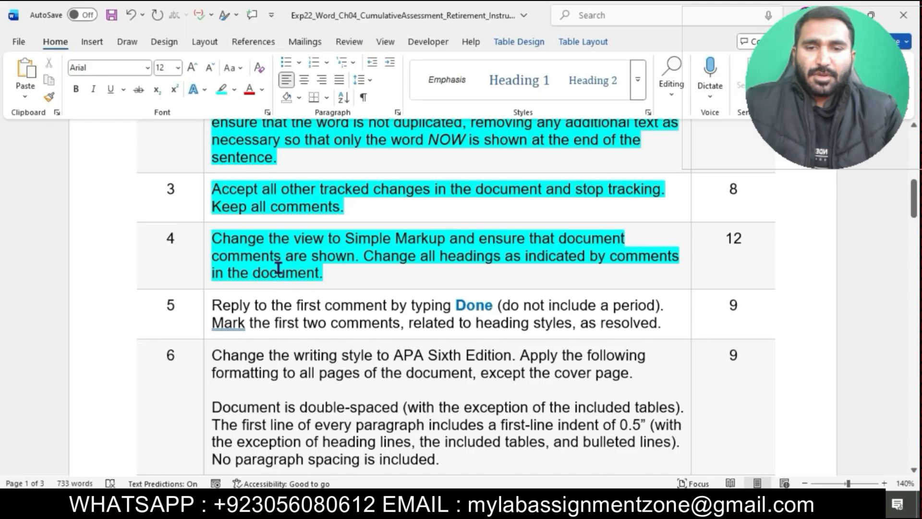
- Set the project document's markup view to Simple Markup
{"action": "left_click_drag", "start_coordinate": [219, 242], "coordinate": [428, 236]}
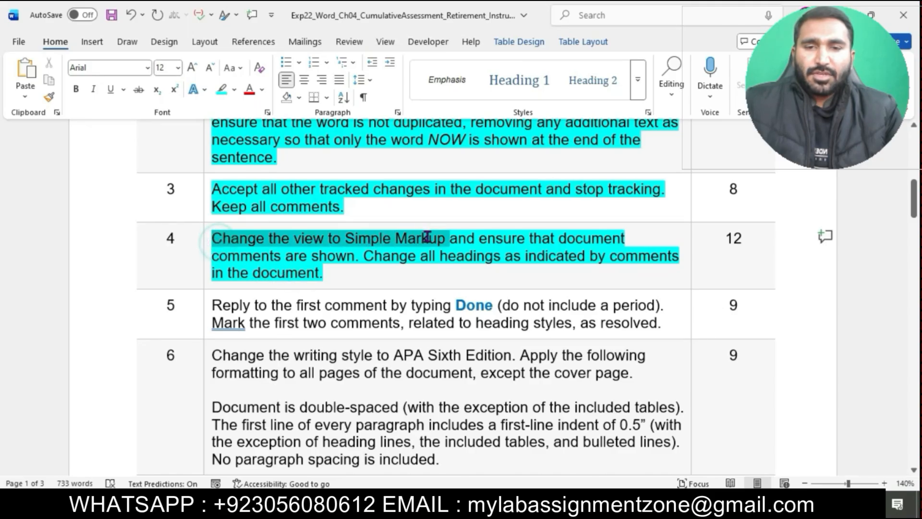
{"action": "mouse_move", "coordinate": [455, 504]}
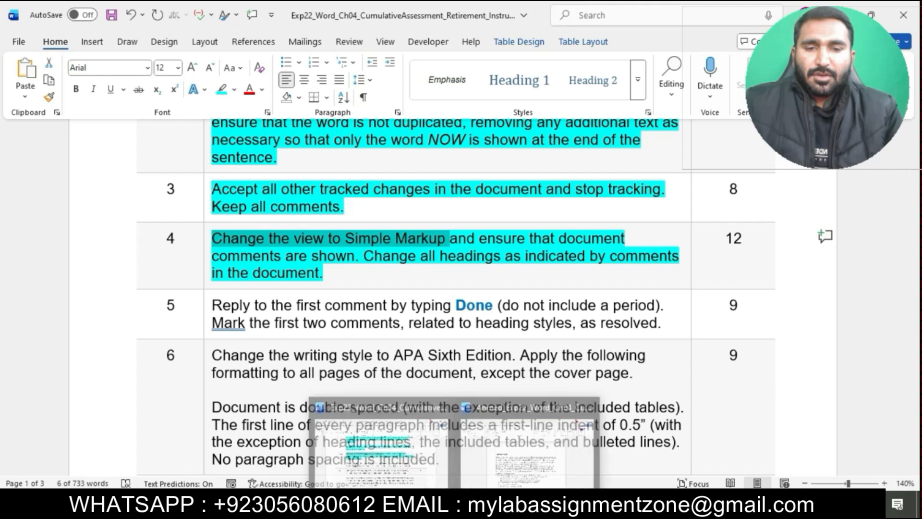
{"action": "left_click", "coordinate": [499, 453]}
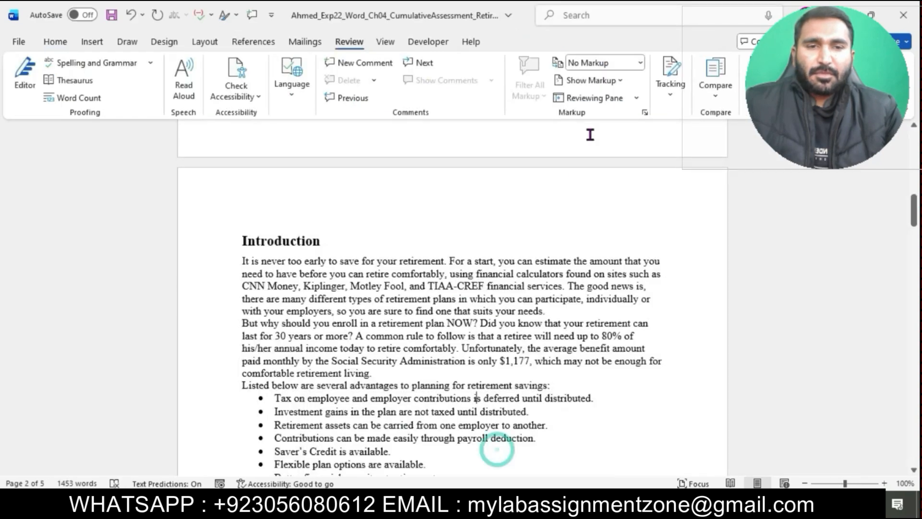
{"action": "left_click", "coordinate": [640, 62]}
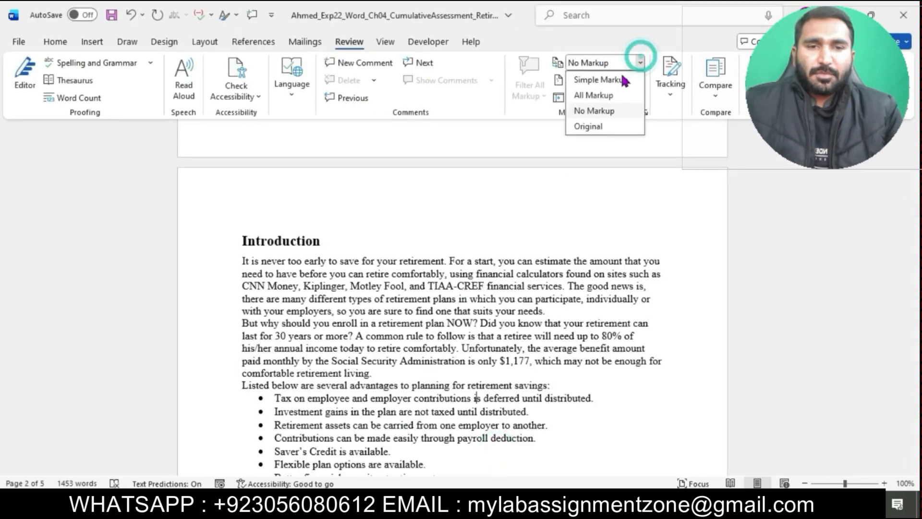
{"action": "left_click", "coordinate": [599, 82]}
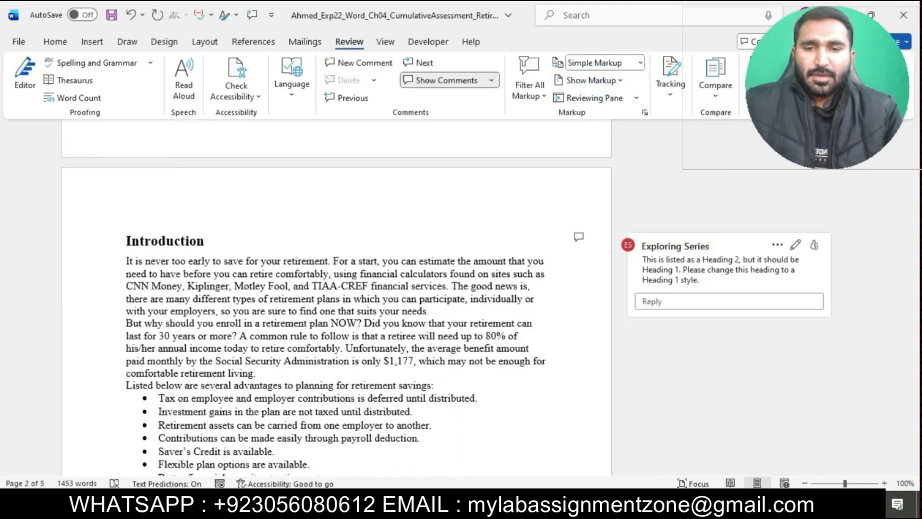
- Read the step 4 instruction about changing headings and return to the Introduction heading in the project
{"action": "mouse_move", "coordinate": [453, 504]}
{"action": "left_click", "coordinate": [379, 432]}
{"action": "left_click_drag", "start_coordinate": [450, 238], "coordinate": [624, 269]}
{"action": "left_click", "coordinate": [397, 259]}
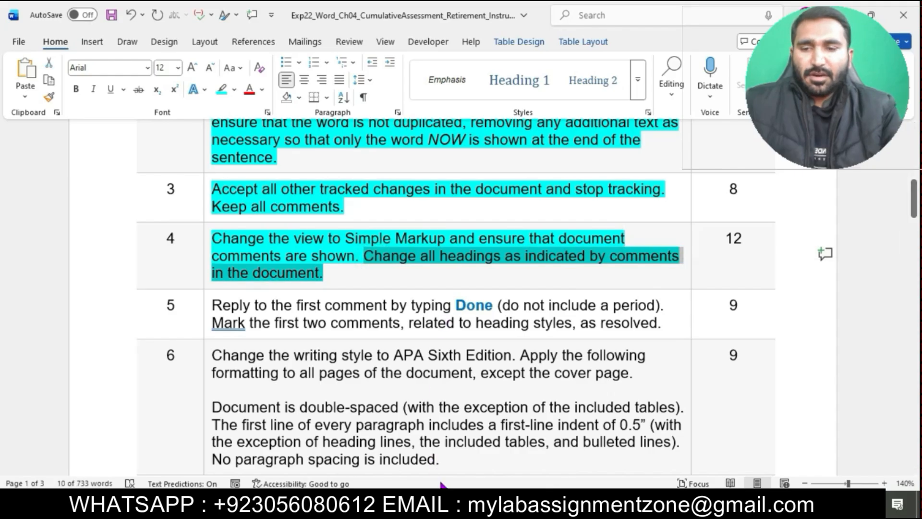
{"action": "left_click", "coordinate": [451, 503]}
{"action": "left_click", "coordinate": [503, 465]}
{"action": "scroll", "coordinate": [528, 368], "scroll_direction": "up", "scroll_amount": 10}
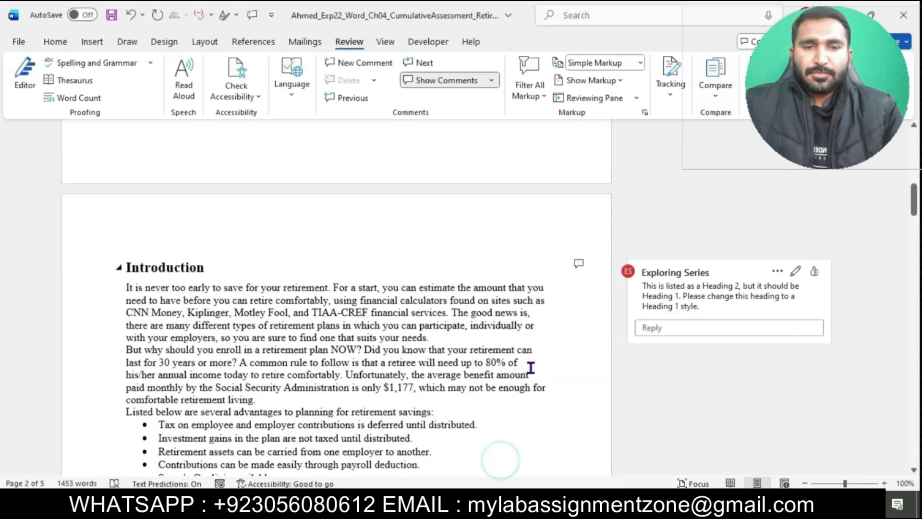
{"action": "scroll", "coordinate": [531, 368], "scroll_direction": "down", "scroll_amount": 10}
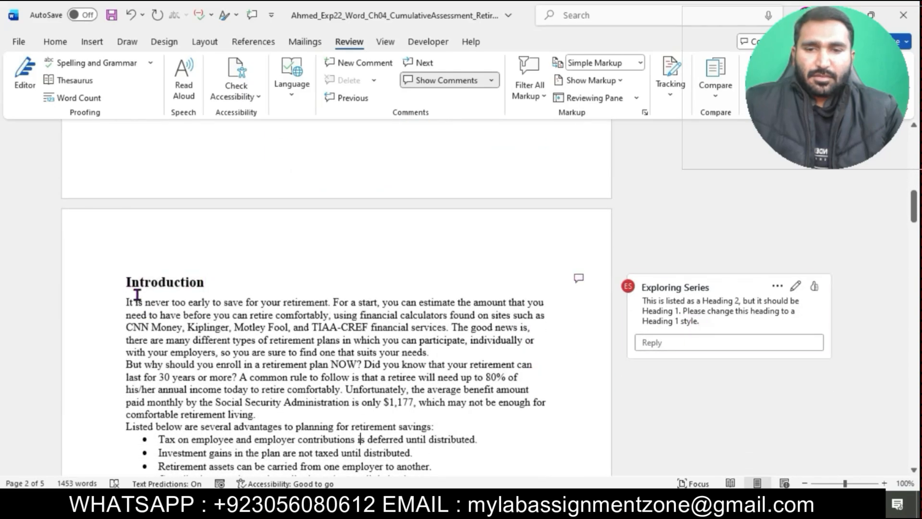
- Apply the Heading 1 style to the Introduction heading
{"action": "left_click_drag", "start_coordinate": [124, 283], "coordinate": [207, 287]}
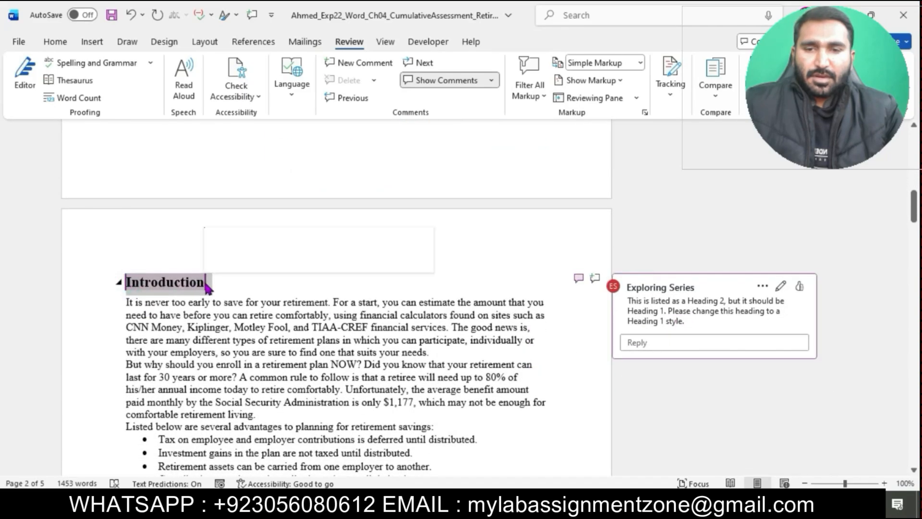
{"action": "left_click", "coordinate": [53, 42]}
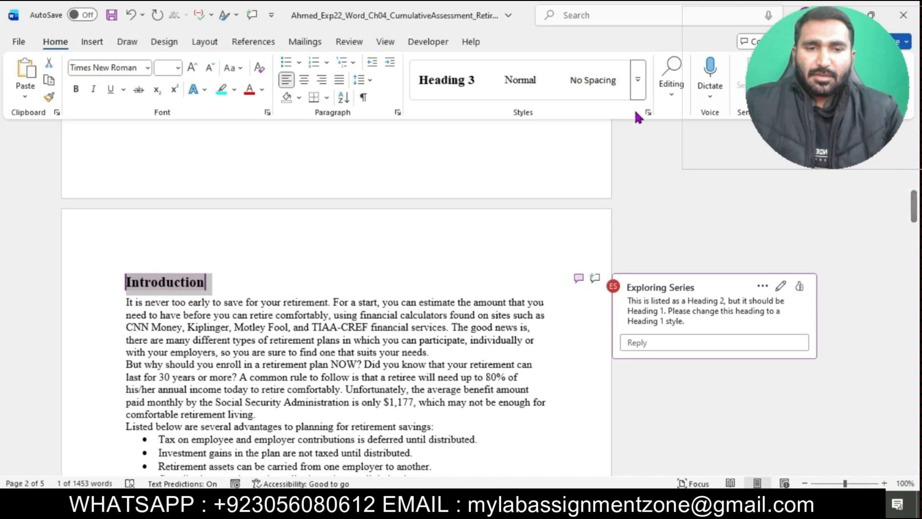
{"action": "left_click", "coordinate": [639, 95]}
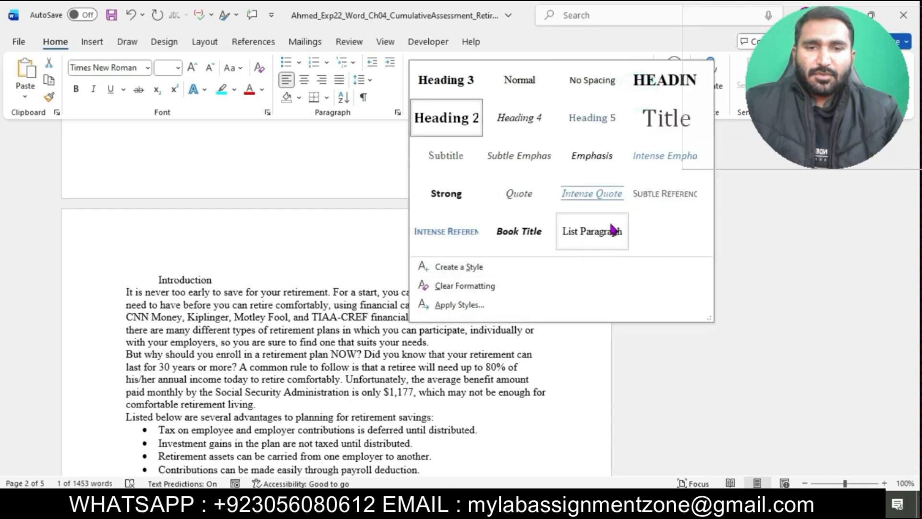
{"action": "left_click", "coordinate": [650, 92]}
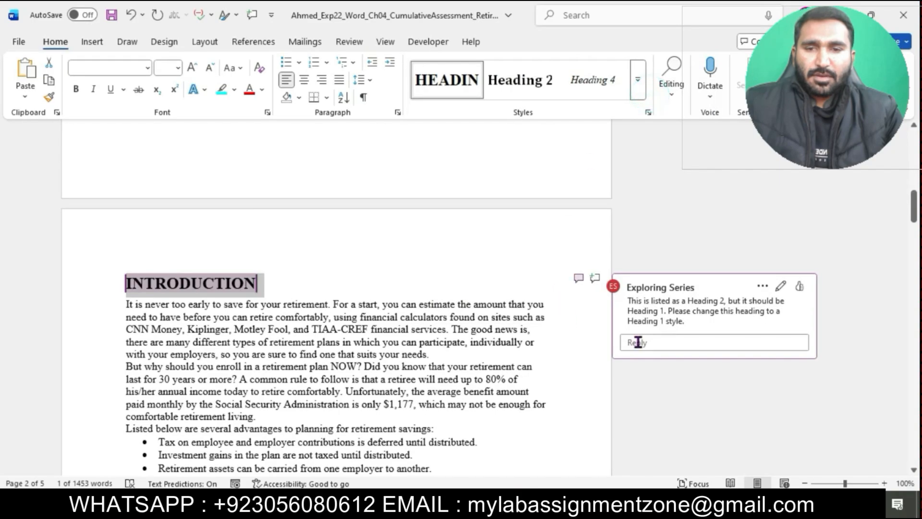
- Apply Heading 2 to the Traditional Individual Retirement Arrangements (IRA) heading
{"action": "scroll", "coordinate": [490, 361], "scroll_direction": "down", "scroll_amount": 10}
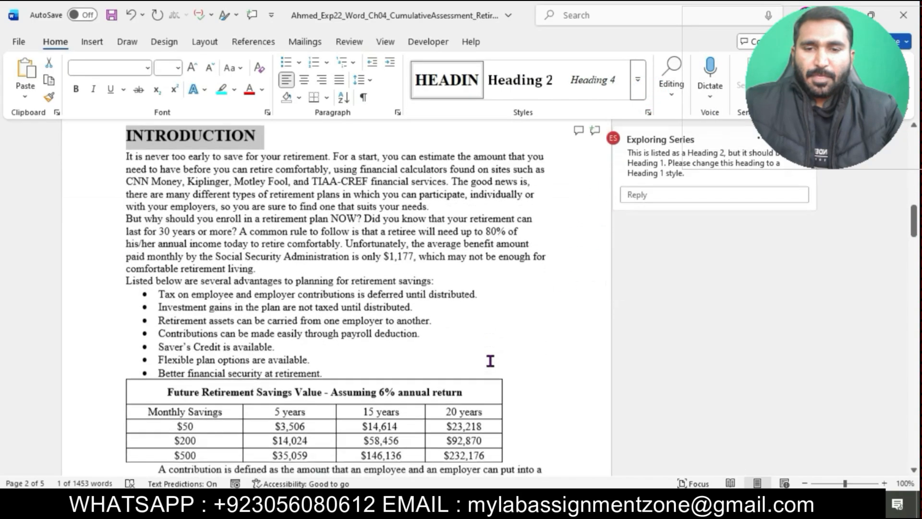
{"action": "left_click", "coordinate": [321, 351]}
{"action": "left_click_drag", "start_coordinate": [129, 351], "coordinate": [428, 350]}
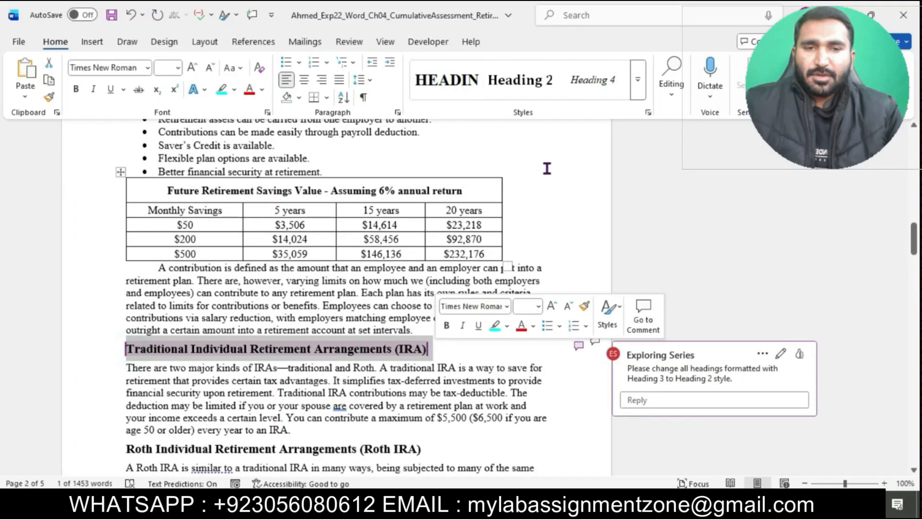
{"action": "left_click", "coordinate": [634, 94]}
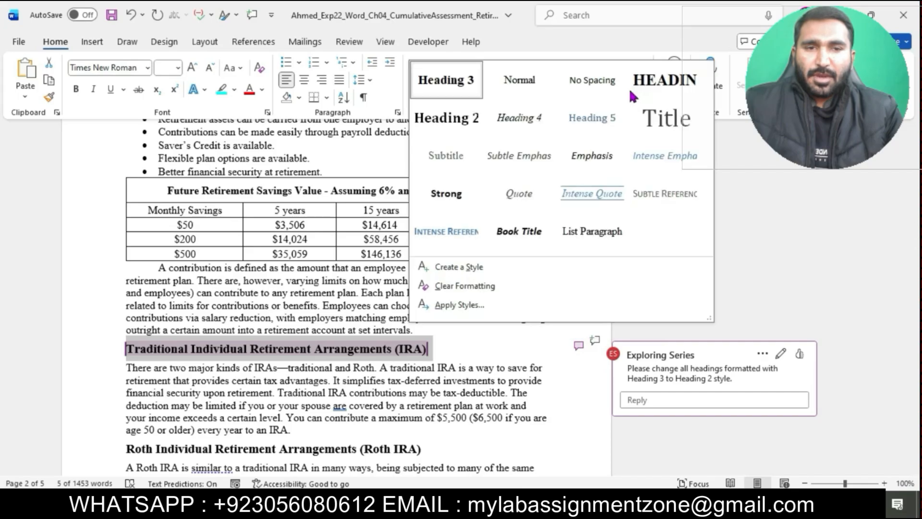
{"action": "left_click", "coordinate": [454, 119]}
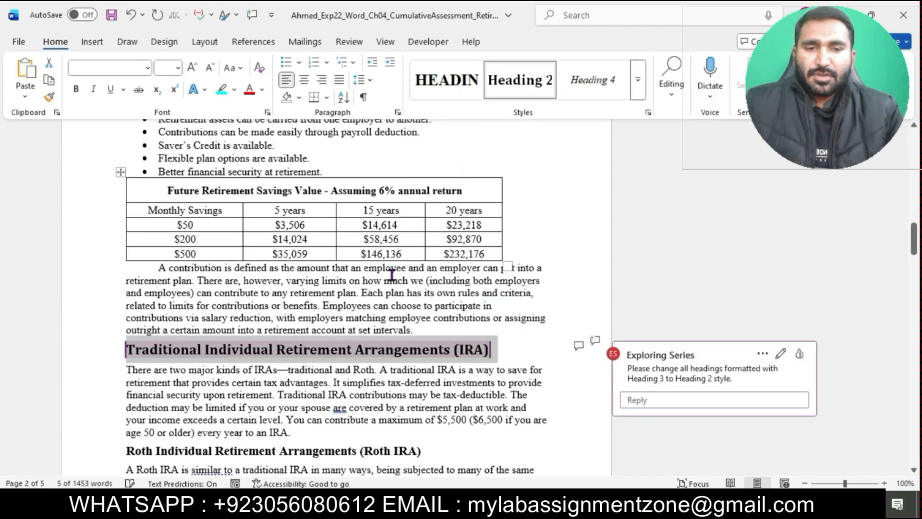
- Apply Heading 2 to the Roth Individual Retirement Arrangements (Roth IRA) heading
{"action": "scroll", "coordinate": [392, 274], "scroll_direction": "down", "scroll_amount": 3}
{"action": "left_click_drag", "start_coordinate": [126, 333], "coordinate": [424, 332]}
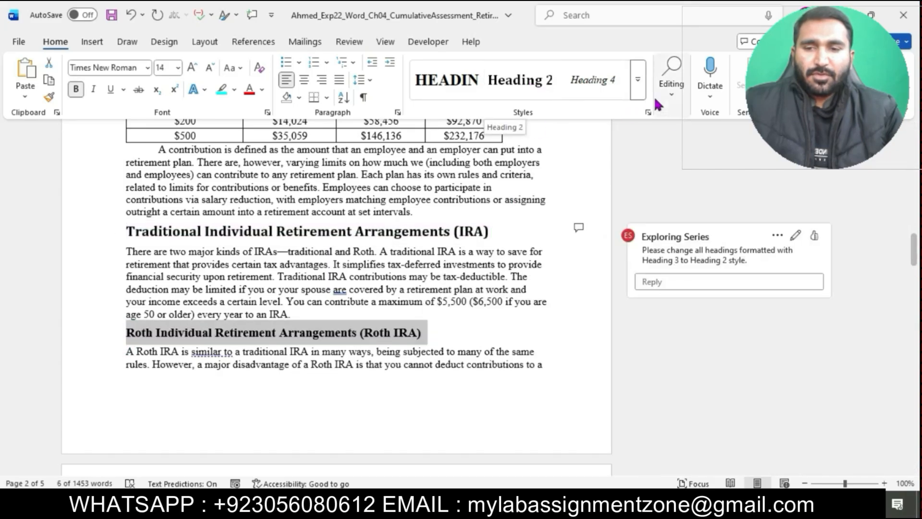
{"action": "left_click", "coordinate": [638, 88]}
{"action": "left_click", "coordinate": [466, 123]}
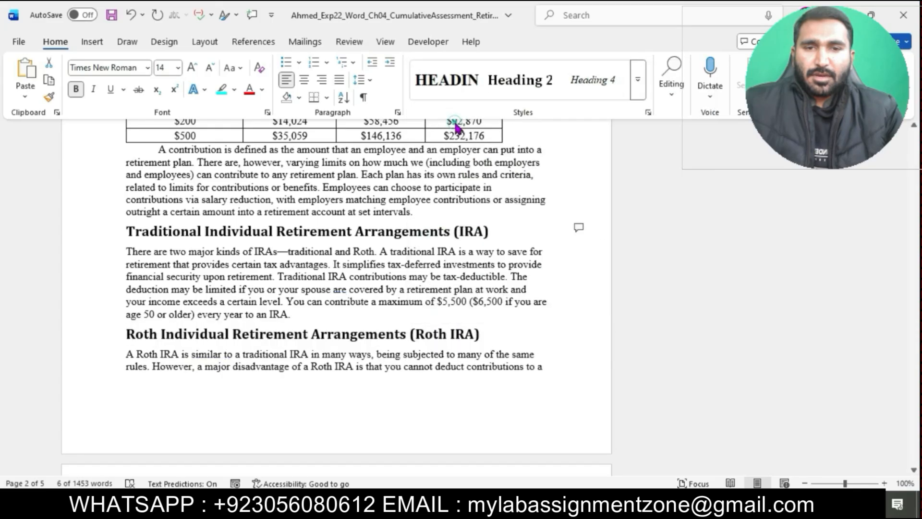
- Apply Heading 2 to the Comparisons between a Traditional and a Roth IRA heading
{"action": "scroll", "coordinate": [407, 291], "scroll_direction": "down", "scroll_amount": 5}
{"action": "scroll", "coordinate": [408, 295], "scroll_direction": "down", "scroll_amount": 5}
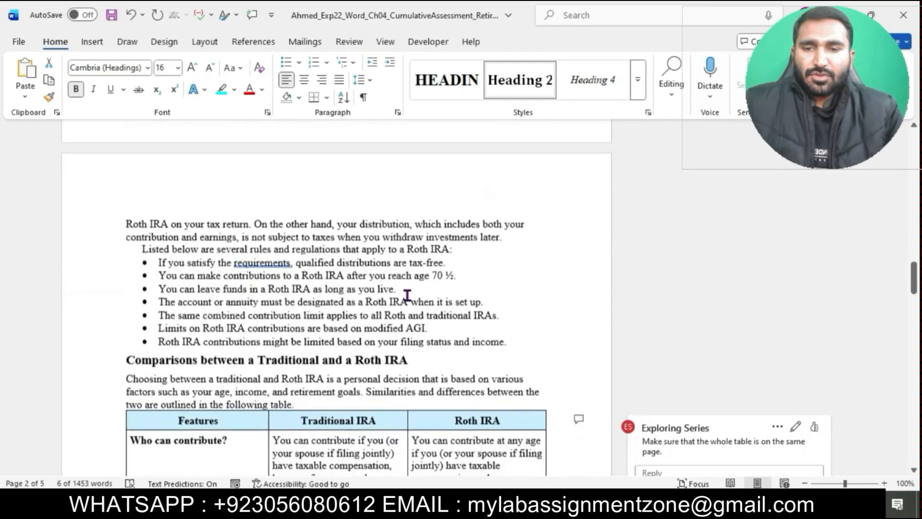
{"action": "left_click_drag", "start_coordinate": [130, 294], "coordinate": [416, 294]}
{"action": "left_click", "coordinate": [637, 94]}
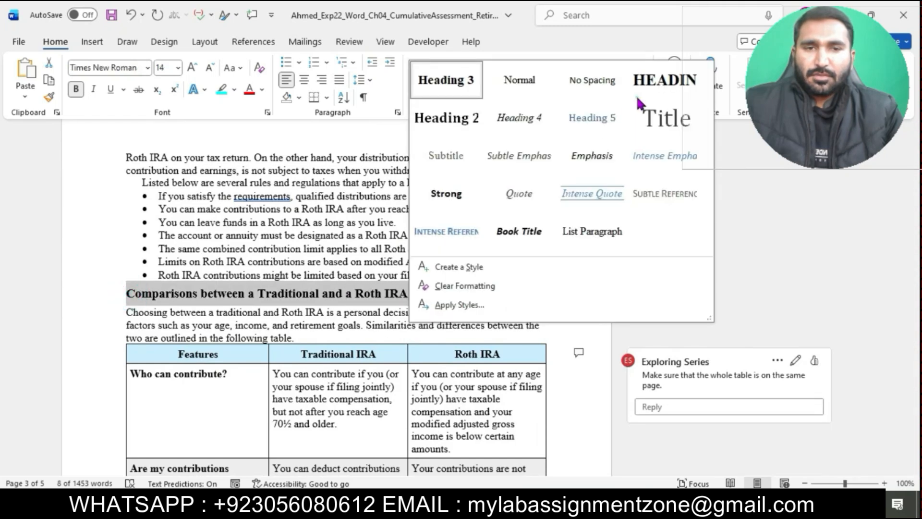
{"action": "left_click", "coordinate": [449, 117]}
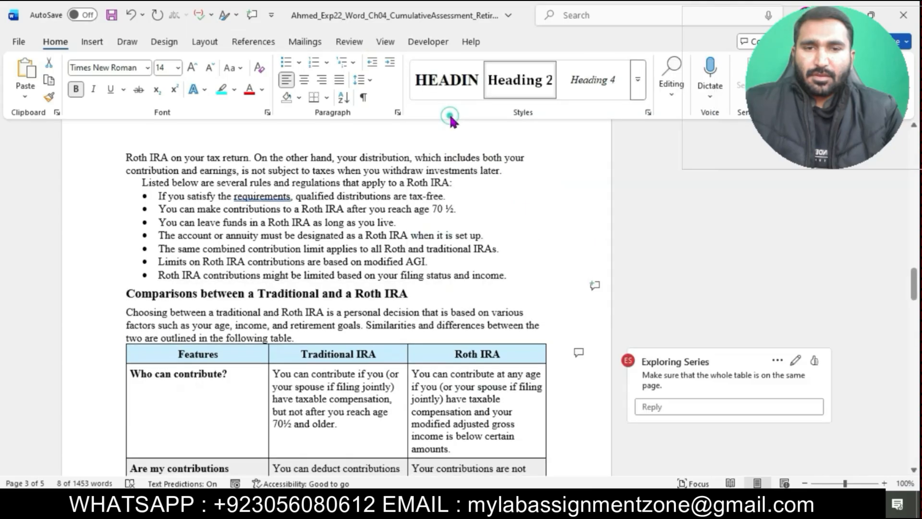
- Apply Heading 2 to the 401(k) Plans heading
{"action": "scroll", "coordinate": [434, 279], "scroll_direction": "down", "scroll_amount": 8}
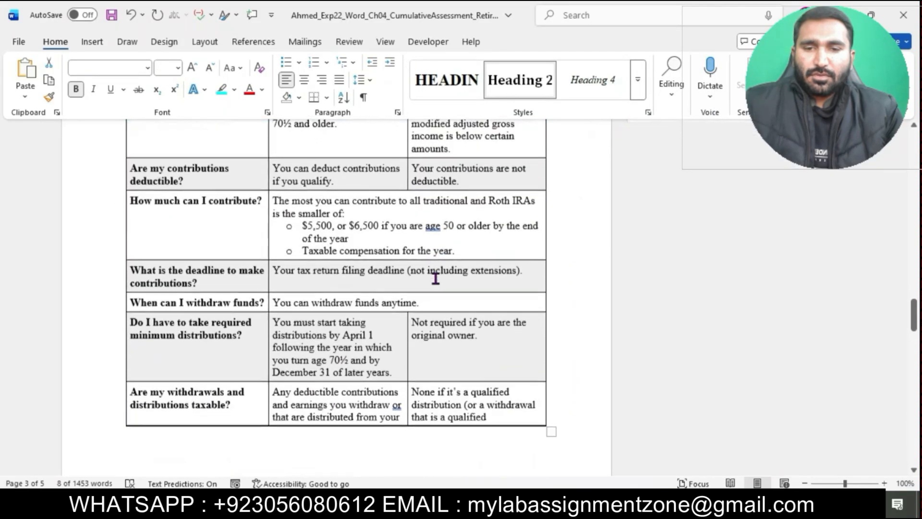
{"action": "scroll", "coordinate": [435, 278], "scroll_direction": "down", "scroll_amount": 10}
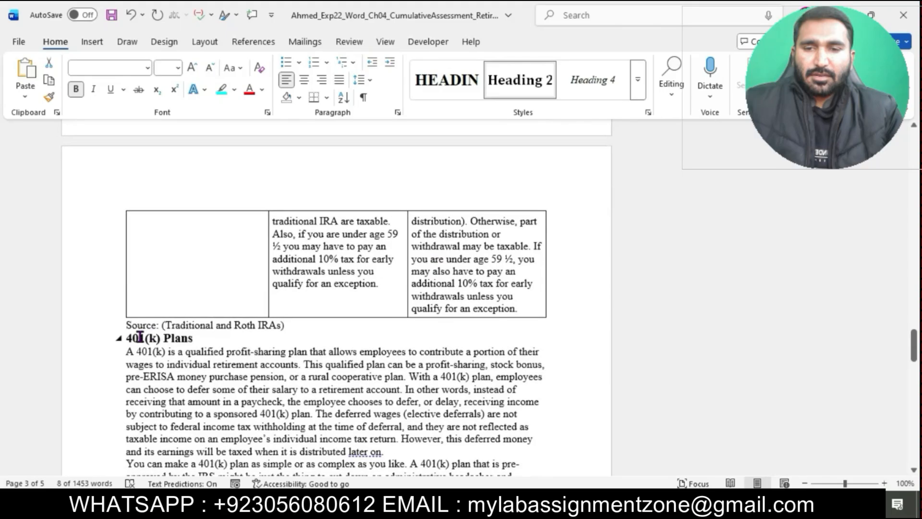
{"action": "left_click_drag", "start_coordinate": [129, 338], "coordinate": [212, 339]}
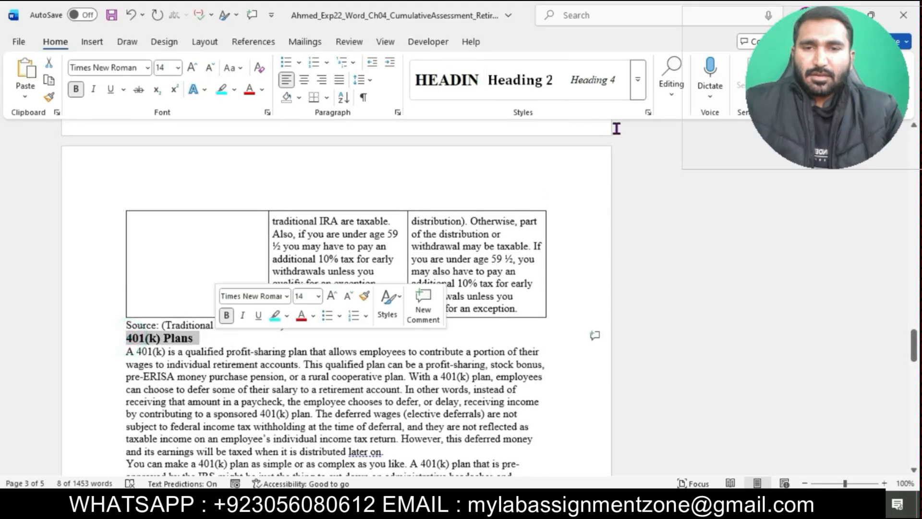
{"action": "left_click", "coordinate": [642, 98]}
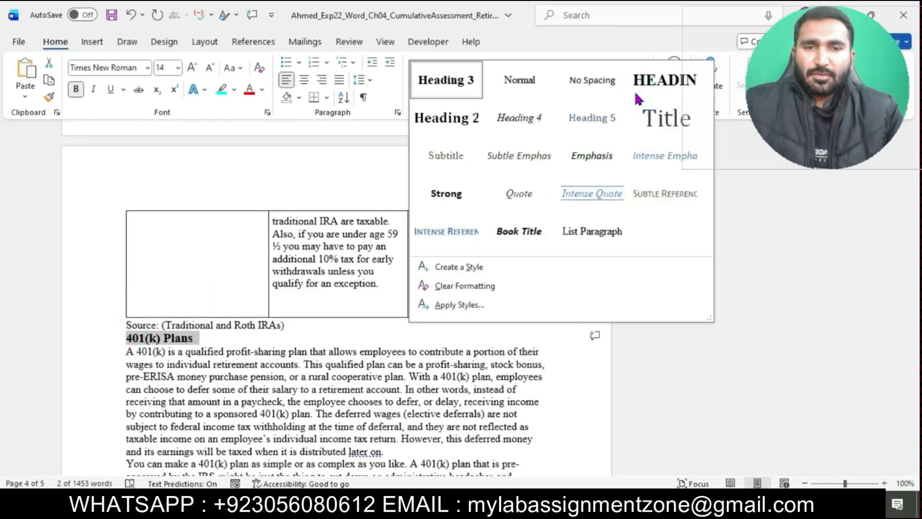
{"action": "left_click", "coordinate": [453, 124]}
- Apply Heading 2 to the 403(b) Plans heading
{"action": "scroll", "coordinate": [288, 298], "scroll_direction": "down", "scroll_amount": 5}
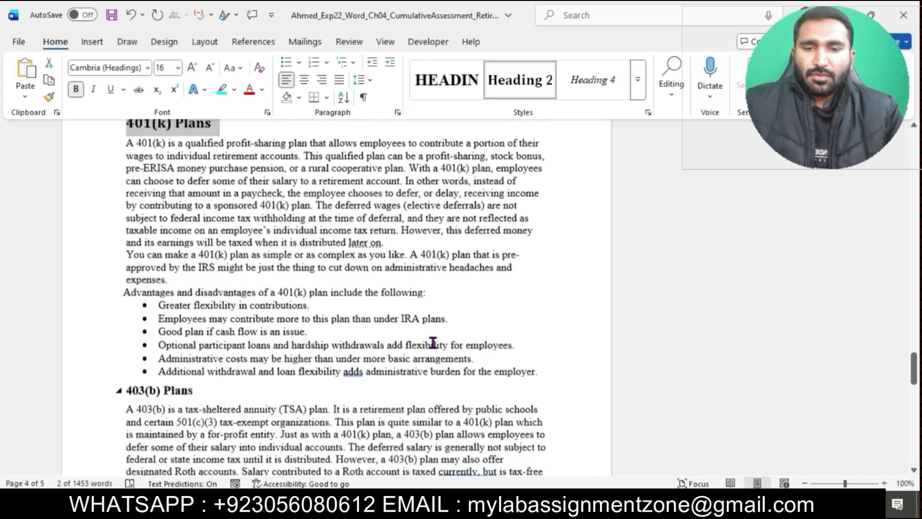
{"action": "left_click_drag", "start_coordinate": [129, 339], "coordinate": [197, 338]}
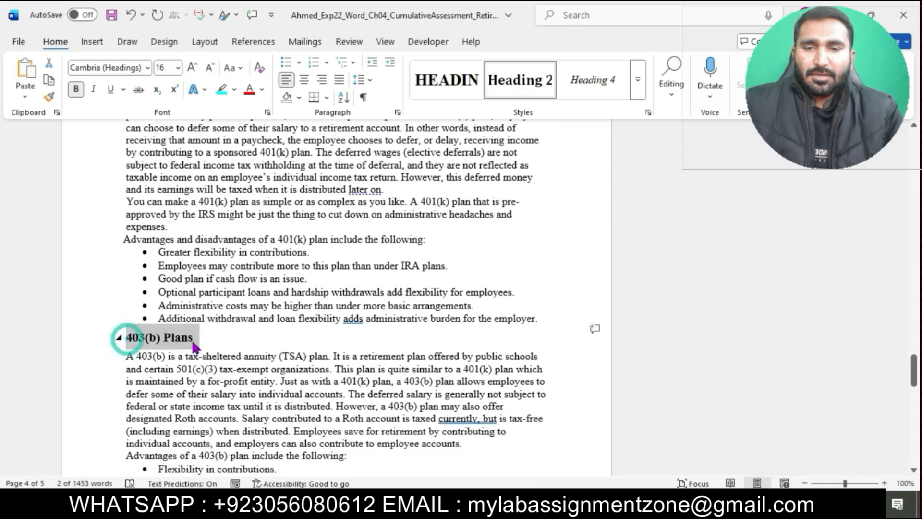
{"action": "left_click", "coordinate": [637, 80]}
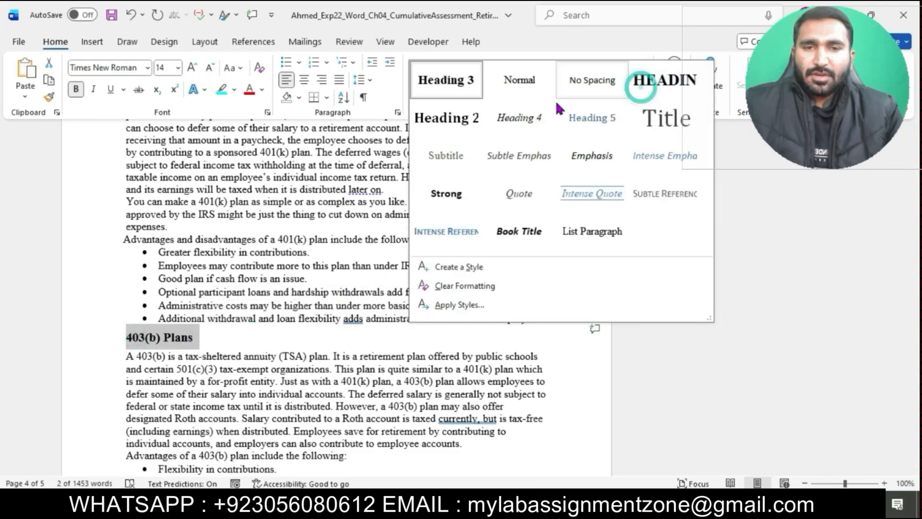
{"action": "left_click", "coordinate": [449, 120]}
- Apply Heading 3 to the Who Can Participate in a 403(b) Plan? heading
{"action": "scroll", "coordinate": [415, 343], "scroll_direction": "down", "scroll_amount": 15}
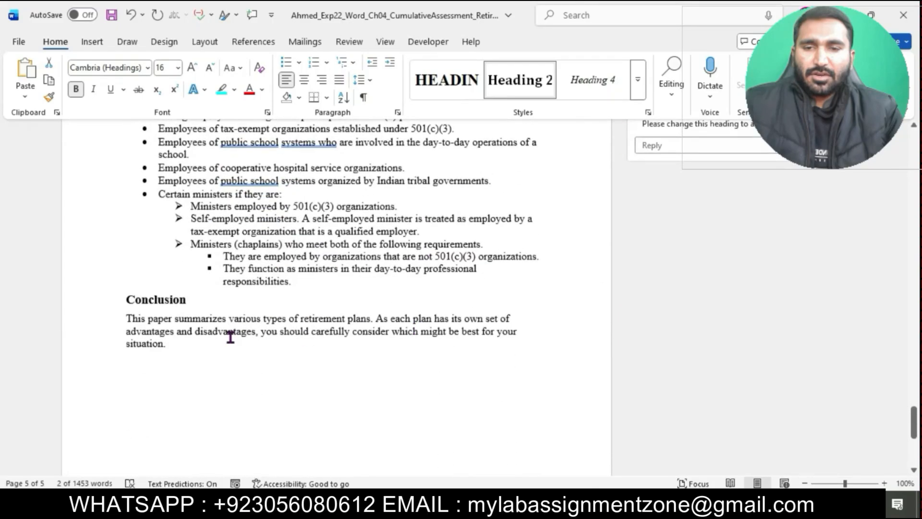
{"action": "scroll", "coordinate": [235, 336], "scroll_direction": "up", "scroll_amount": 2}
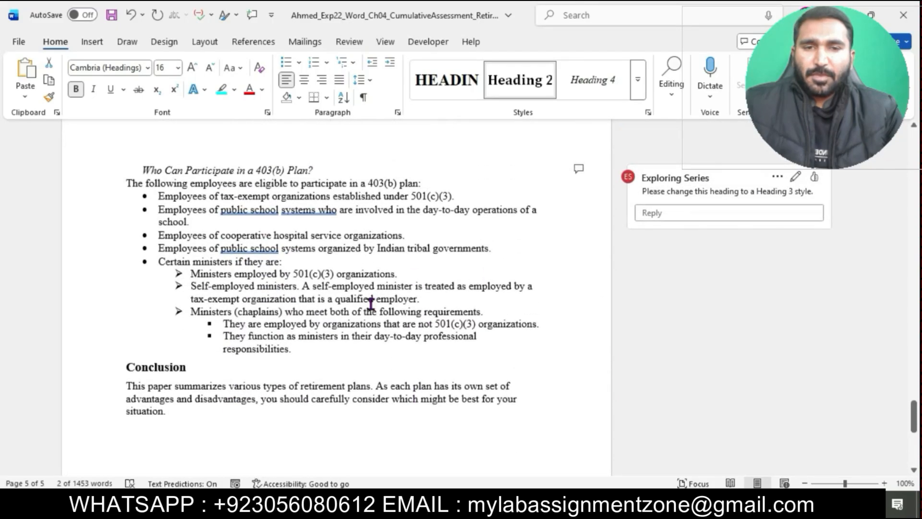
{"action": "left_click_drag", "start_coordinate": [145, 165], "coordinate": [327, 174]}
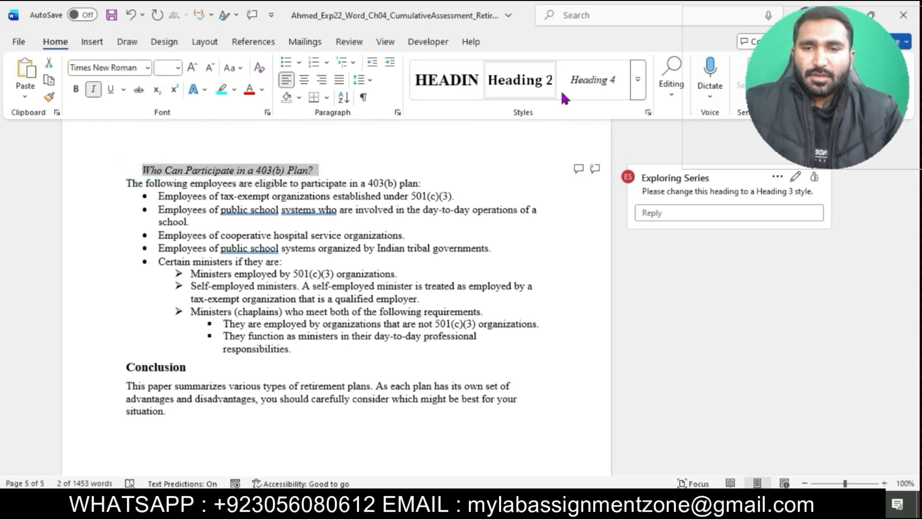
{"action": "left_click", "coordinate": [637, 86]}
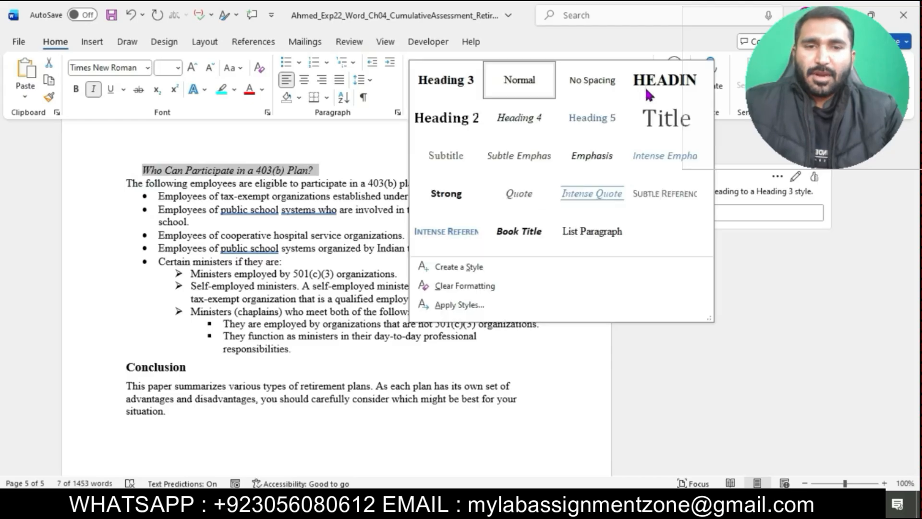
{"action": "left_click", "coordinate": [450, 94]}
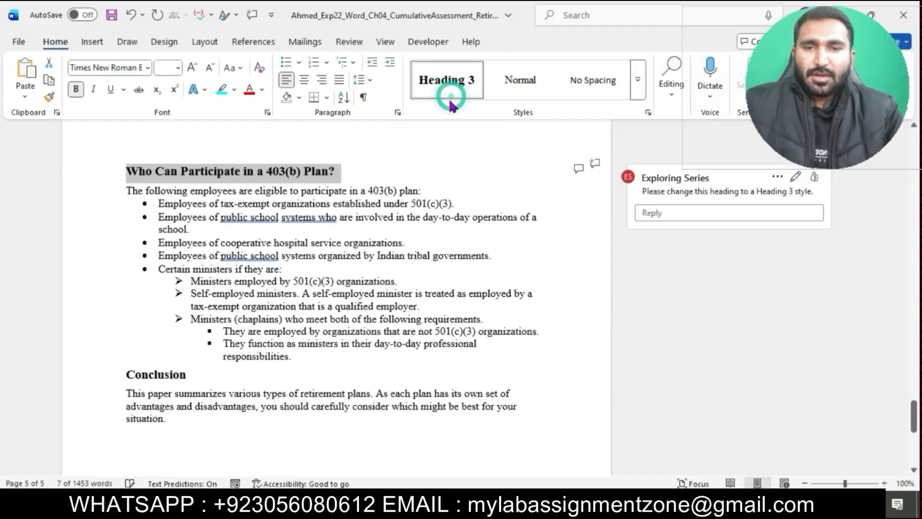
- Switch to the instructions document and highlight the step 5 instructions in turquoise
{"action": "left_click", "coordinate": [148, 375]}
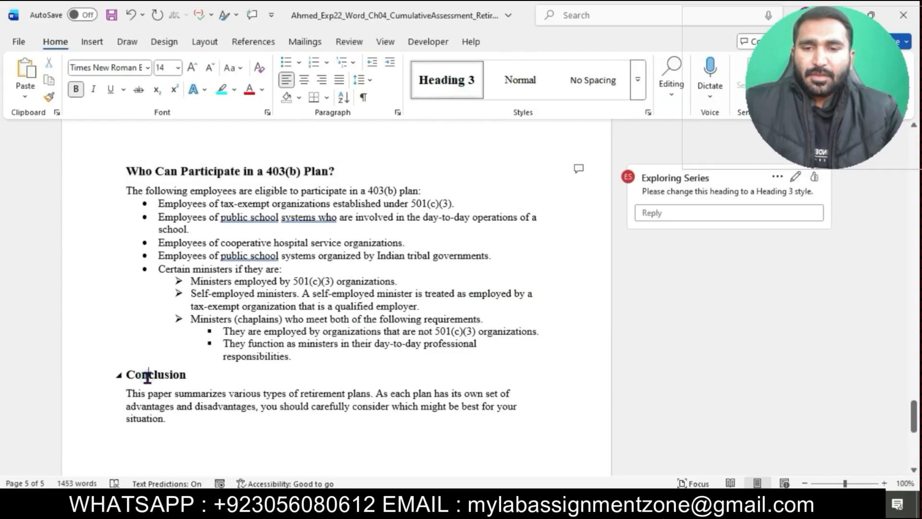
{"action": "mouse_move", "coordinate": [456, 504]}
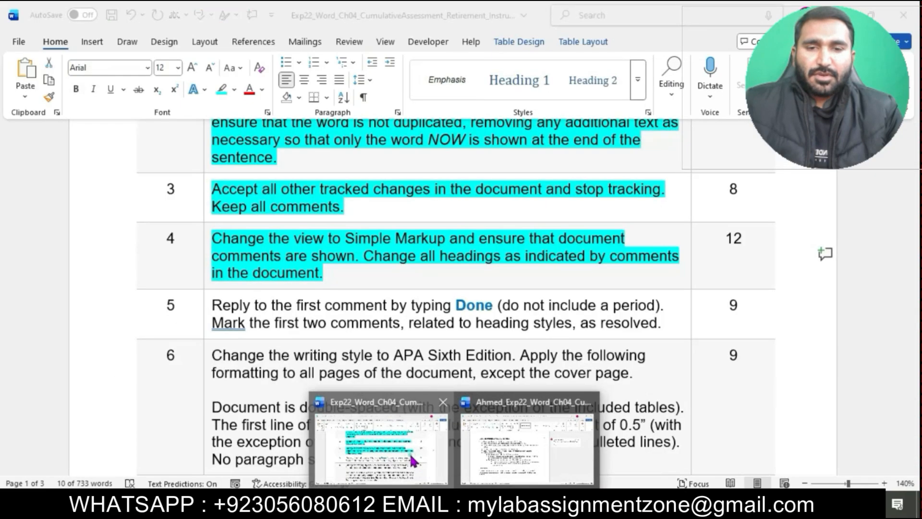
{"action": "left_click", "coordinate": [409, 454]}
{"action": "scroll", "coordinate": [414, 276], "scroll_direction": "down", "scroll_amount": 4}
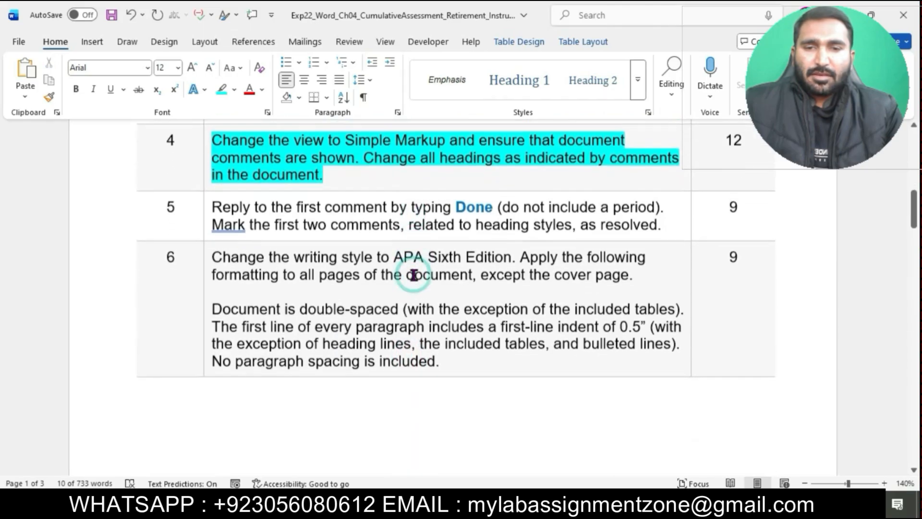
{"action": "left_click", "coordinate": [221, 216]}
{"action": "left_click", "coordinate": [206, 201]}
{"action": "left_click", "coordinate": [267, 182]}
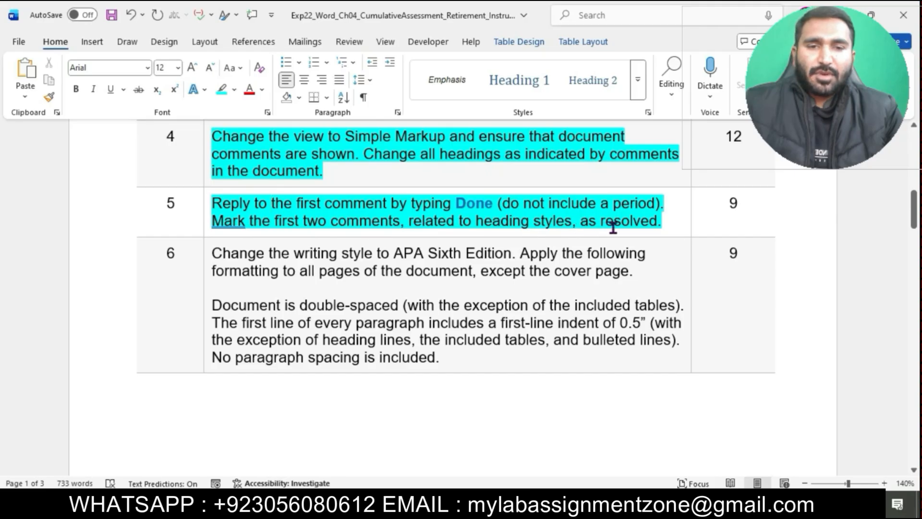
- Reply to the comment on the INTRODUCTION heading with the text Done
{"action": "left_click_drag", "start_coordinate": [219, 207], "coordinate": [482, 208]}
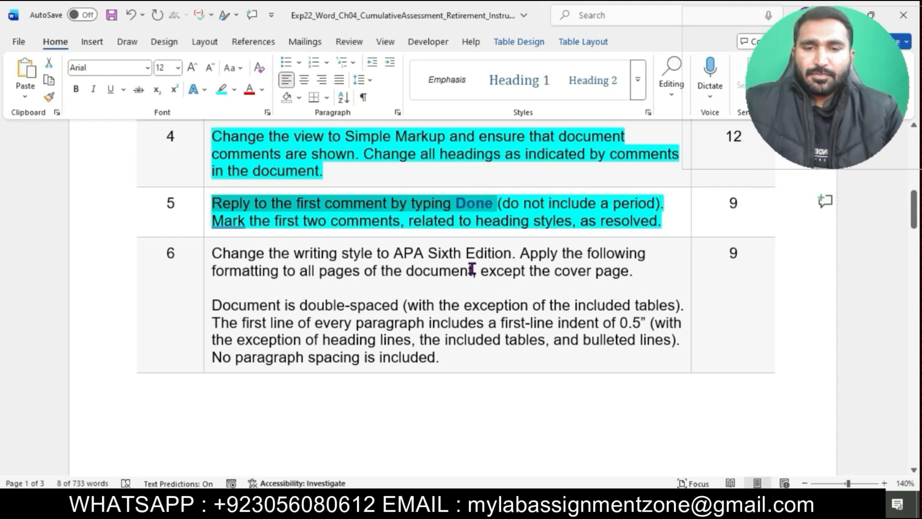
{"action": "left_click", "coordinate": [480, 208]}
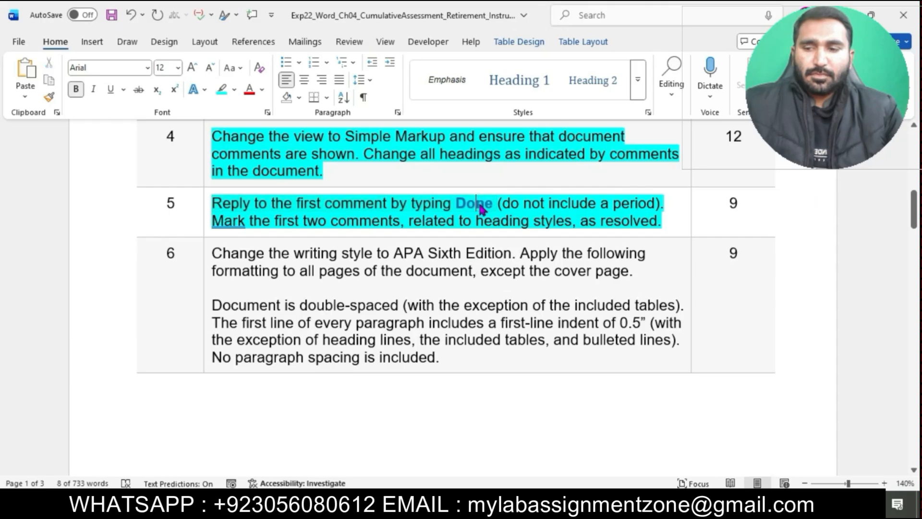
{"action": "left_click_drag", "start_coordinate": [459, 205], "coordinate": [496, 209]}
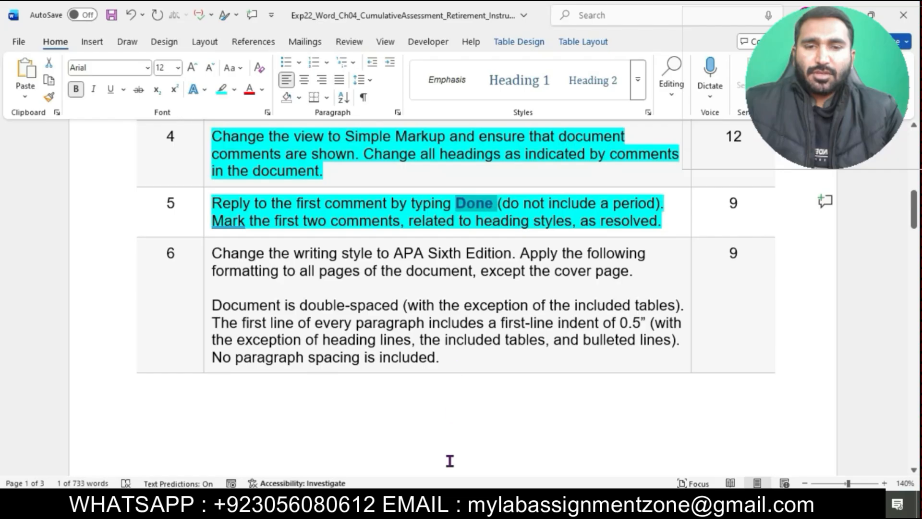
{"action": "mouse_move", "coordinate": [451, 506]}
{"action": "left_click", "coordinate": [505, 451]}
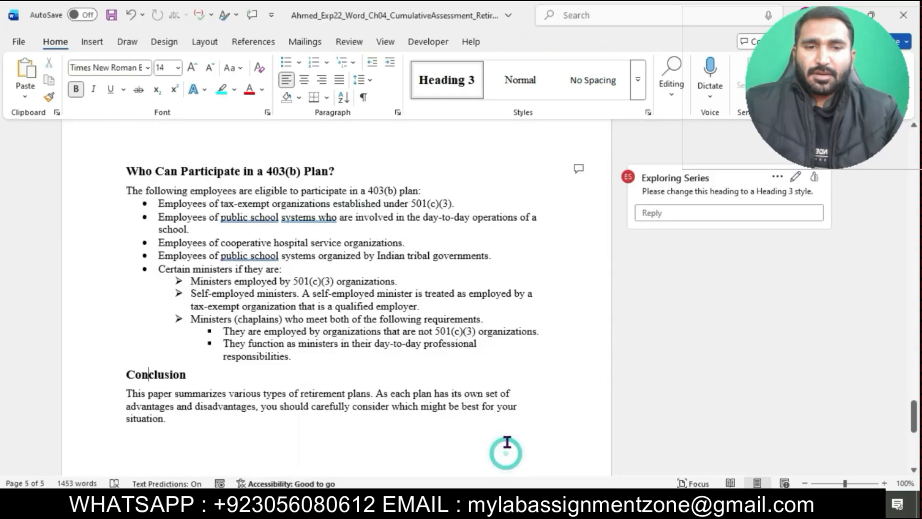
{"action": "scroll", "coordinate": [560, 259], "scroll_direction": "up", "scroll_amount": 20}
{"action": "scroll", "coordinate": [560, 259], "scroll_direction": "down", "scroll_amount": 10}
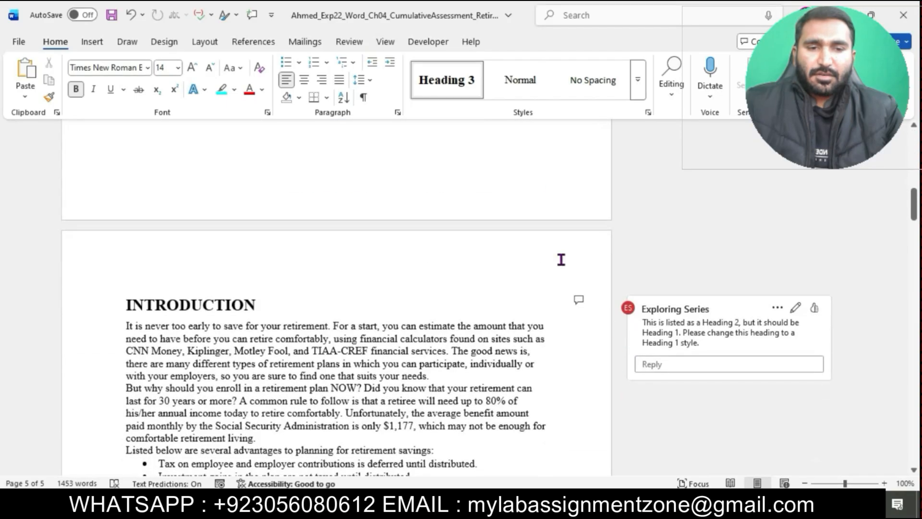
{"action": "left_click", "coordinate": [667, 363]}
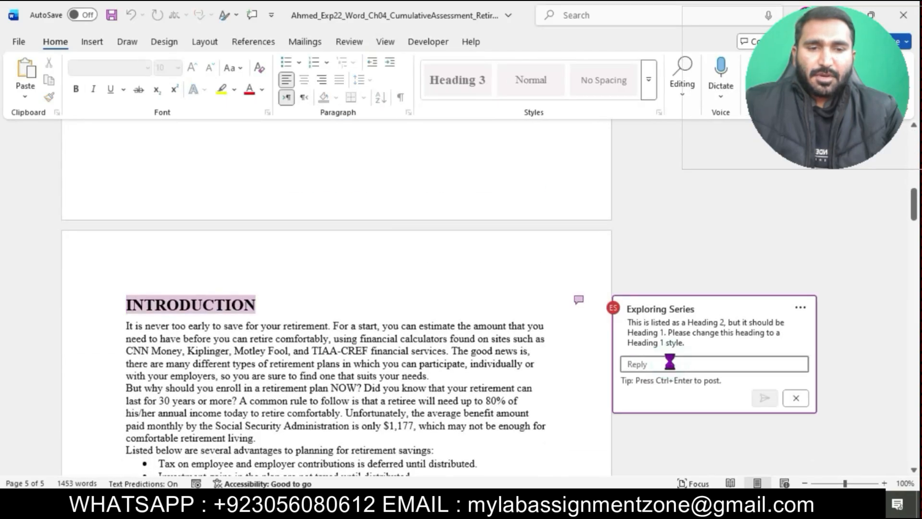
{"action": "type", "text": "Done"}
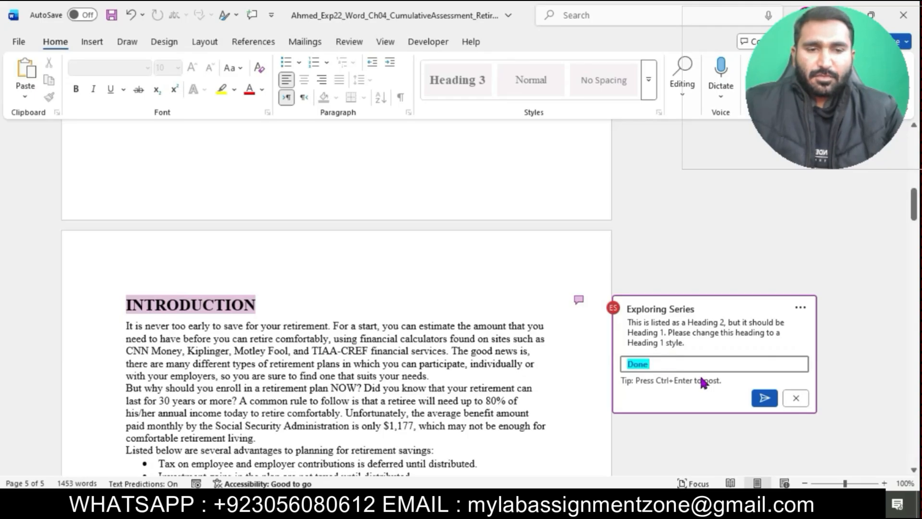
{"action": "left_click", "coordinate": [765, 398]}
- Resolve the first two comments, the ones about heading styles
{"action": "mouse_move", "coordinate": [456, 509]}
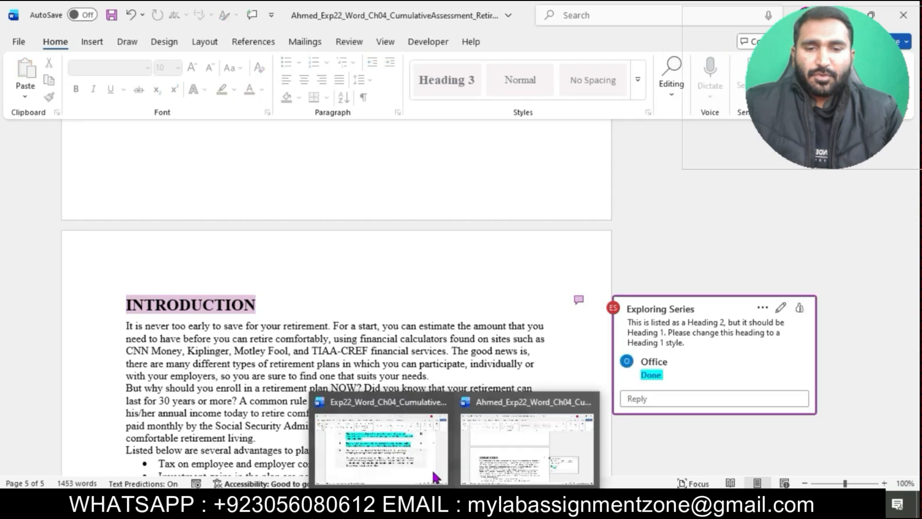
{"action": "left_click", "coordinate": [377, 436]}
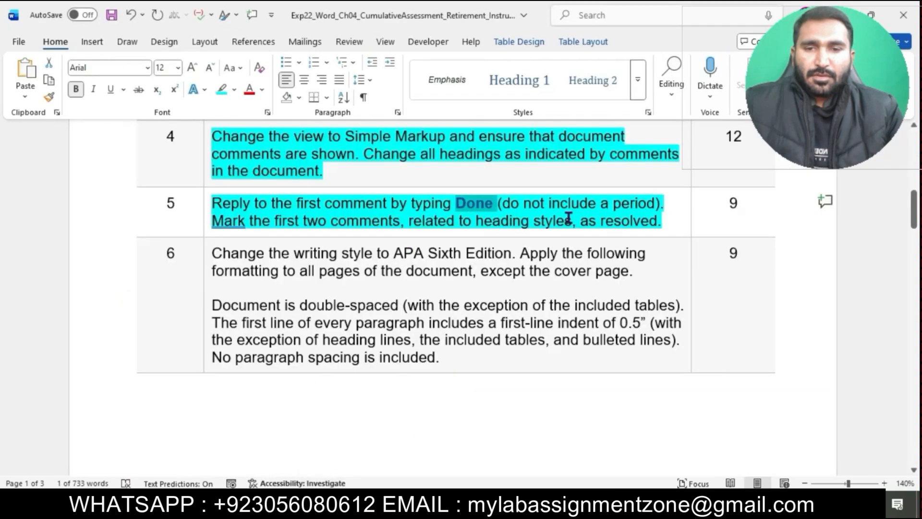
{"action": "left_click_drag", "start_coordinate": [212, 222], "coordinate": [614, 226]}
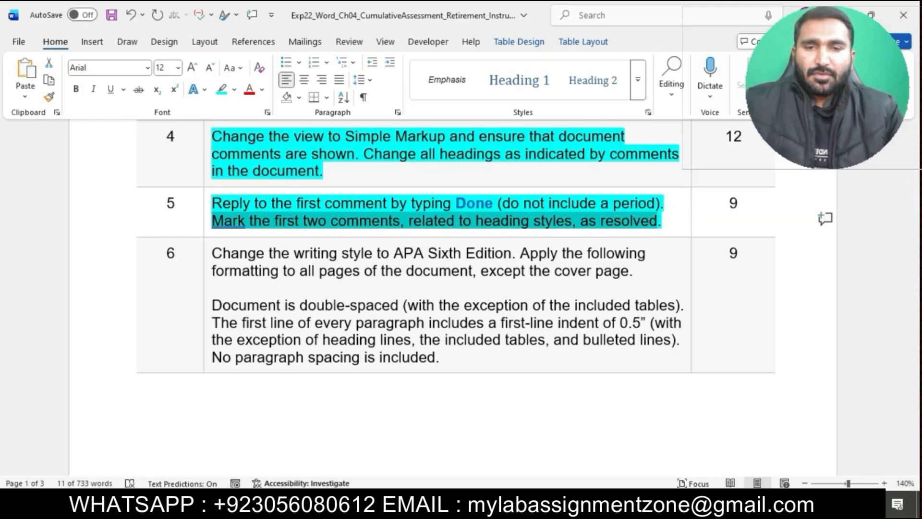
{"action": "mouse_move", "coordinate": [456, 508]}
{"action": "left_click", "coordinate": [531, 444]}
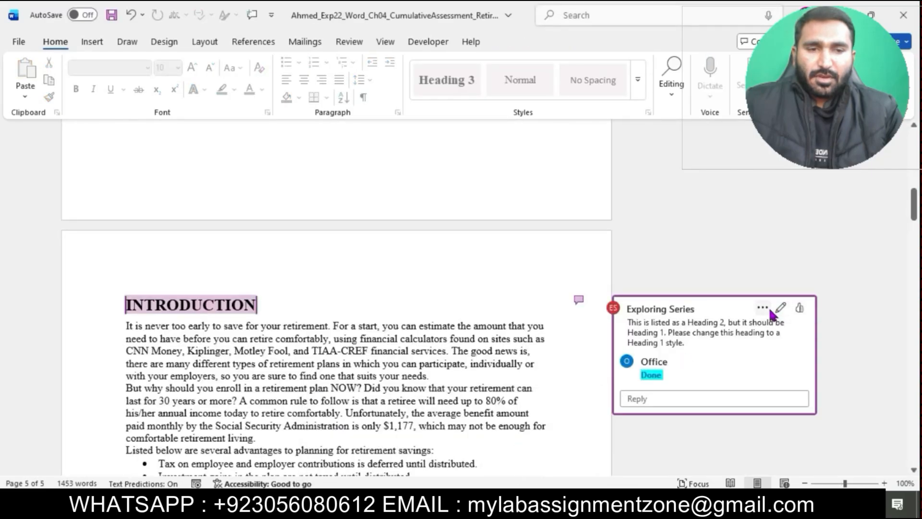
{"action": "left_click", "coordinate": [762, 308]}
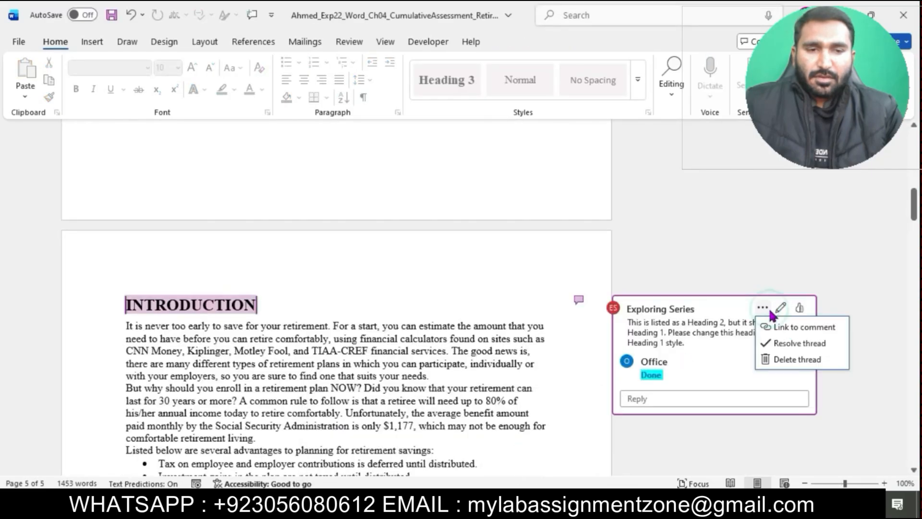
{"action": "left_click", "coordinate": [798, 344]}
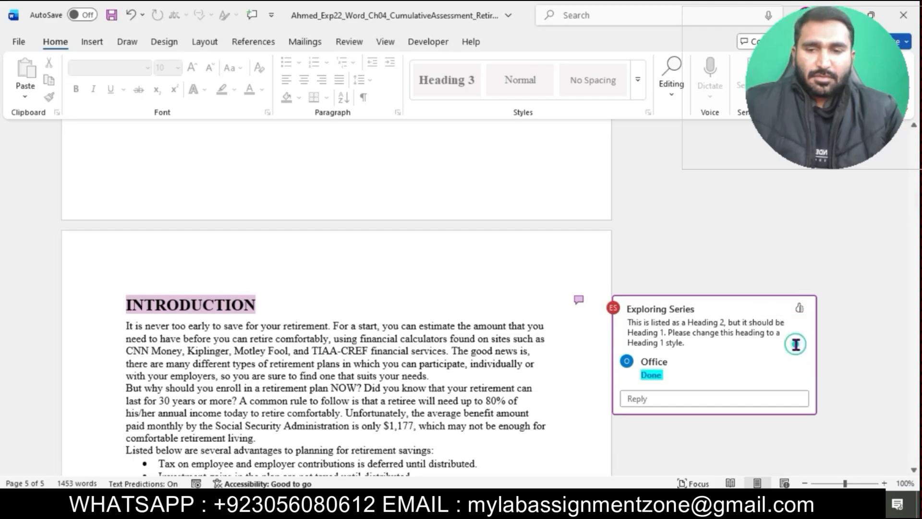
{"action": "scroll", "coordinate": [753, 424], "scroll_direction": "down", "scroll_amount": 8}
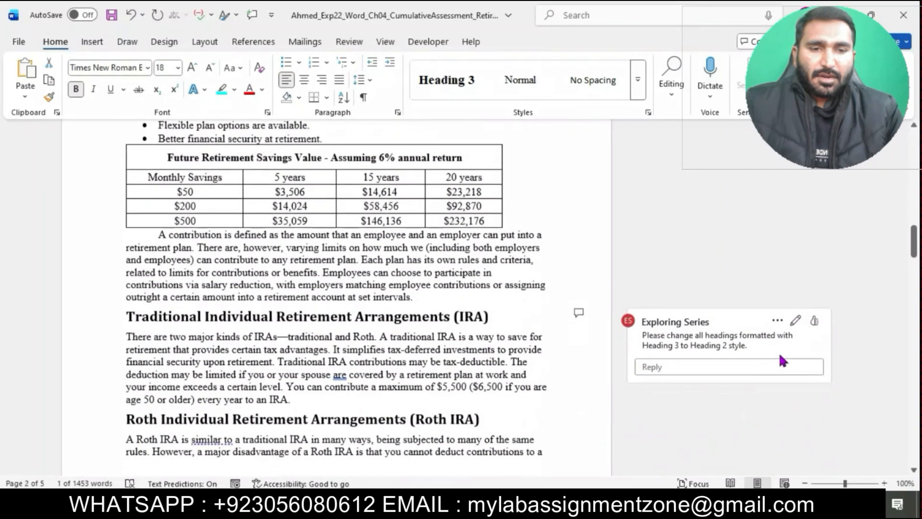
{"action": "left_click", "coordinate": [778, 321]}
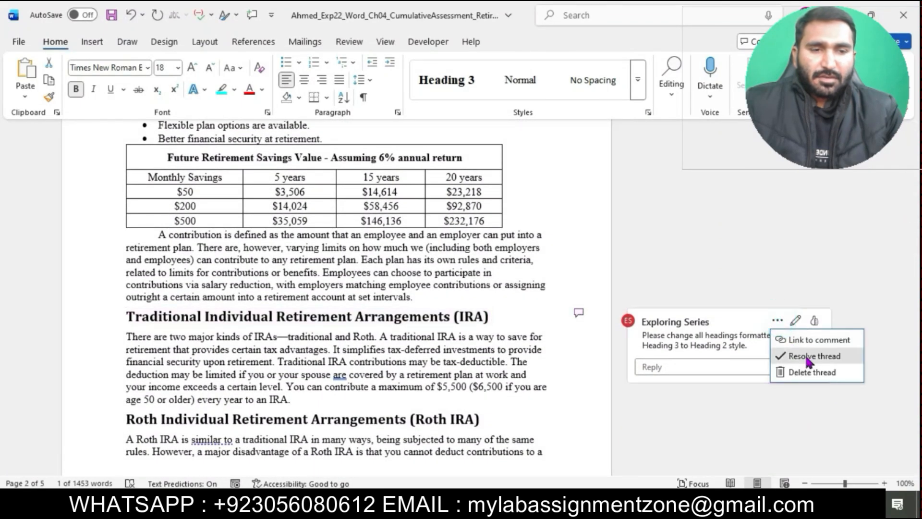
{"action": "left_click", "coordinate": [803, 353]}
- In the instructions document, highlight the step 6 instructions in turquoise
{"action": "mouse_move", "coordinate": [454, 509]}
{"action": "left_click", "coordinate": [435, 460]}
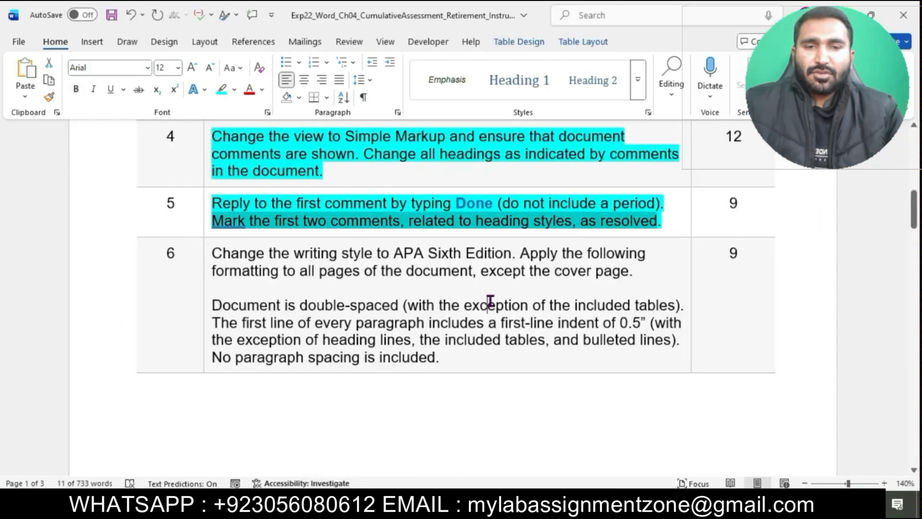
{"action": "left_click", "coordinate": [489, 304]}
{"action": "scroll", "coordinate": [490, 301], "scroll_direction": "down", "scroll_amount": 2}
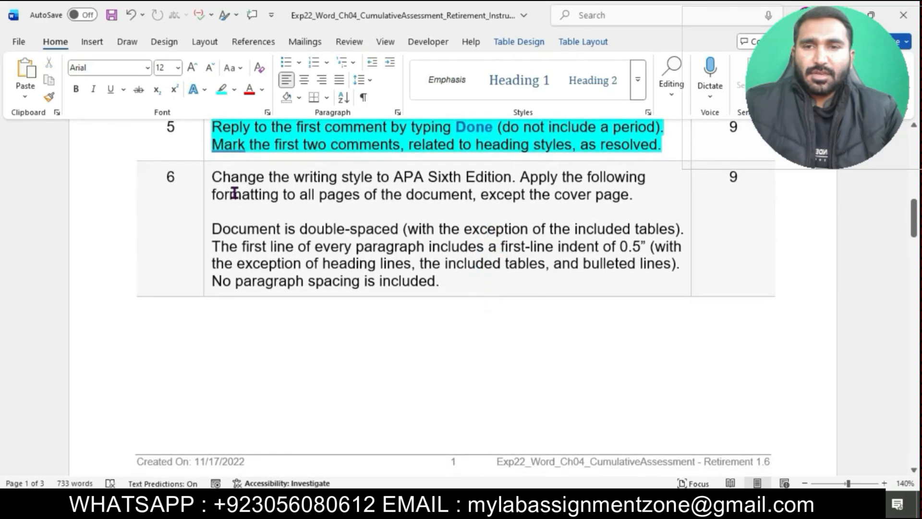
{"action": "left_click", "coordinate": [207, 177]}
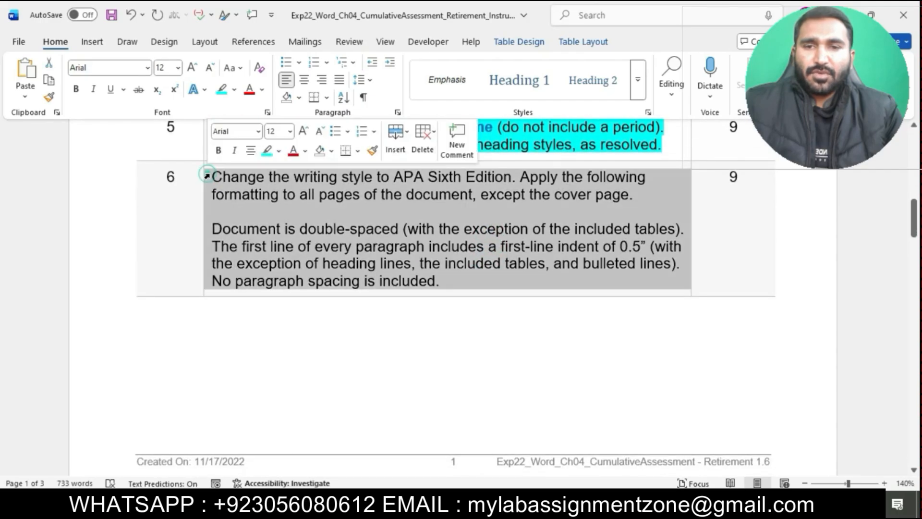
{"action": "left_click", "coordinate": [267, 151]}
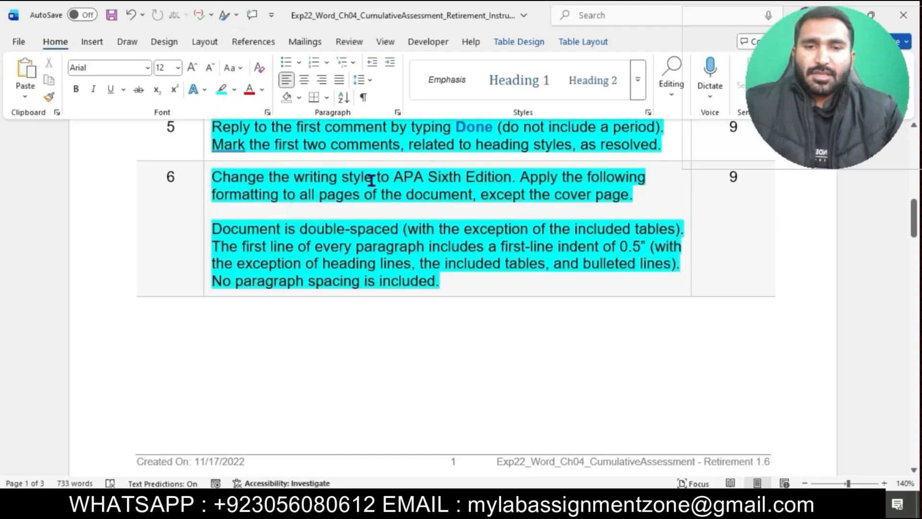
{"action": "left_click", "coordinate": [223, 211]}
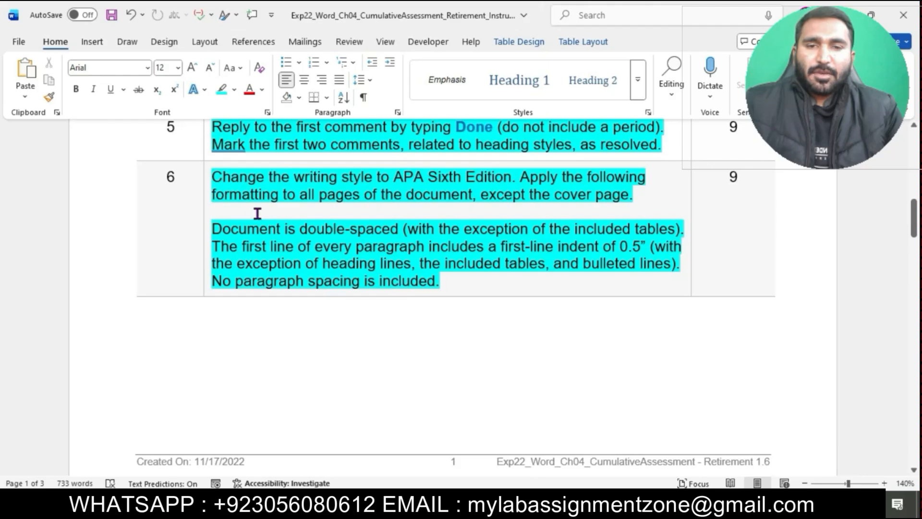
- Change the citation writing style of the retirement document to APA Sixth Edition
{"action": "left_click_drag", "start_coordinate": [214, 177], "coordinate": [506, 179]}
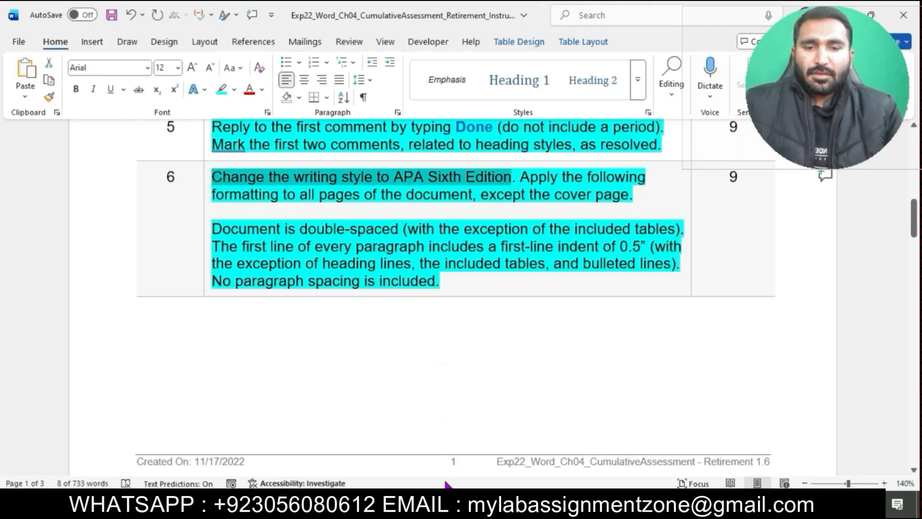
{"action": "mouse_move", "coordinate": [447, 484]}
{"action": "left_click", "coordinate": [486, 475]}
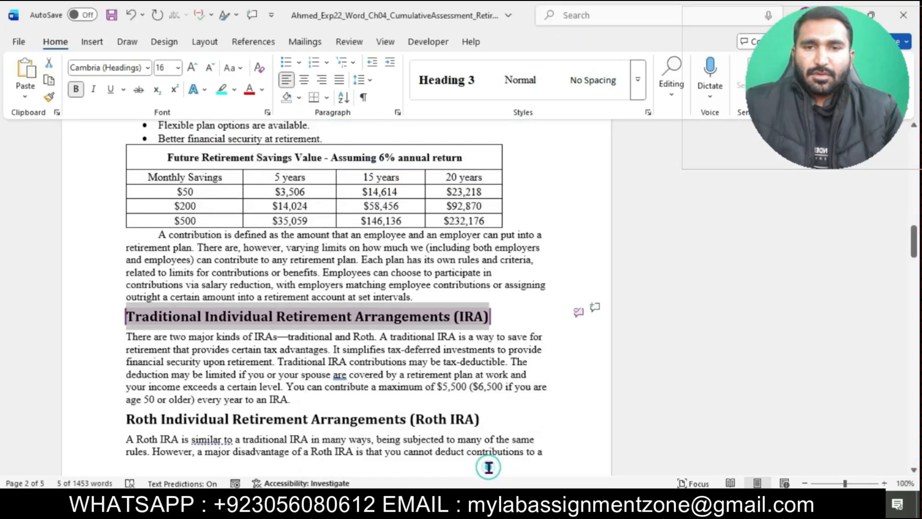
{"action": "left_click", "coordinate": [523, 350]}
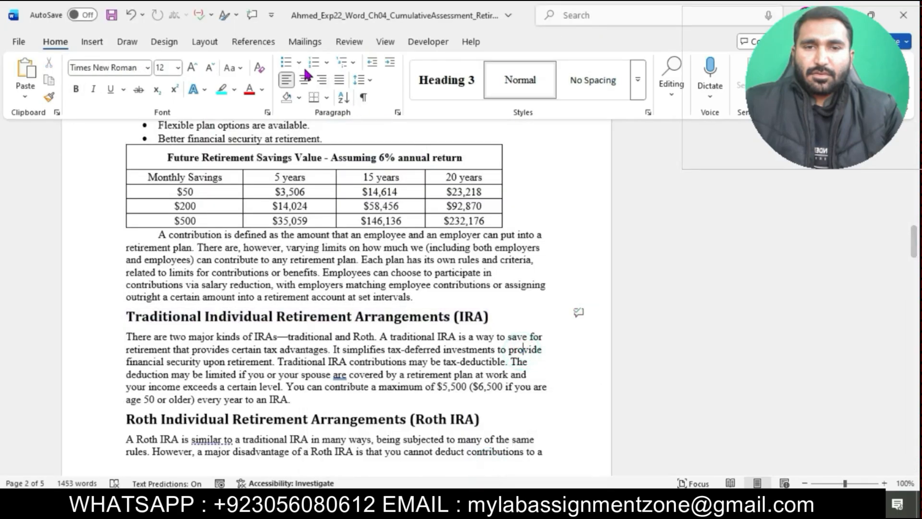
{"action": "left_click", "coordinate": [261, 42]}
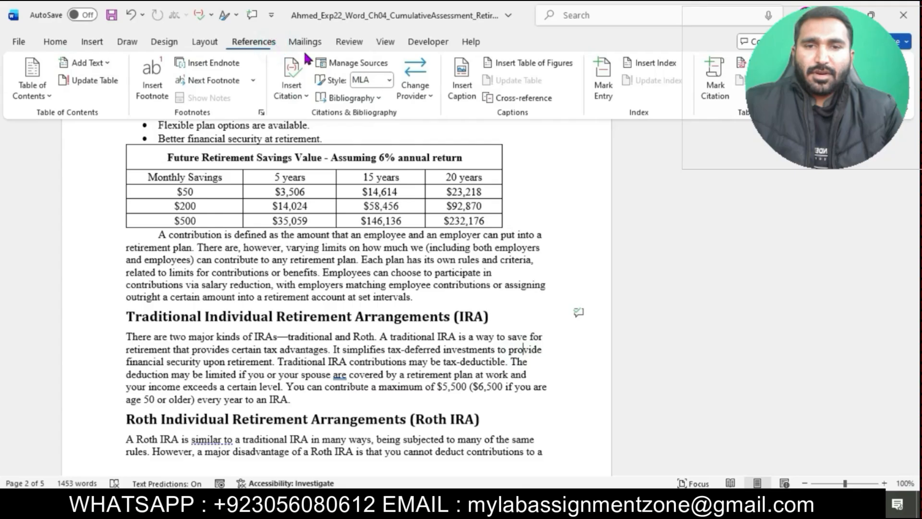
{"action": "left_click", "coordinate": [389, 80]}
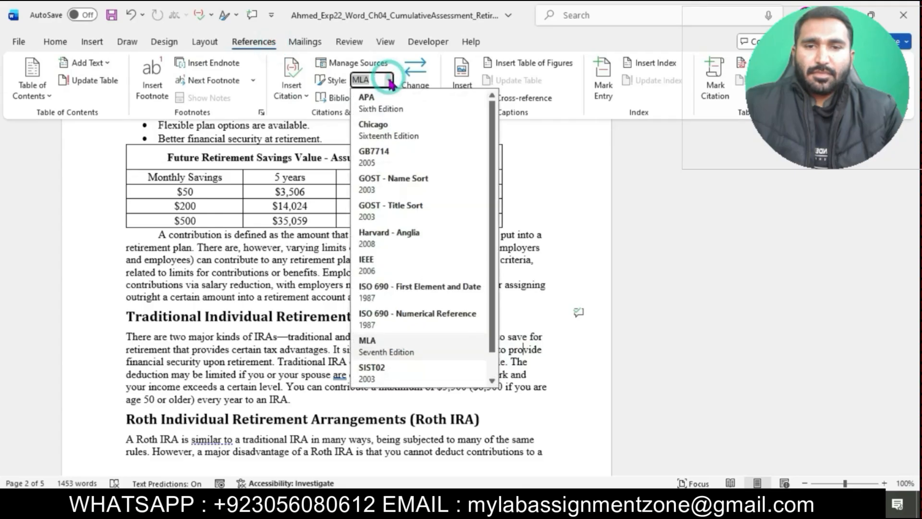
{"action": "left_click", "coordinate": [389, 105]}
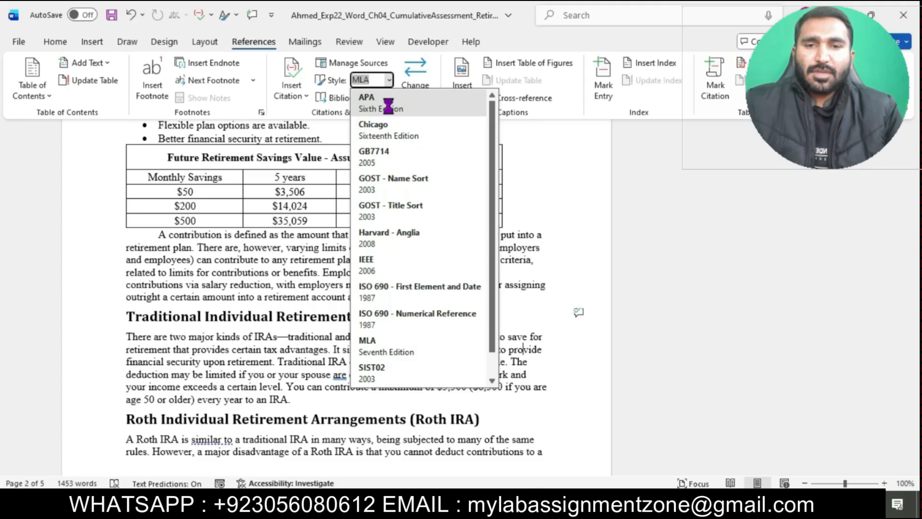
- Select the Introduction body text and bulleted list and set their line spacing to Double
{"action": "mouse_move", "coordinate": [454, 508]}
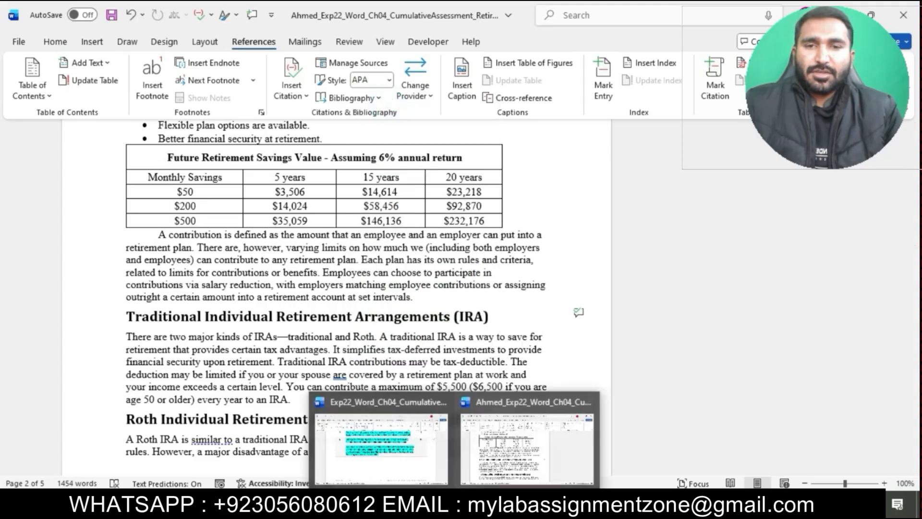
{"action": "left_click", "coordinate": [432, 457]}
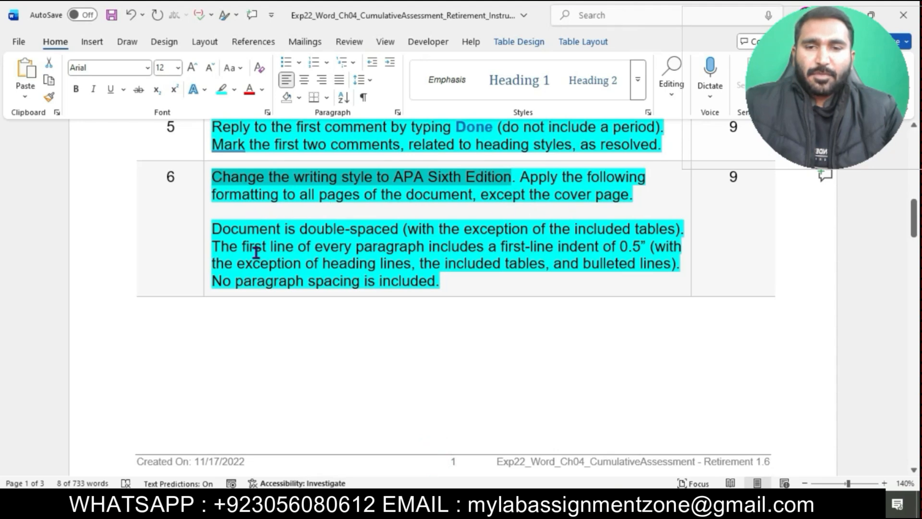
{"action": "left_click_drag", "start_coordinate": [217, 232], "coordinate": [675, 226]}
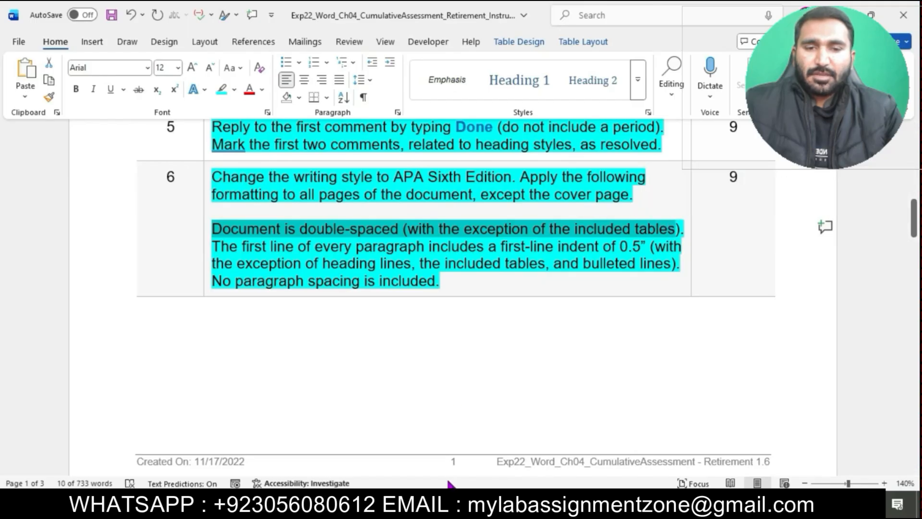
{"action": "mouse_move", "coordinate": [452, 499]}
{"action": "left_click", "coordinate": [494, 463]}
{"action": "scroll", "coordinate": [508, 345], "scroll_direction": "up", "scroll_amount": 10}
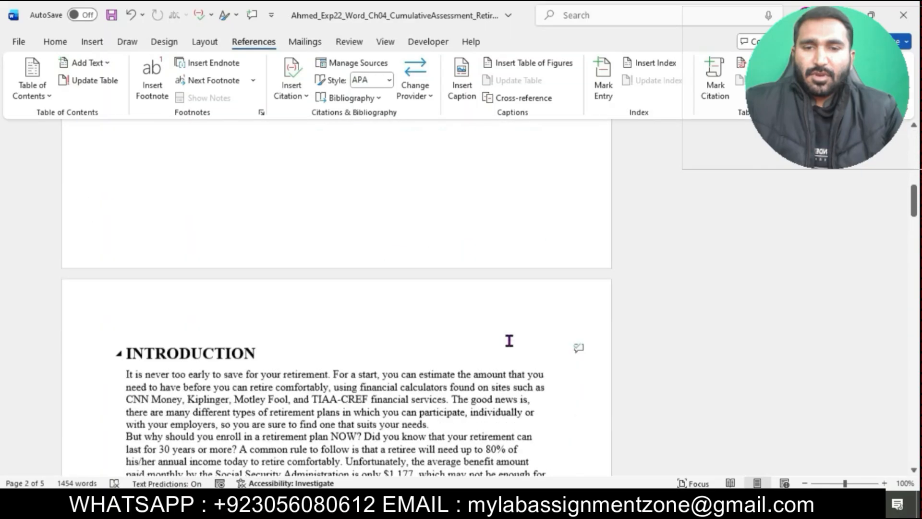
{"action": "scroll", "coordinate": [509, 340], "scroll_direction": "down", "scroll_amount": 4}
{"action": "left_click_drag", "start_coordinate": [129, 198], "coordinate": [356, 415]}
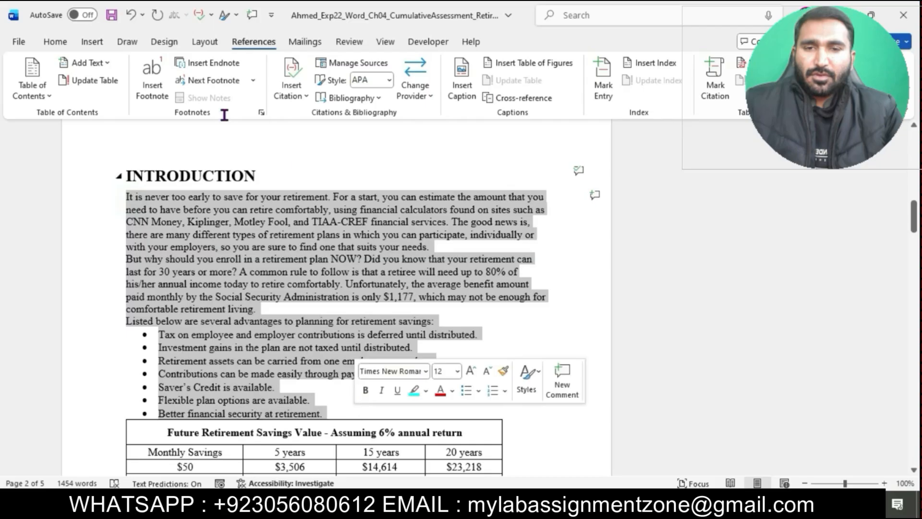
{"action": "left_click", "coordinate": [55, 43]}
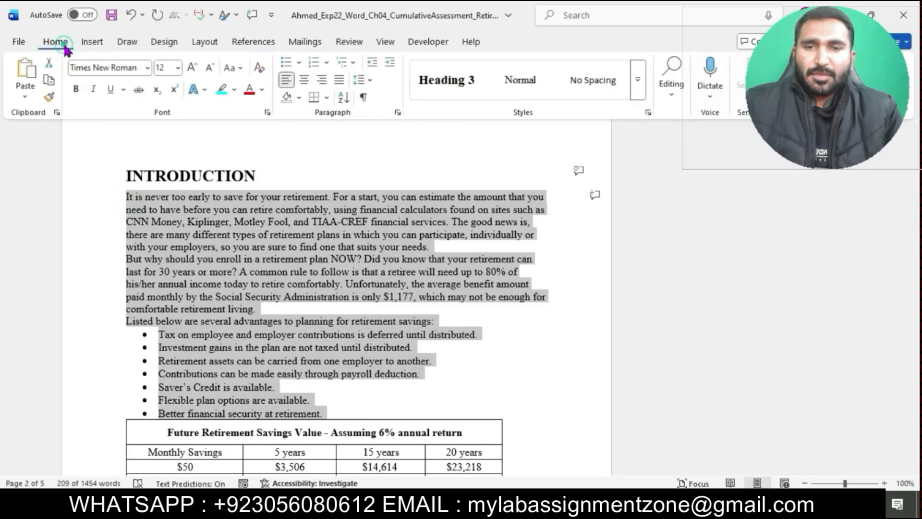
{"action": "left_click", "coordinate": [397, 113]}
{"action": "left_click", "coordinate": [534, 272]}
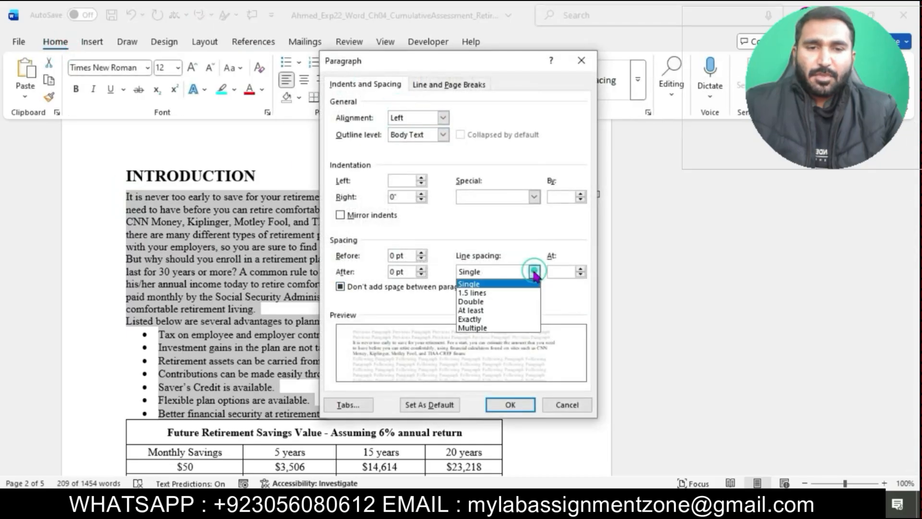
{"action": "left_click", "coordinate": [494, 301]}
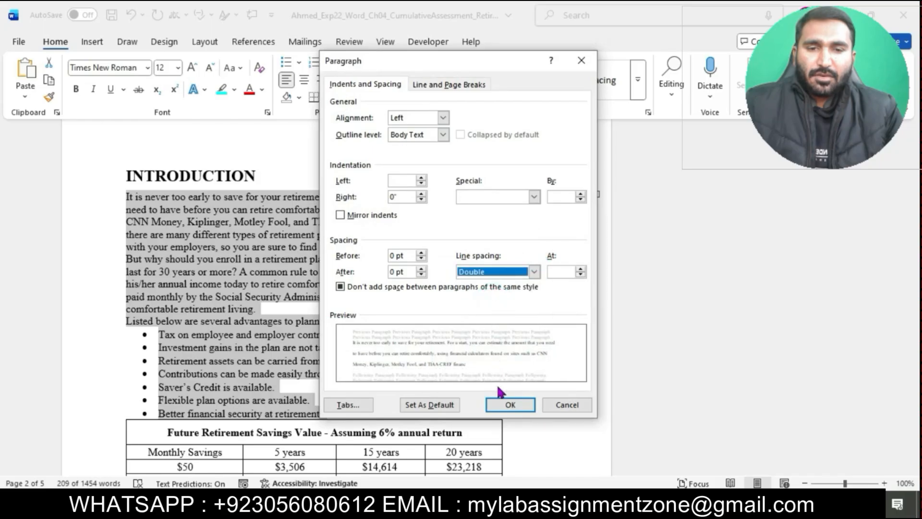
{"action": "left_click", "coordinate": [505, 404]}
{"action": "scroll", "coordinate": [435, 346], "scroll_direction": "down", "scroll_amount": 3}
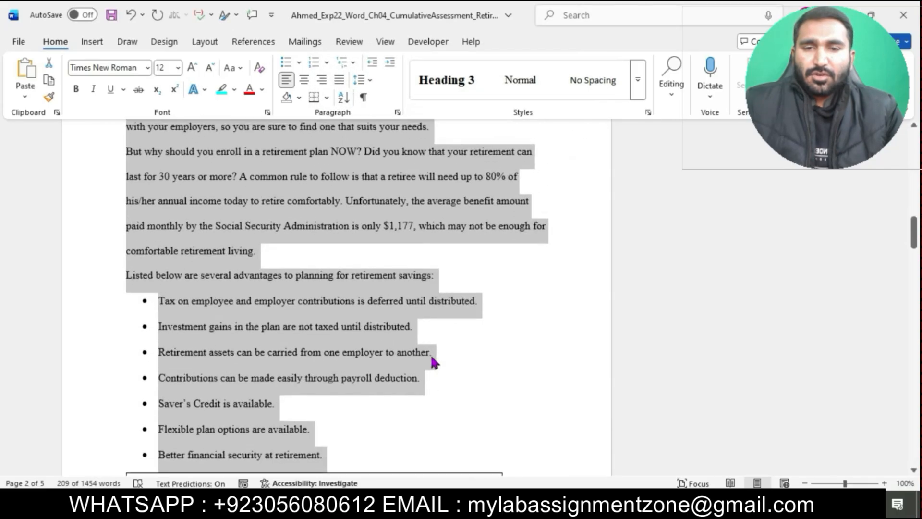
- Select the text from the contribution paragraph through the Traditional vs Roth comparison paragraph and set its line spacing to Double
{"action": "scroll", "coordinate": [435, 364], "scroll_direction": "down", "scroll_amount": 12}
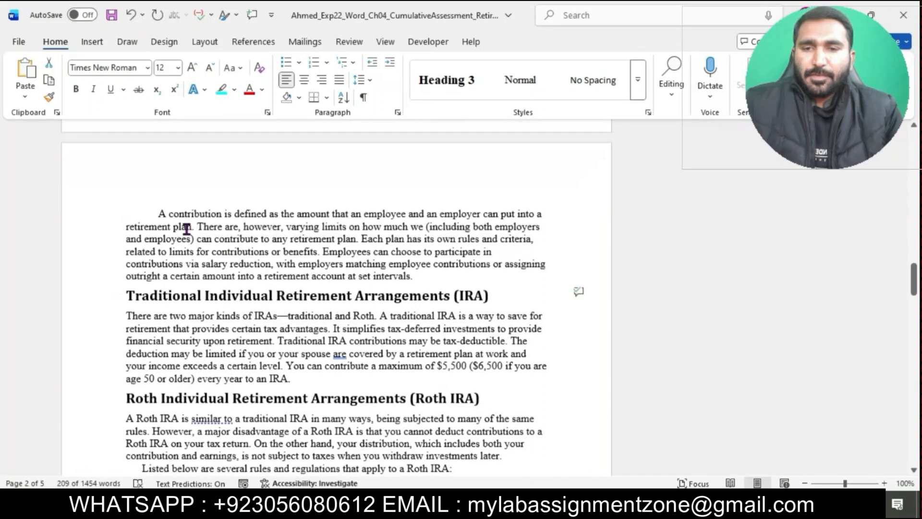
{"action": "left_click_drag", "start_coordinate": [159, 211], "coordinate": [421, 383]}
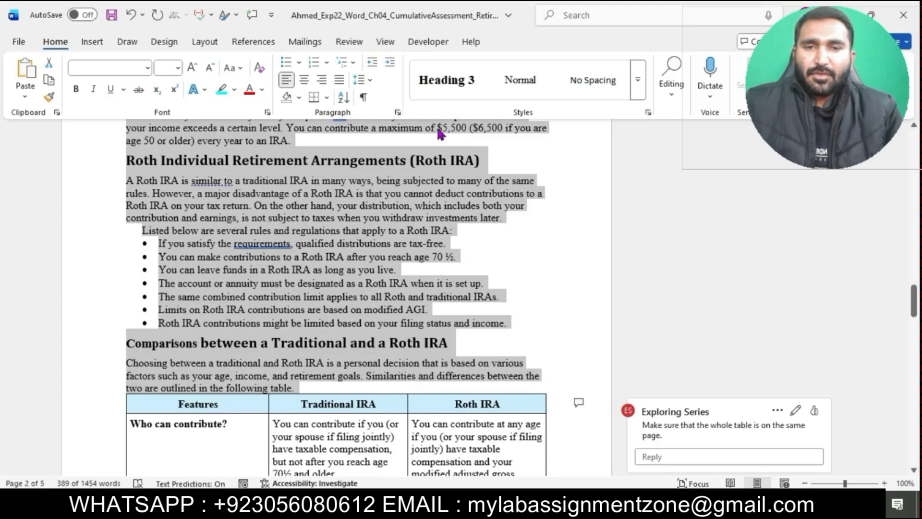
{"action": "left_click", "coordinate": [398, 112]}
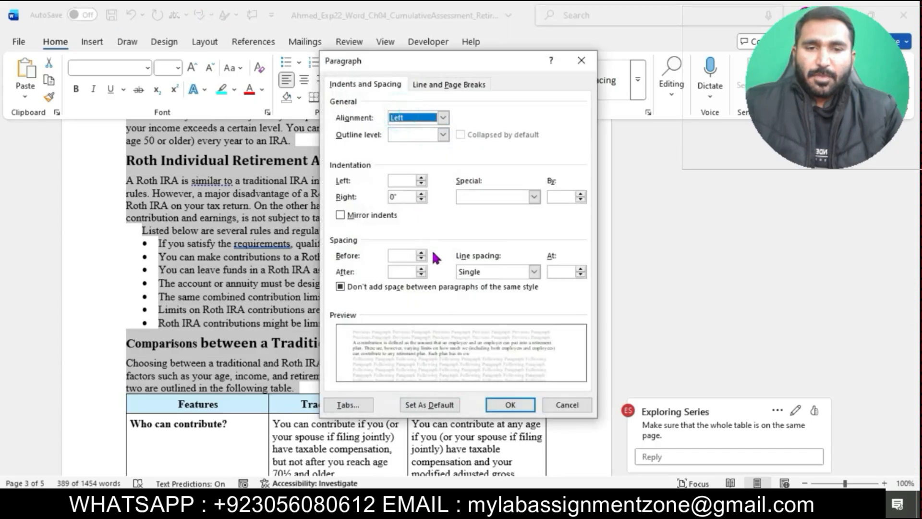
{"action": "left_click", "coordinate": [475, 303]}
{"action": "left_click", "coordinate": [510, 405]}
- Select the text from the 401(k) Plans heading to the end of the document and set its line spacing to Double
{"action": "scroll", "coordinate": [422, 372], "scroll_direction": "down", "scroll_amount": 5}
{"action": "scroll", "coordinate": [422, 375], "scroll_direction": "down", "scroll_amount": 15}
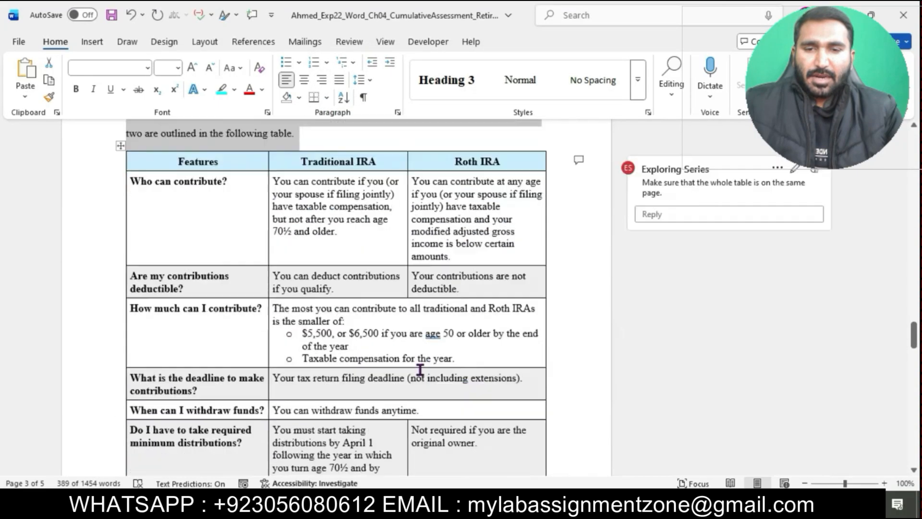
{"action": "scroll", "coordinate": [419, 370], "scroll_direction": "down", "scroll_amount": 2}
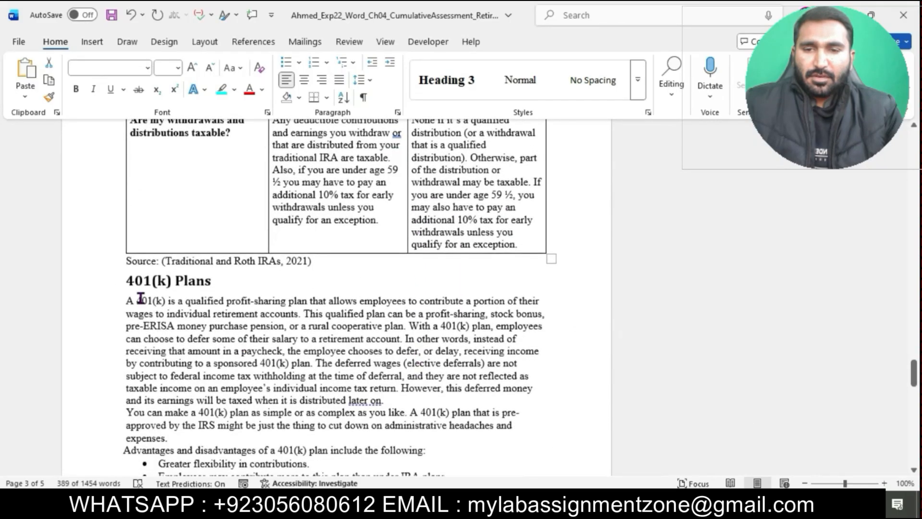
{"action": "left_click_drag", "start_coordinate": [126, 281], "coordinate": [384, 296]}
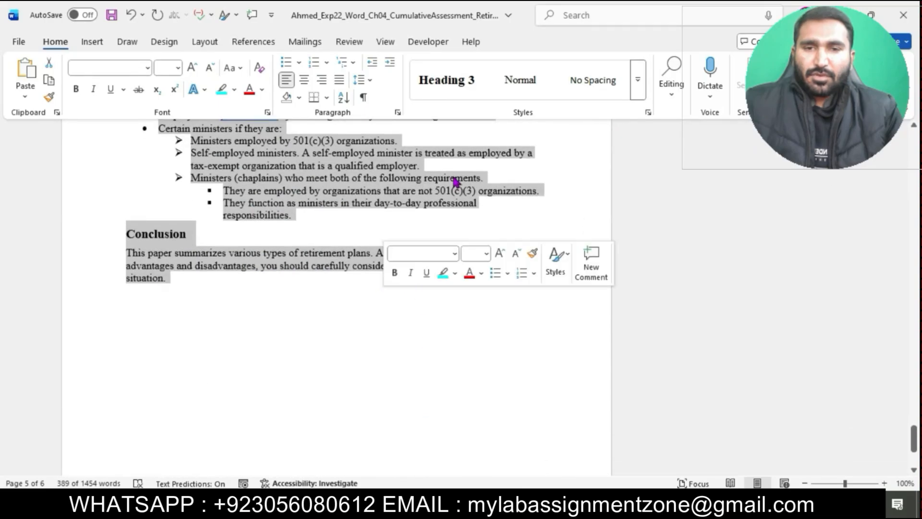
{"action": "left_click", "coordinate": [396, 114]}
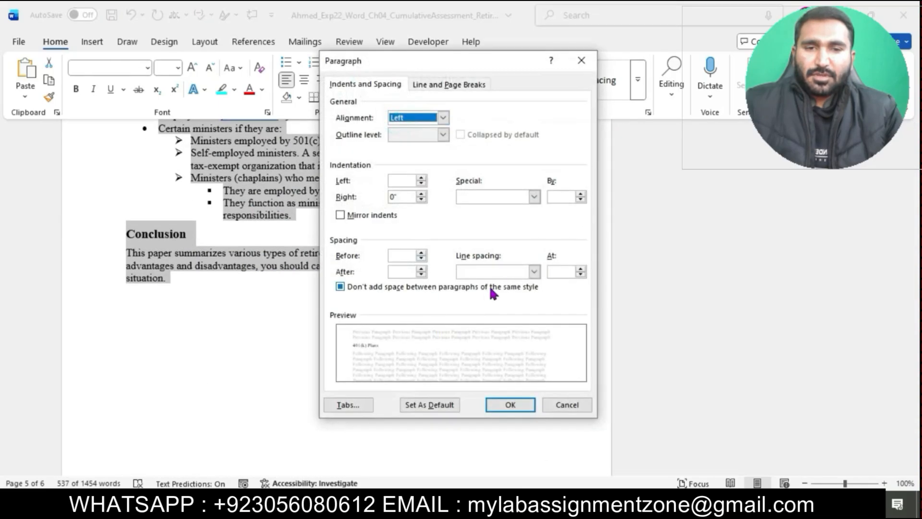
{"action": "left_click", "coordinate": [534, 272]}
{"action": "left_click", "coordinate": [484, 299]}
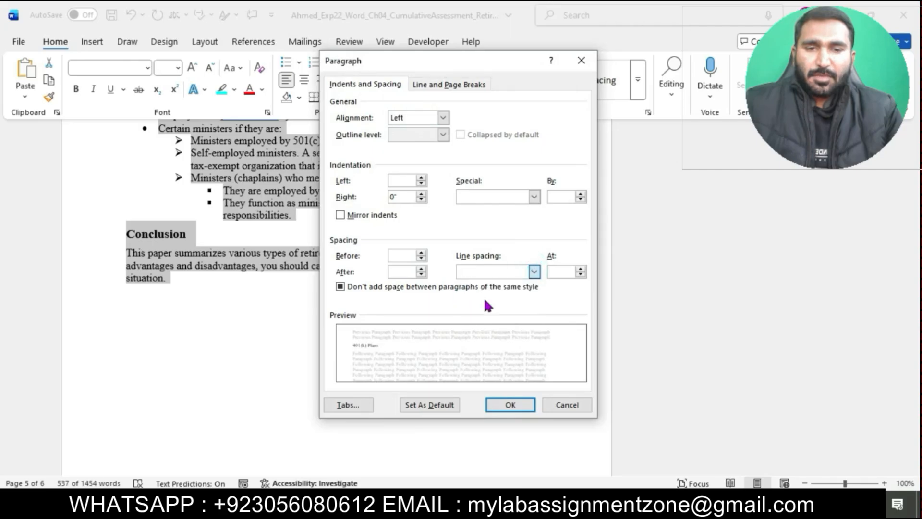
{"action": "left_click", "coordinate": [510, 404]}
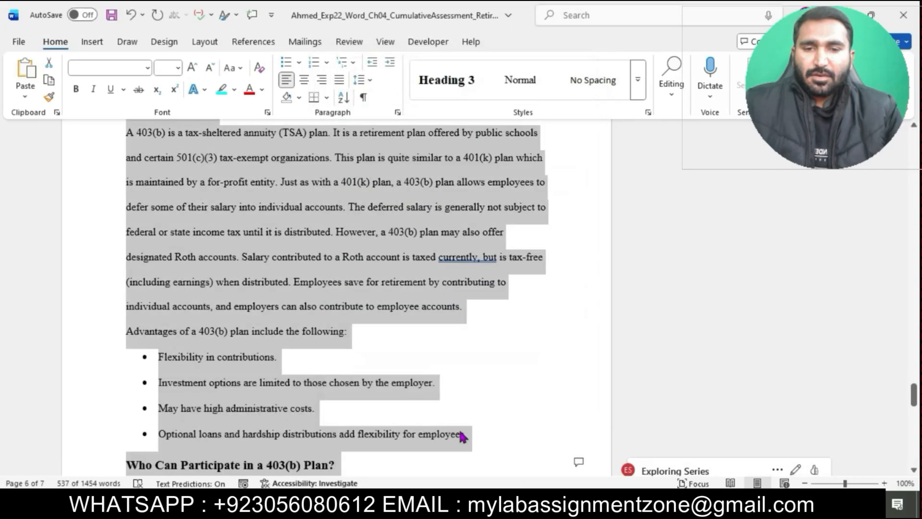
- Switch to the instructions document and review the step 6 first-line indent requirement, then return to the retirement document
{"action": "mouse_move", "coordinate": [456, 506]}
{"action": "left_click", "coordinate": [424, 446]}
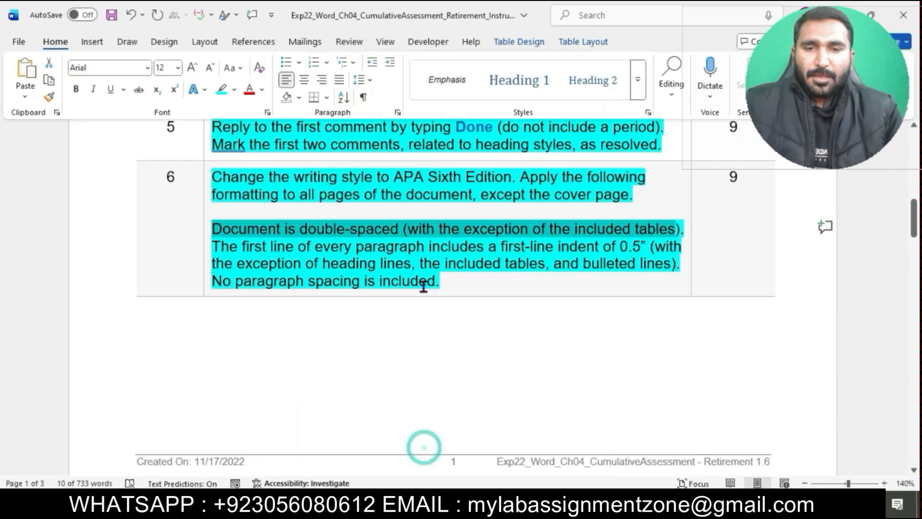
{"action": "left_click", "coordinate": [315, 246]}
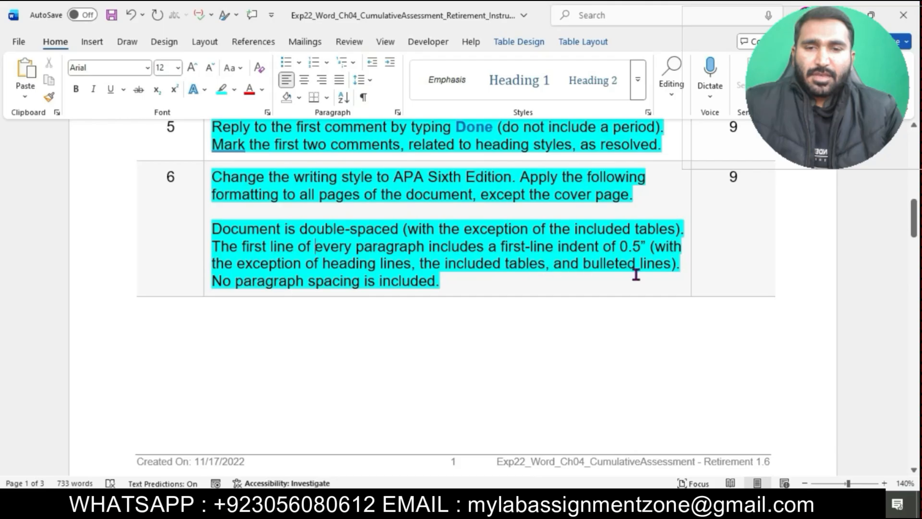
{"action": "left_click_drag", "start_coordinate": [218, 246], "coordinate": [679, 269]}
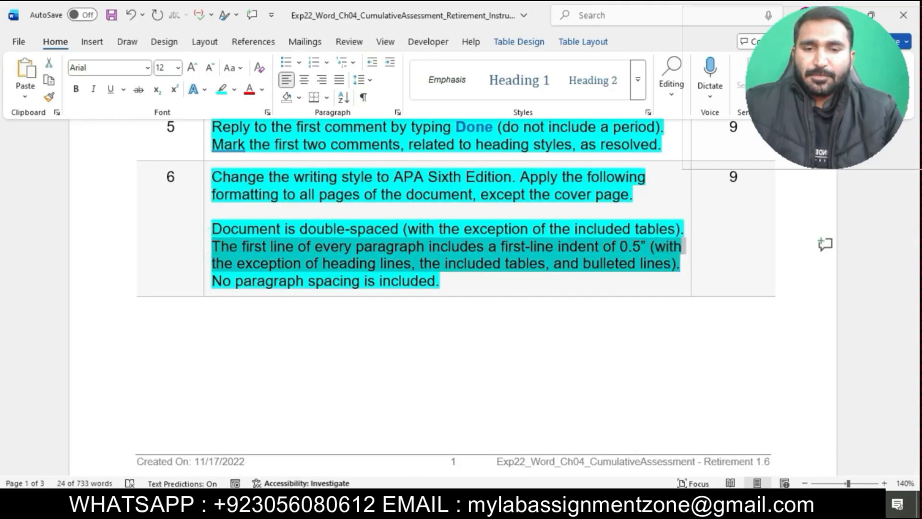
{"action": "mouse_move", "coordinate": [510, 510]}
{"action": "left_click", "coordinate": [531, 453]}
- Give the two Introduction body paragraphs a first-line indent of 0.5"
{"action": "scroll", "coordinate": [517, 341], "scroll_direction": "up", "scroll_amount": 10}
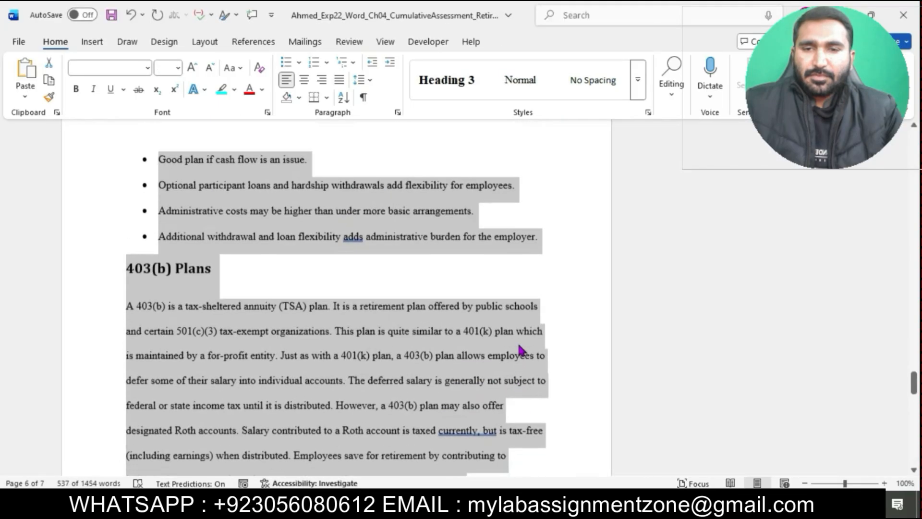
{"action": "scroll", "coordinate": [404, 269], "scroll_direction": "up", "scroll_amount": 20}
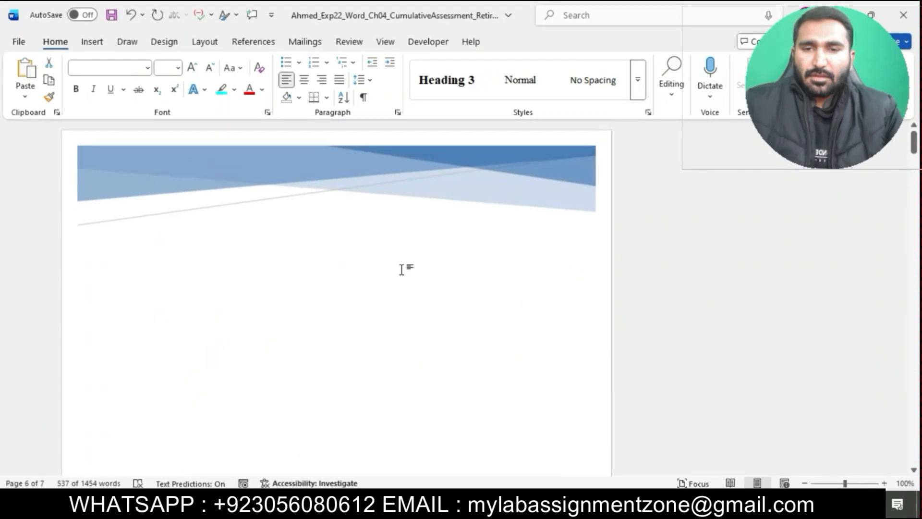
{"action": "scroll", "coordinate": [310, 379], "scroll_direction": "down", "scroll_amount": 10}
{"action": "left_click", "coordinate": [310, 323]}
{"action": "scroll", "coordinate": [310, 323], "scroll_direction": "up", "scroll_amount": 2}
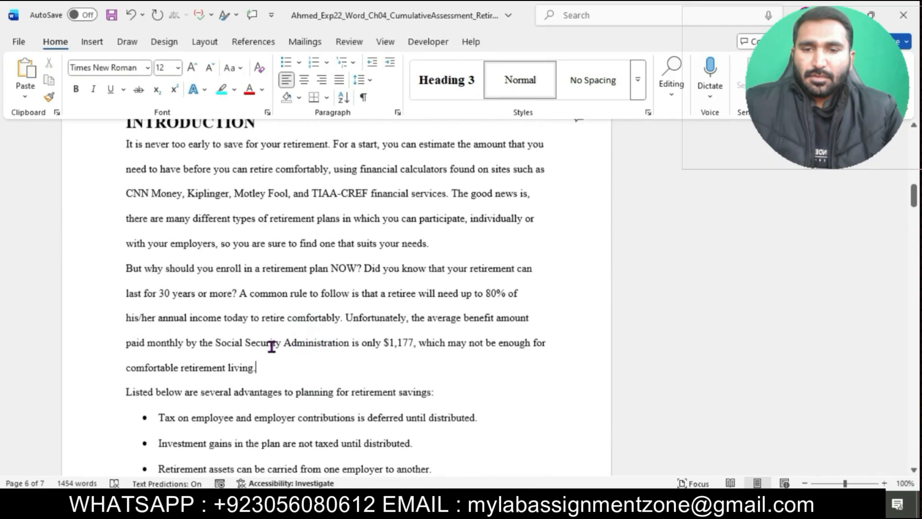
{"action": "left_click_drag", "start_coordinate": [127, 177], "coordinate": [396, 403]}
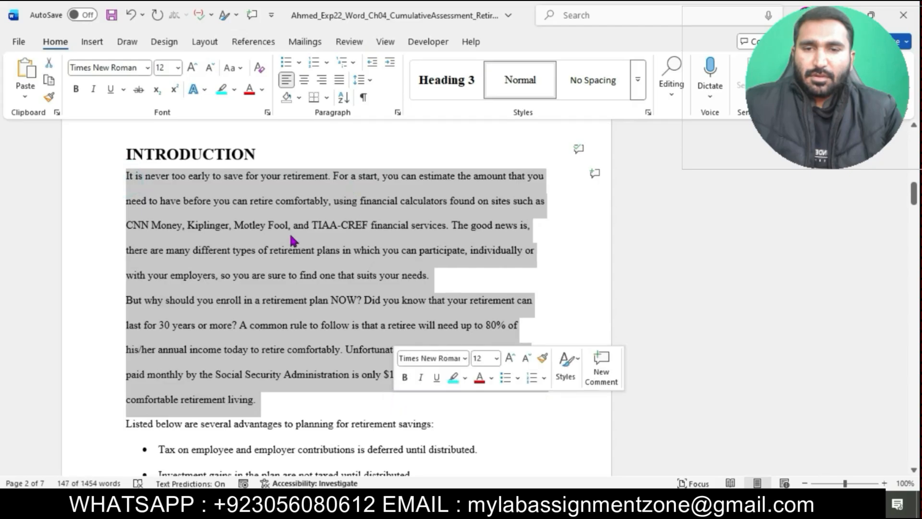
{"action": "left_click", "coordinate": [397, 114]}
{"action": "left_click", "coordinate": [534, 196]}
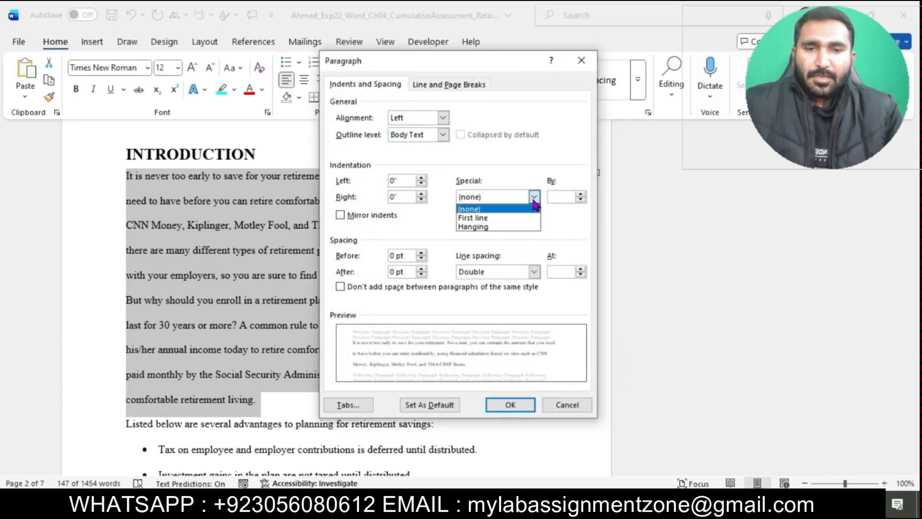
{"action": "left_click", "coordinate": [518, 218]}
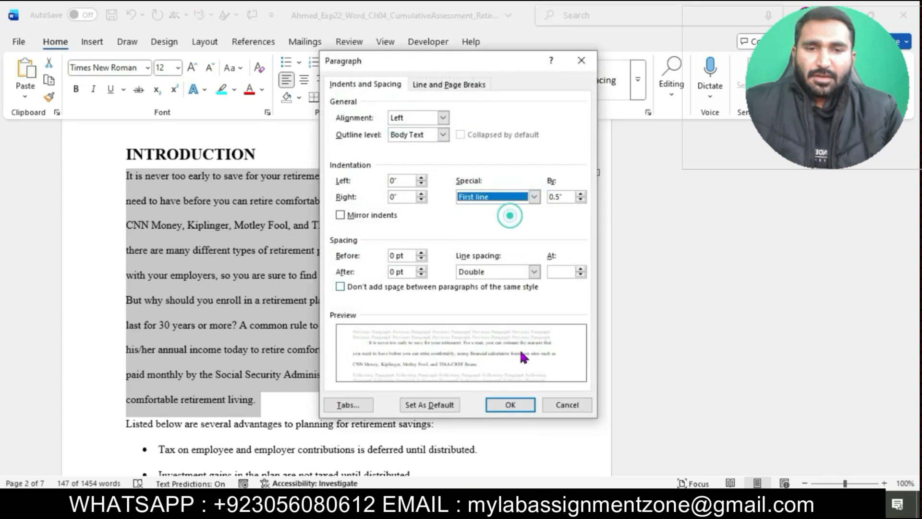
{"action": "left_click", "coordinate": [522, 411]}
- Apply a 0.5" first-line indent to the paragraph defining a contribution
{"action": "scroll", "coordinate": [521, 411], "scroll_direction": "down", "scroll_amount": 5}
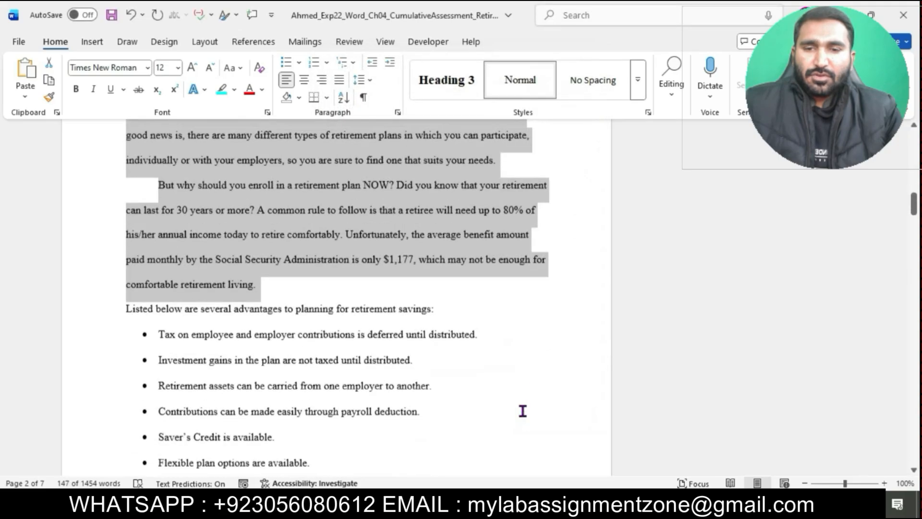
{"action": "scroll", "coordinate": [522, 409], "scroll_direction": "down", "scroll_amount": 10}
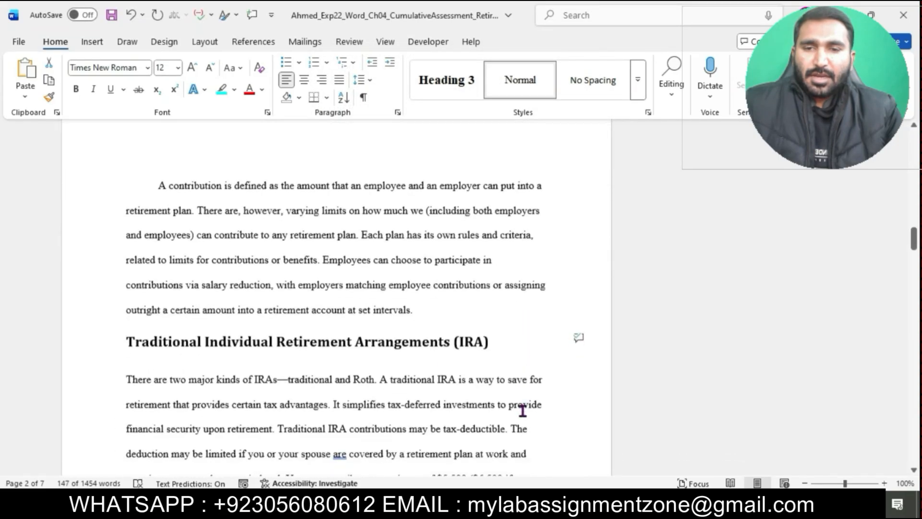
{"action": "left_click_drag", "start_coordinate": [159, 183], "coordinate": [456, 307]}
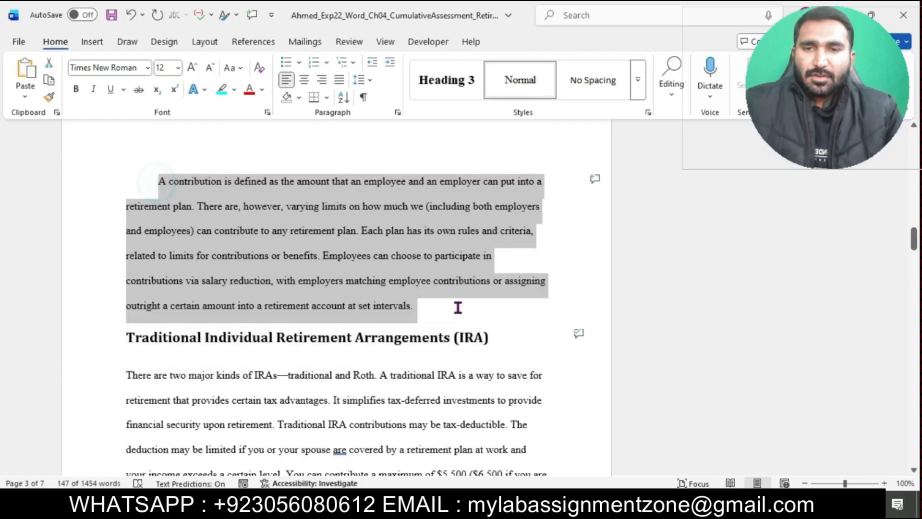
{"action": "left_click", "coordinate": [398, 113]}
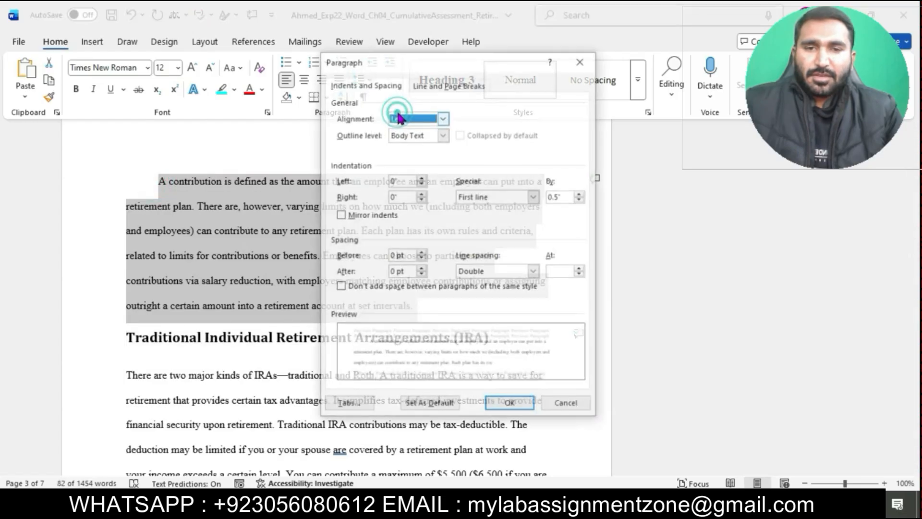
{"action": "left_click", "coordinate": [510, 404]}
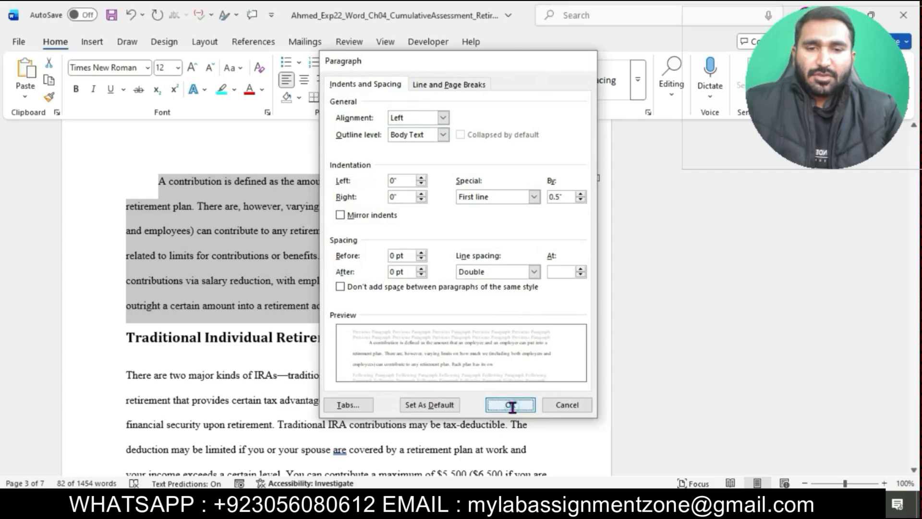
- Apply a 0.5" first-line indent to the paragraph under the Traditional Individual Retirement Arrangements heading
{"action": "scroll", "coordinate": [124, 220], "scroll_direction": "down", "scroll_amount": 5}
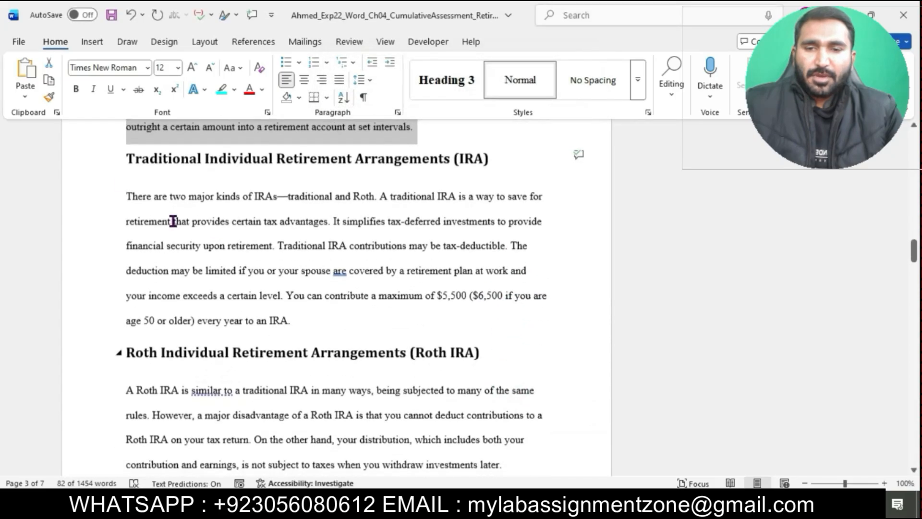
{"action": "triple_click", "coordinate": [126, 195]}
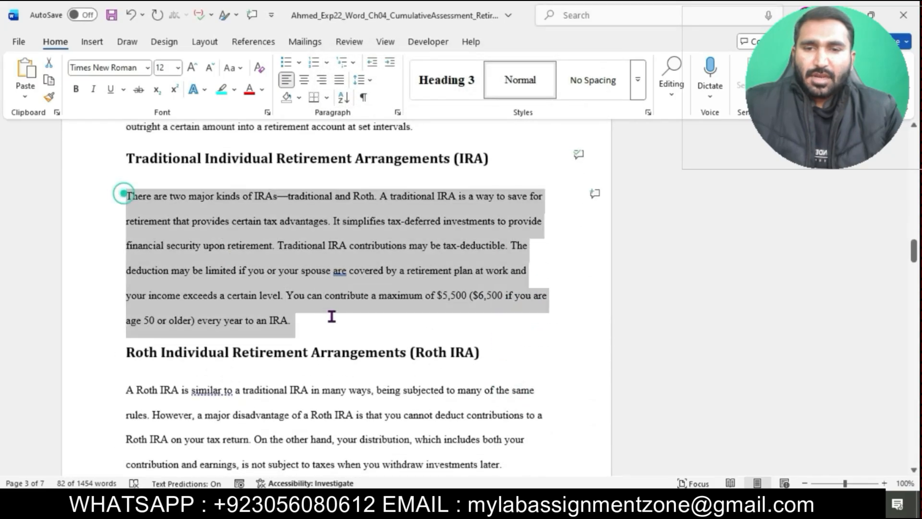
{"action": "left_click", "coordinate": [397, 113]}
{"action": "left_click", "coordinate": [534, 196]}
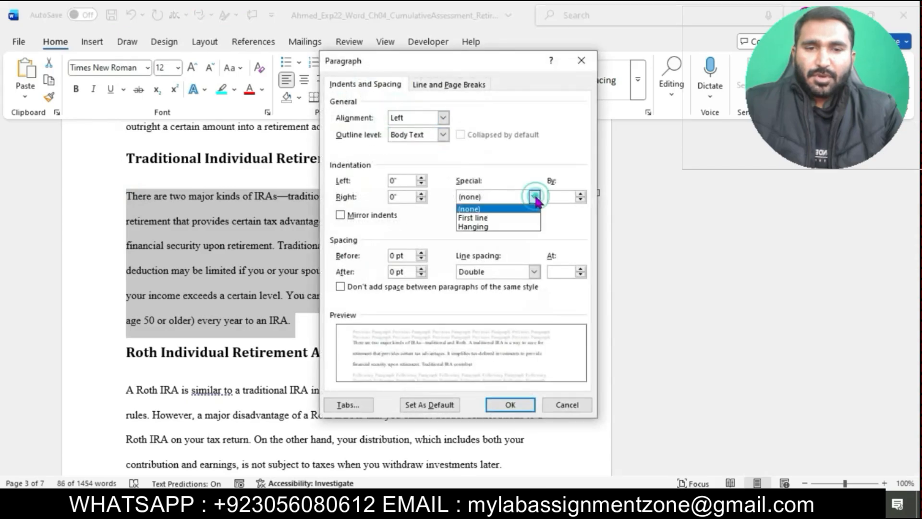
{"action": "left_click", "coordinate": [497, 216]}
{"action": "left_click", "coordinate": [510, 405]}
- Apply a 0.5" first-line indent to the paragraph under the Roth Individual Retirement Arrangements heading
{"action": "scroll", "coordinate": [517, 408], "scroll_direction": "down", "scroll_amount": 3}
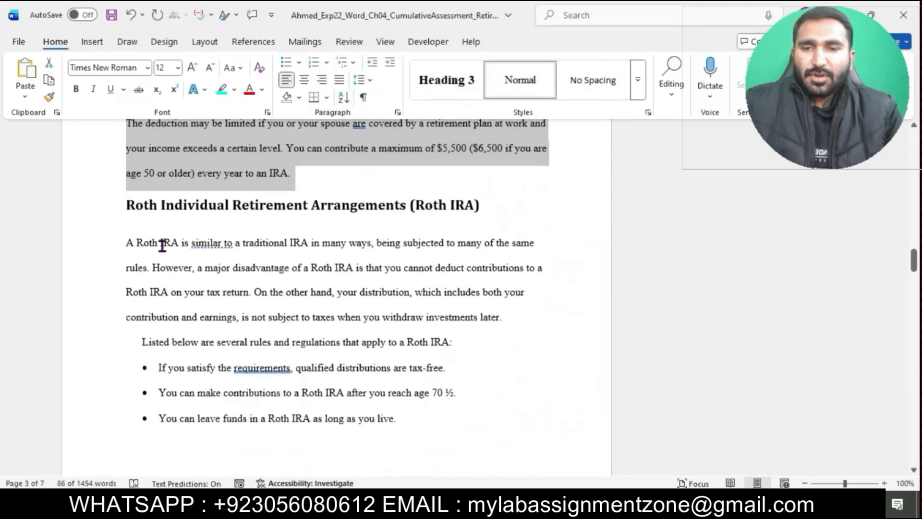
{"action": "left_click_drag", "start_coordinate": [126, 243], "coordinate": [515, 318]}
{"action": "left_click", "coordinate": [398, 113]}
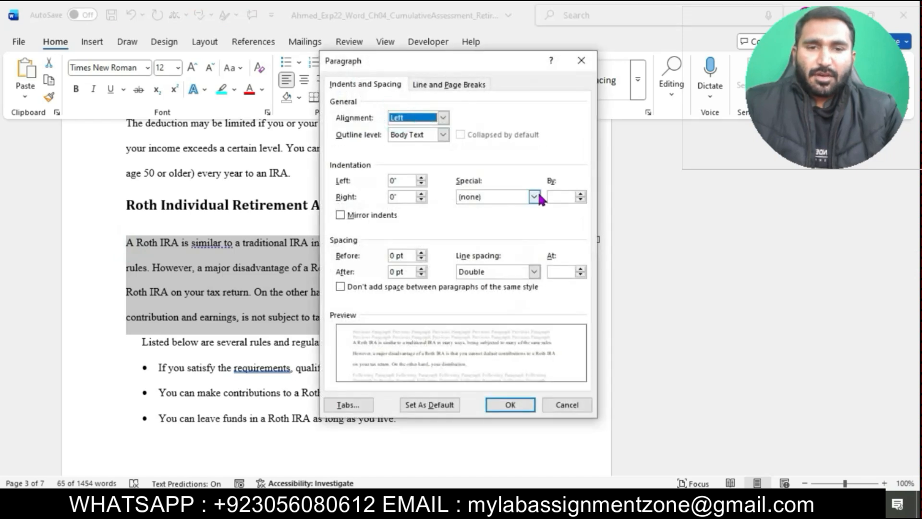
{"action": "left_click", "coordinate": [534, 196]}
{"action": "left_click", "coordinate": [497, 217]}
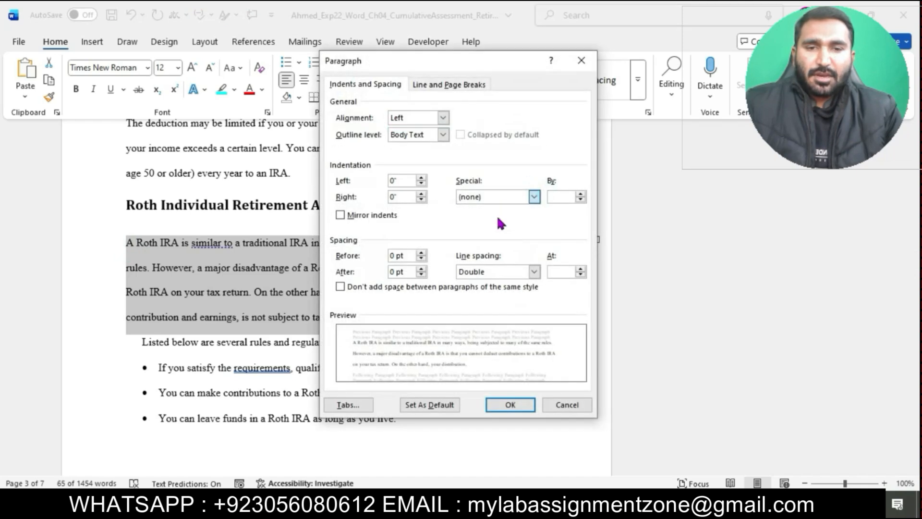
{"action": "left_click", "coordinate": [513, 405]}
- Apply a 0.5" first-line indent to the paragraph under the Traditional and Roth IRA comparisons heading
{"action": "scroll", "coordinate": [519, 406], "scroll_direction": "down", "scroll_amount": 5}
{"action": "scroll", "coordinate": [519, 408], "scroll_direction": "down", "scroll_amount": 5}
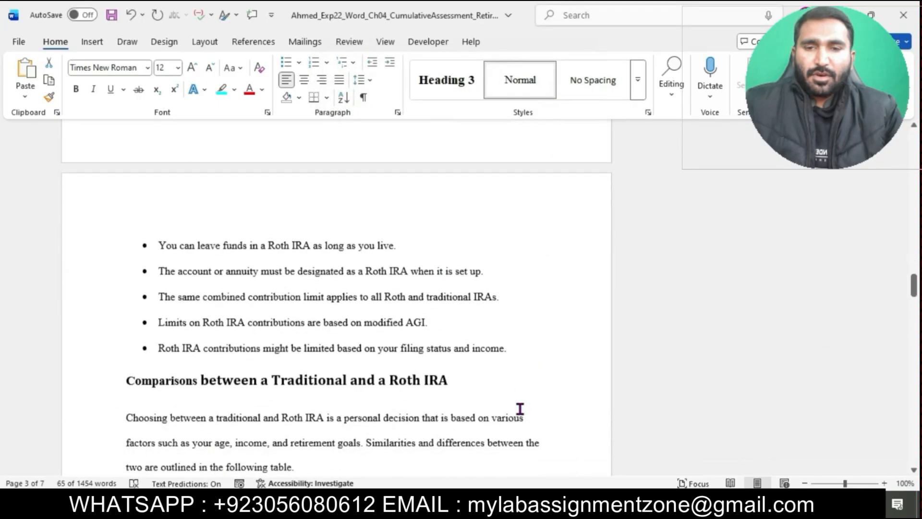
{"action": "left_click_drag", "start_coordinate": [130, 260], "coordinate": [331, 305]}
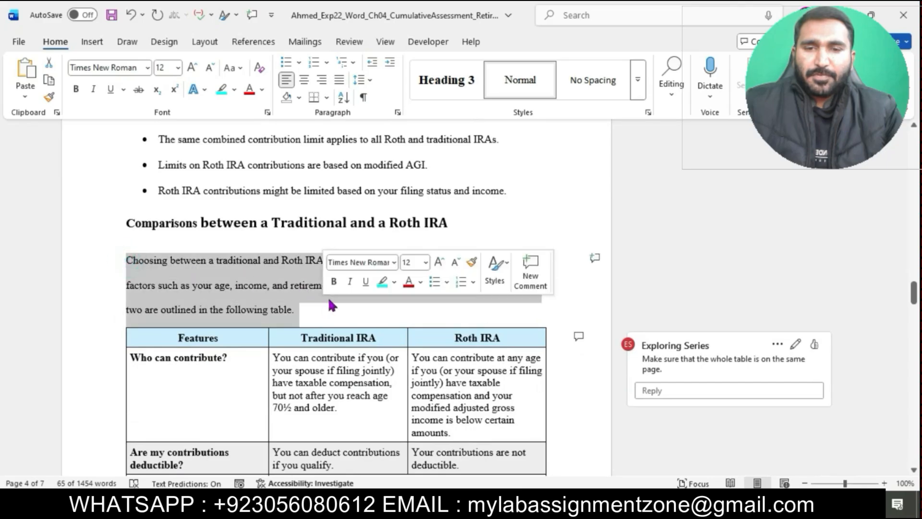
{"action": "left_click", "coordinate": [397, 112]}
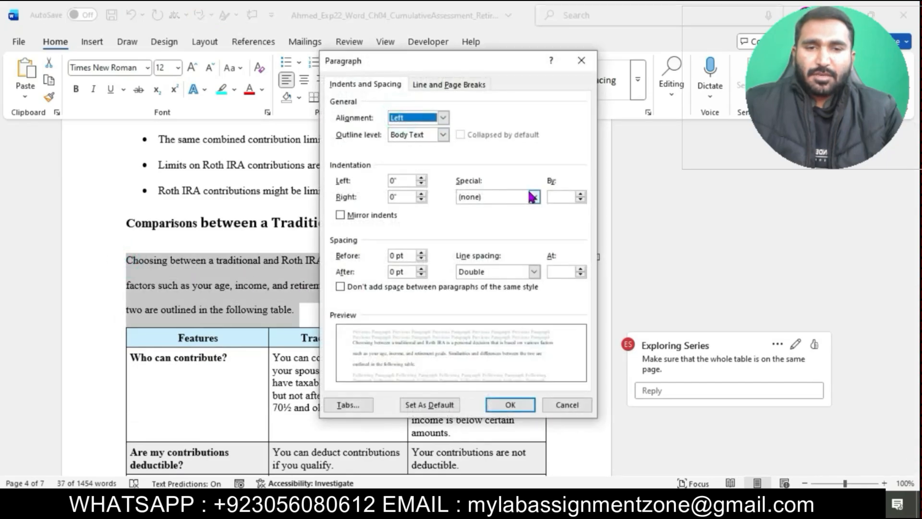
{"action": "left_click", "coordinate": [533, 197]}
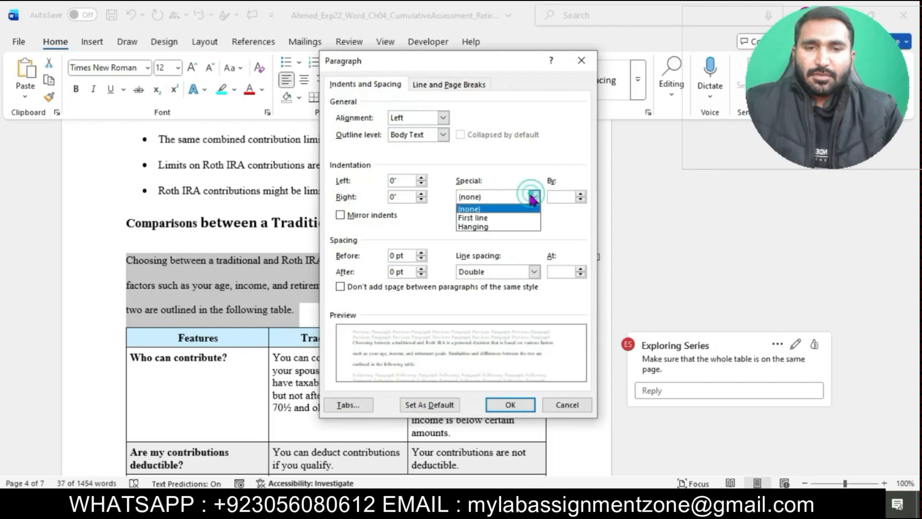
{"action": "left_click", "coordinate": [494, 217]}
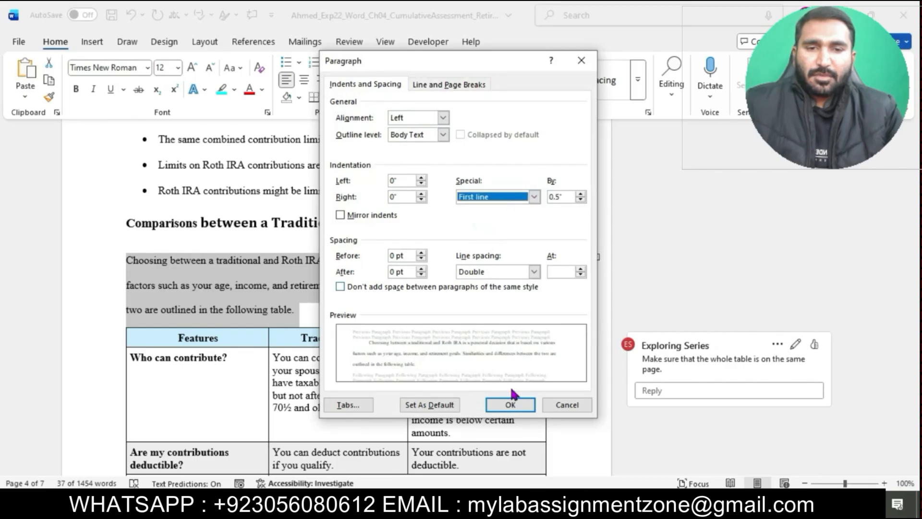
{"action": "left_click", "coordinate": [510, 404]}
{"action": "scroll", "coordinate": [518, 406], "scroll_direction": "down", "scroll_amount": 3}
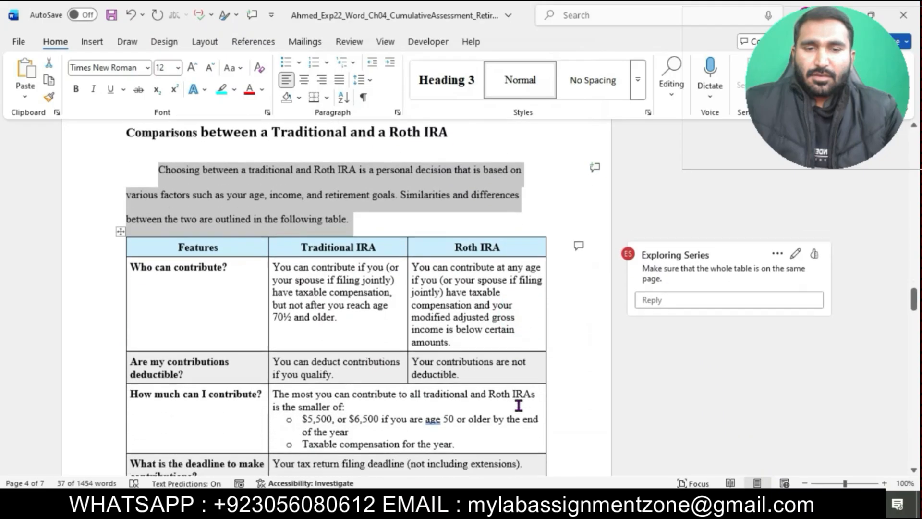
- Apply a 0.5" first-line indent to the two paragraphs under the 401(k) Plans heading
{"action": "scroll", "coordinate": [518, 406], "scroll_direction": "down", "scroll_amount": 10}
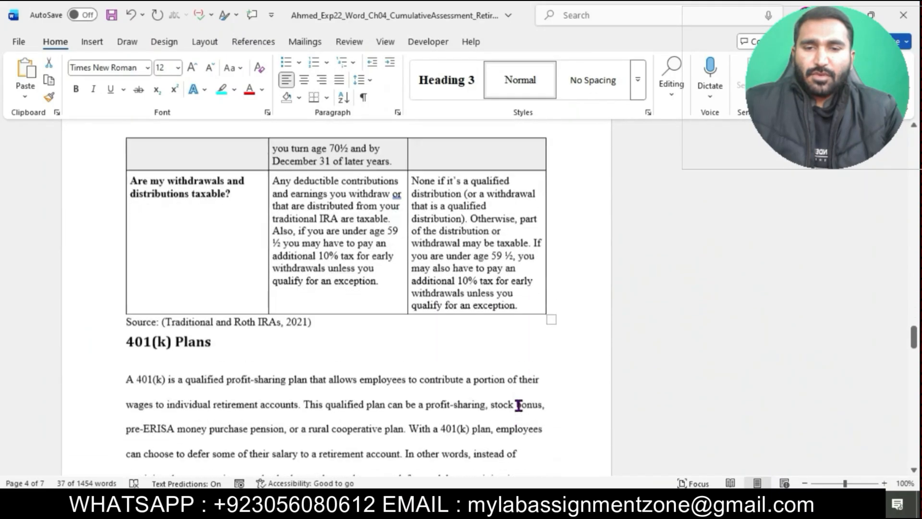
{"action": "scroll", "coordinate": [519, 406], "scroll_direction": "down", "scroll_amount": 1}
{"action": "scroll", "coordinate": [280, 339], "scroll_direction": "down", "scroll_amount": 3}
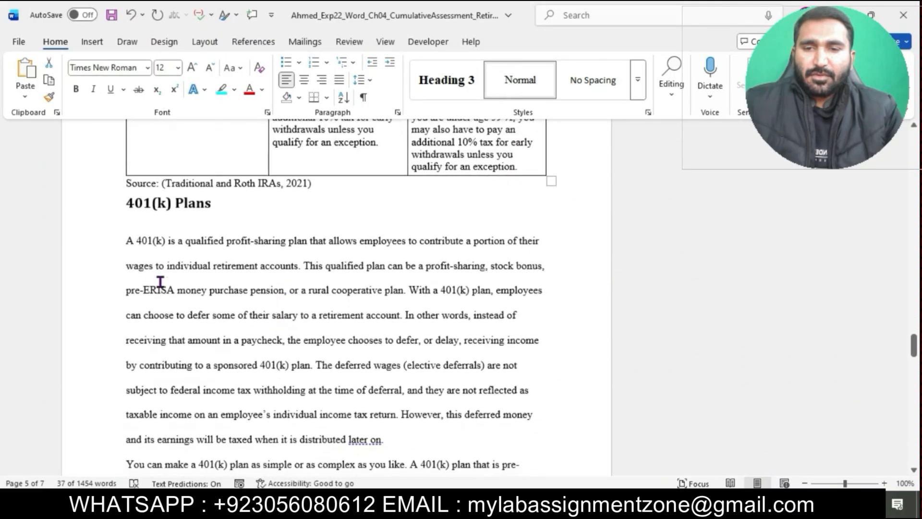
{"action": "left_click_drag", "start_coordinate": [124, 242], "coordinate": [257, 140]}
{"action": "scroll", "coordinate": [295, 185], "scroll_direction": "up", "scroll_amount": 7}
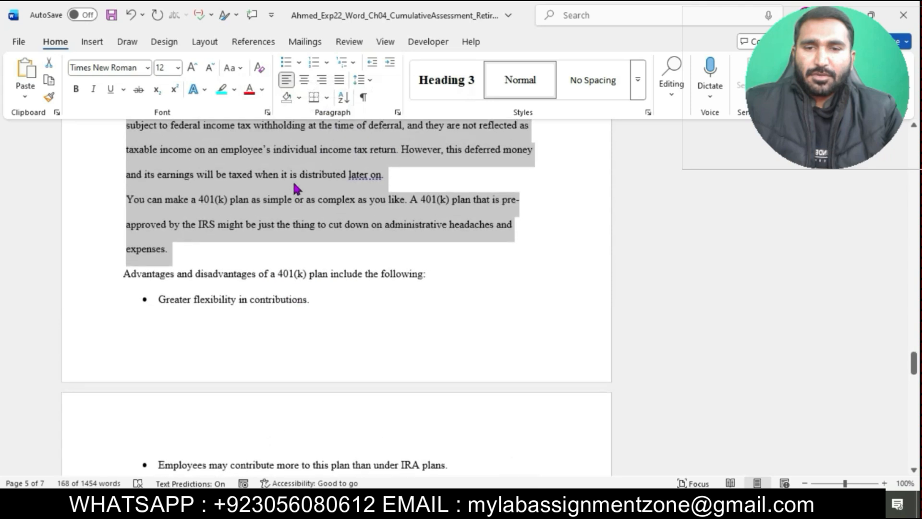
{"action": "scroll", "coordinate": [295, 187], "scroll_direction": "up", "scroll_amount": 1}
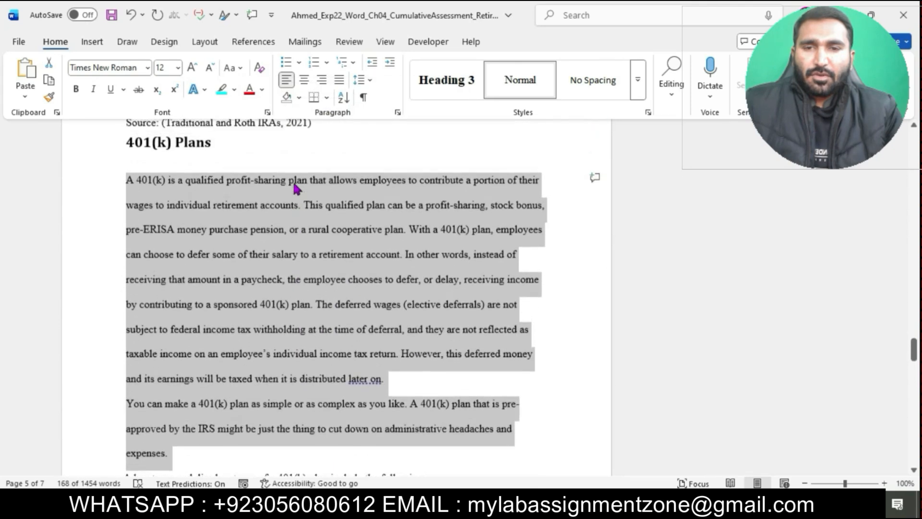
{"action": "left_click", "coordinate": [399, 113]}
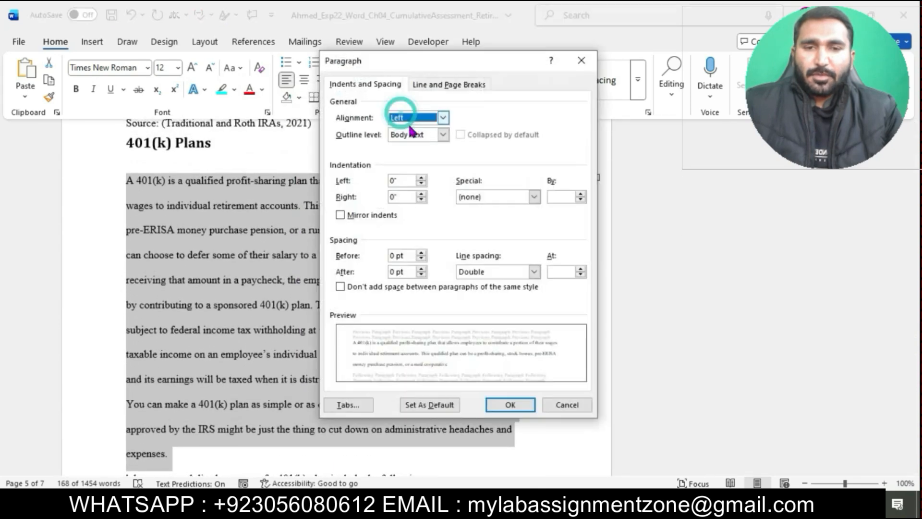
{"action": "left_click", "coordinate": [534, 197]}
{"action": "left_click", "coordinate": [499, 215]}
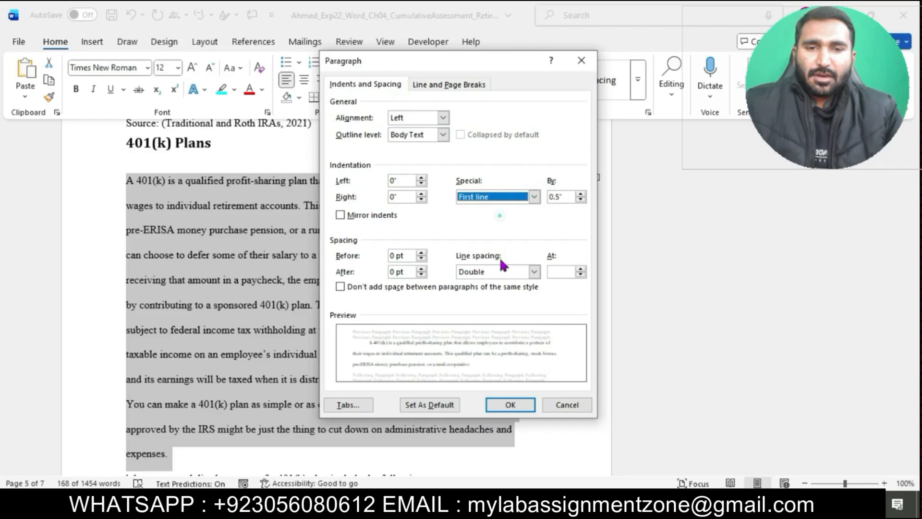
{"action": "left_click", "coordinate": [510, 405]}
- Apply a 0.5" first-line indent to the paragraph under the 403(b) Plans heading
{"action": "scroll", "coordinate": [513, 405], "scroll_direction": "down", "scroll_amount": 10}
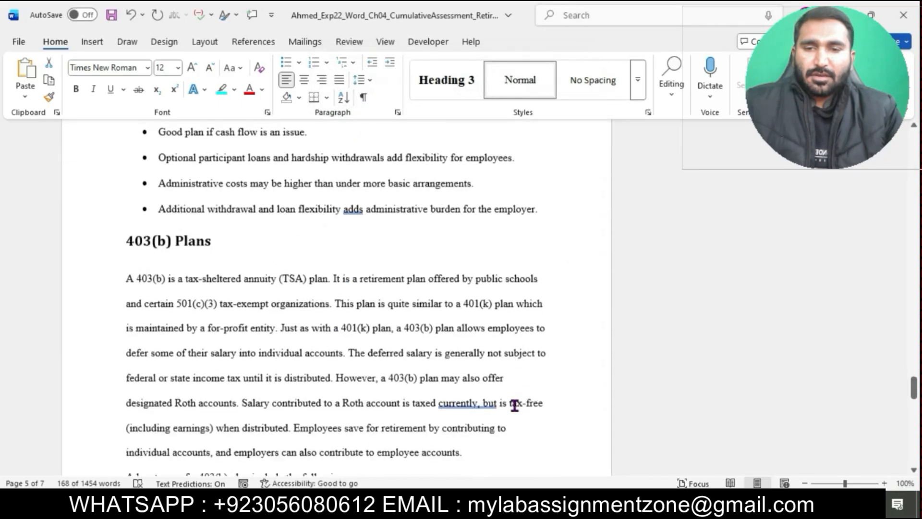
{"action": "scroll", "coordinate": [514, 405], "scroll_direction": "down", "scroll_amount": 1}
{"action": "left_click_drag", "start_coordinate": [129, 259], "coordinate": [483, 428]}
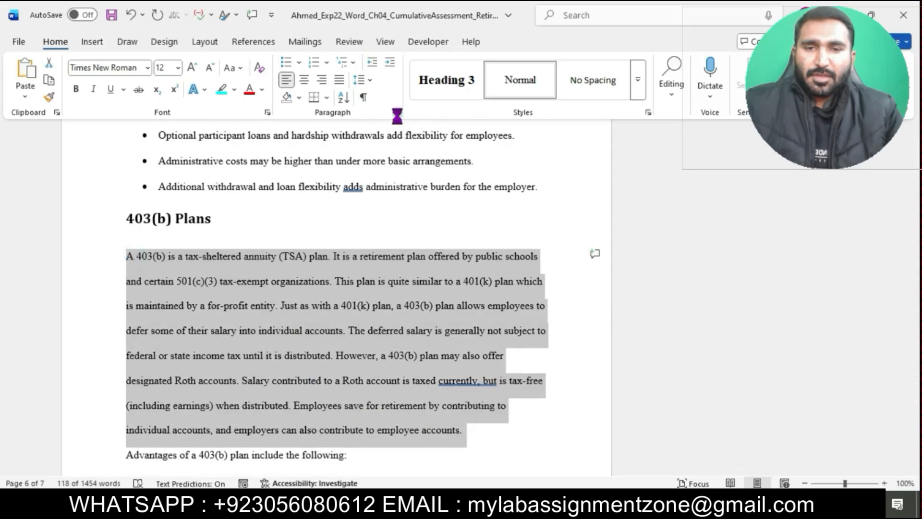
{"action": "left_click", "coordinate": [398, 112]}
{"action": "left_click", "coordinate": [534, 200]}
{"action": "left_click", "coordinate": [499, 216]}
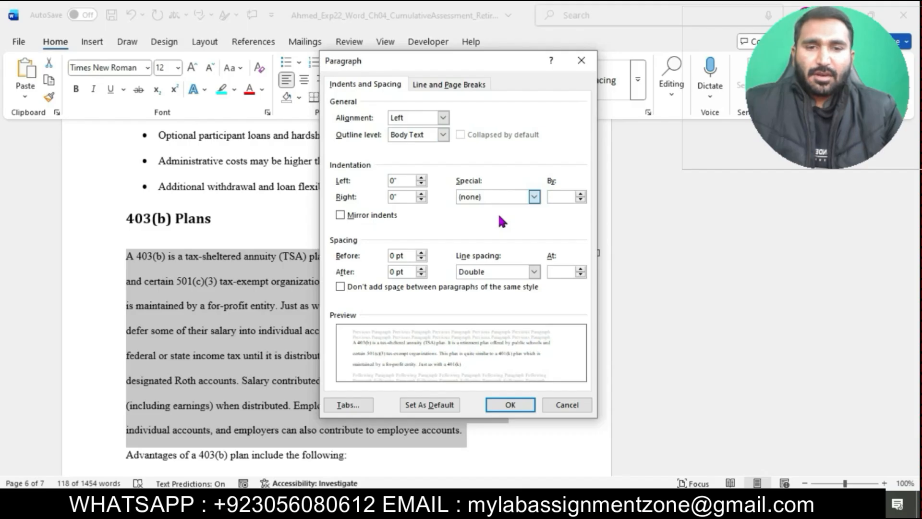
{"action": "left_click", "coordinate": [534, 197]}
{"action": "left_click", "coordinate": [497, 214]}
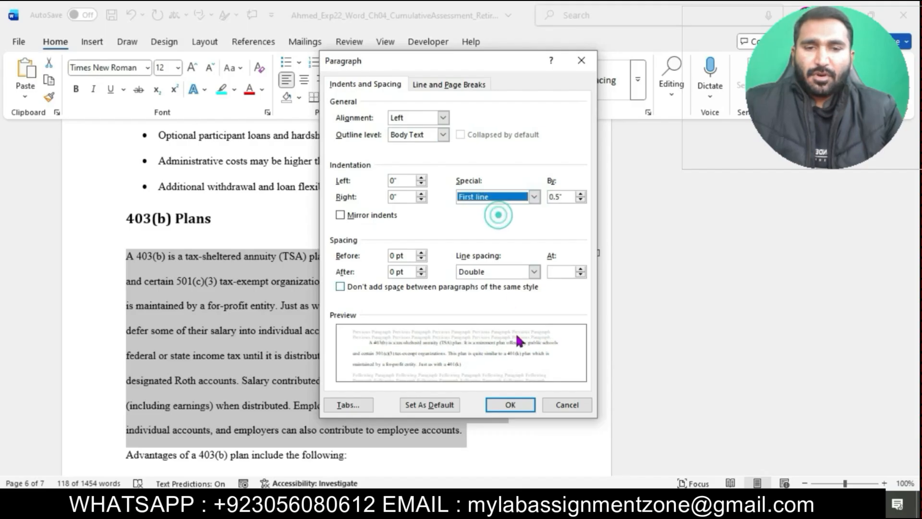
{"action": "left_click", "coordinate": [518, 408]}
- Apply a 0.5" first-line indent to the paragraph under the Conclusion heading
{"action": "scroll", "coordinate": [519, 413], "scroll_direction": "down", "scroll_amount": 8}
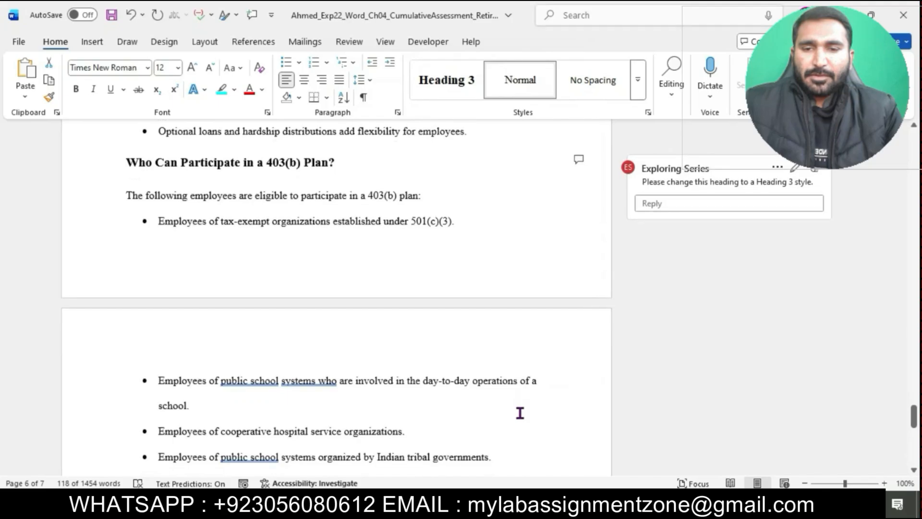
{"action": "scroll", "coordinate": [519, 413], "scroll_direction": "down", "scroll_amount": 8}
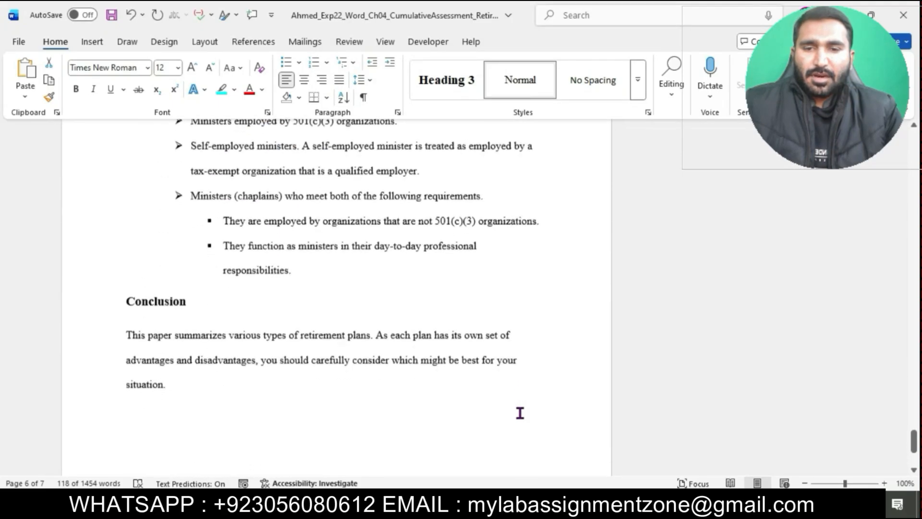
{"action": "left_click_drag", "start_coordinate": [127, 334], "coordinate": [191, 383]}
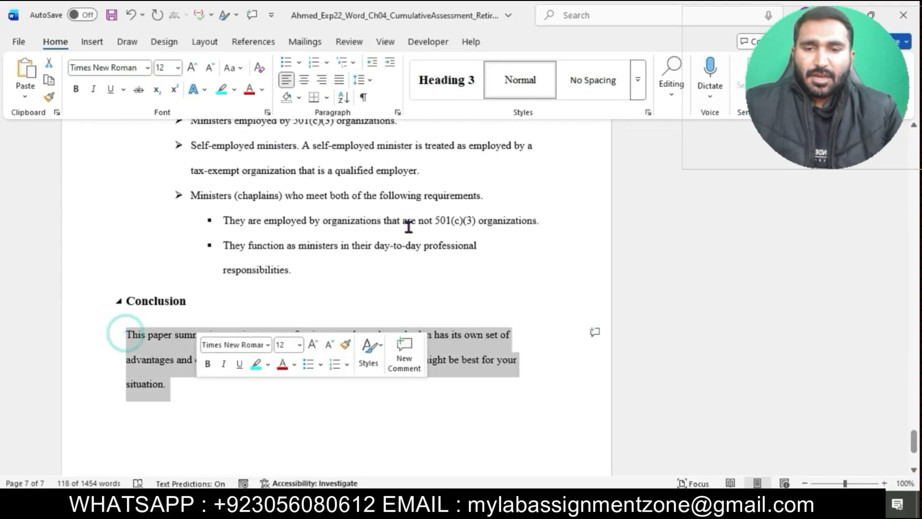
{"action": "left_click", "coordinate": [398, 113]}
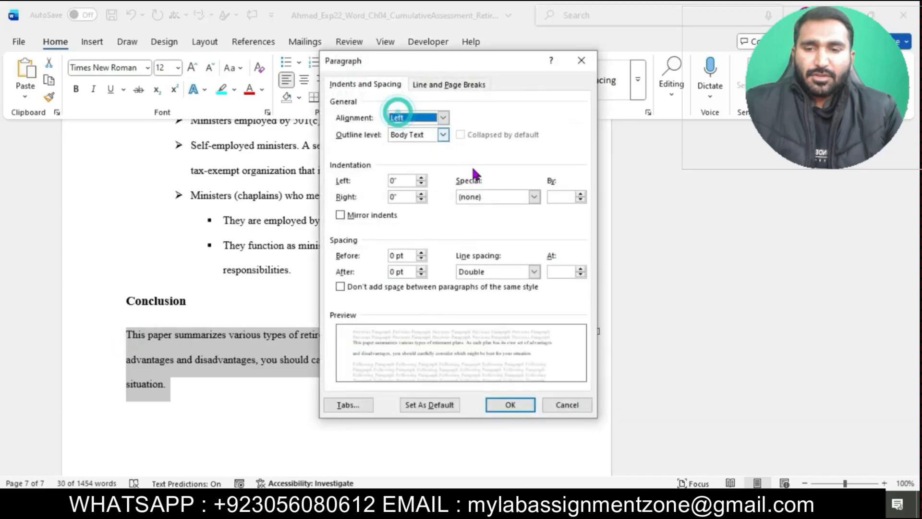
{"action": "left_click", "coordinate": [533, 196]}
{"action": "left_click", "coordinate": [498, 218]}
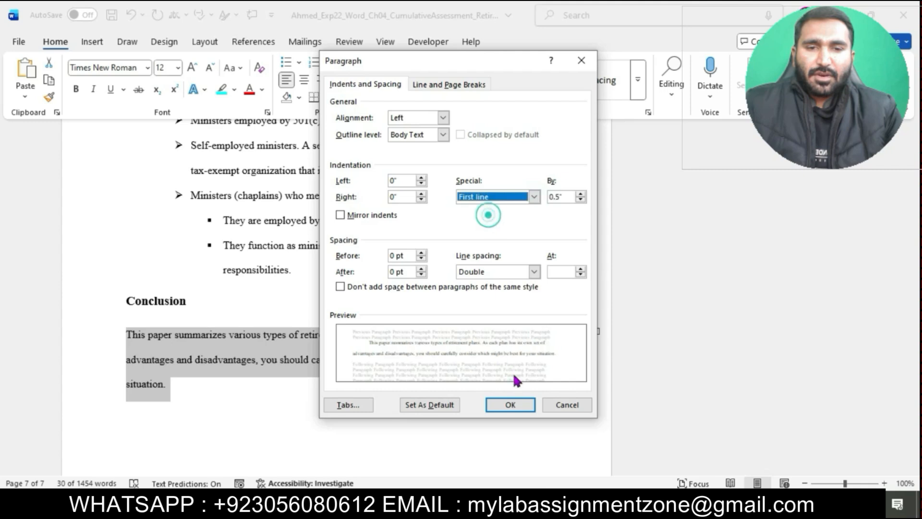
{"action": "left_click", "coordinate": [510, 404]}
{"action": "left_click", "coordinate": [422, 387]}
- Switch to the instructions document and reread the step 6 formatting requirements on paragraph spacing, then return to the report
{"action": "scroll", "coordinate": [422, 387], "scroll_direction": "up", "scroll_amount": 5}
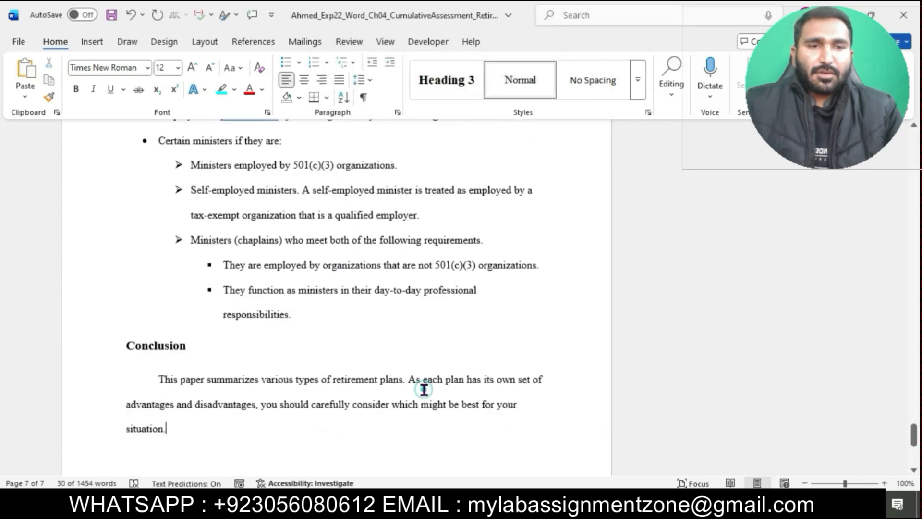
{"action": "left_click", "coordinate": [425, 451]}
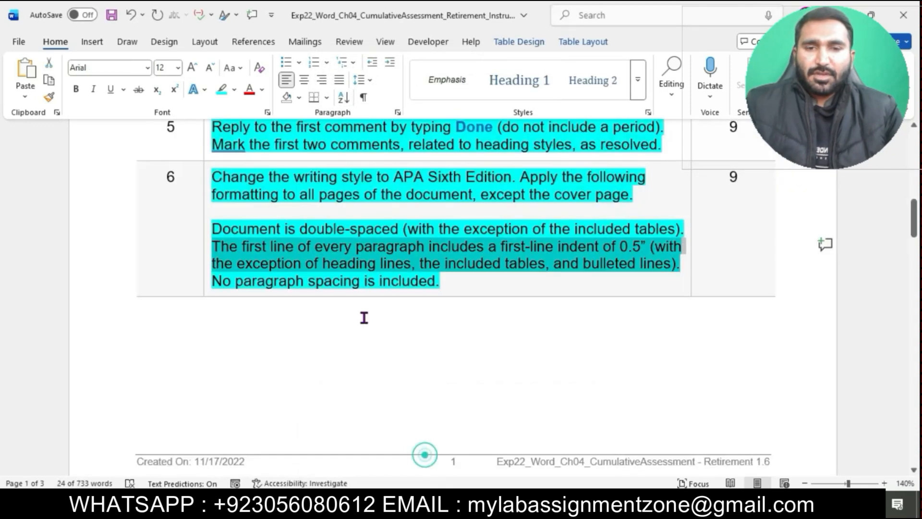
{"action": "left_click", "coordinate": [264, 281]}
{"action": "scroll", "coordinate": [263, 281], "scroll_direction": "down", "scroll_amount": 5}
{"action": "scroll", "coordinate": [264, 282], "scroll_direction": "up", "scroll_amount": 5}
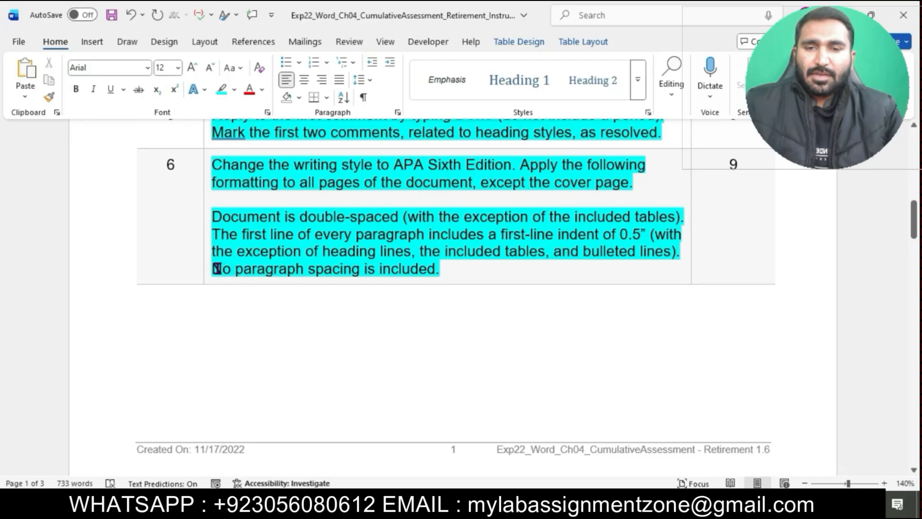
{"action": "left_click_drag", "start_coordinate": [213, 268], "coordinate": [422, 283]}
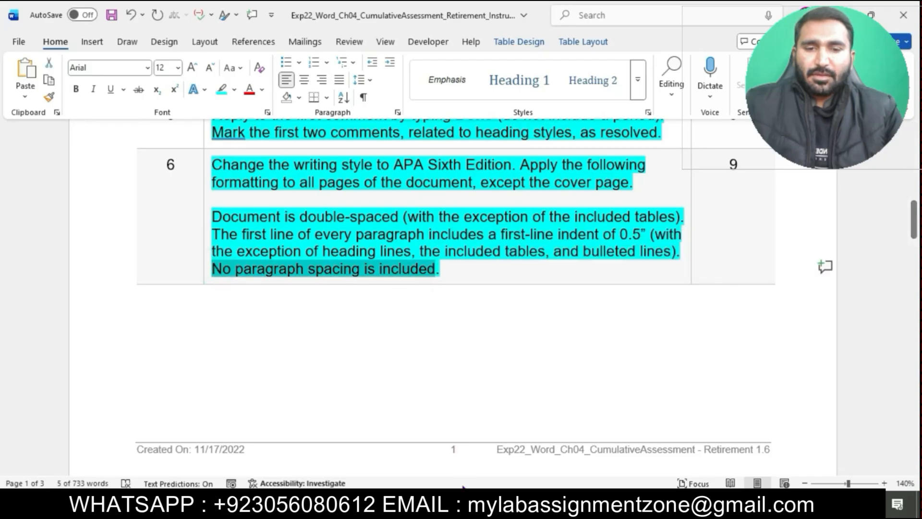
{"action": "left_click", "coordinate": [509, 446]}
- Inspect the paragraph settings of the two Introduction paragraphs without changing them
{"action": "scroll", "coordinate": [480, 284], "scroll_direction": "up", "scroll_amount": 10}
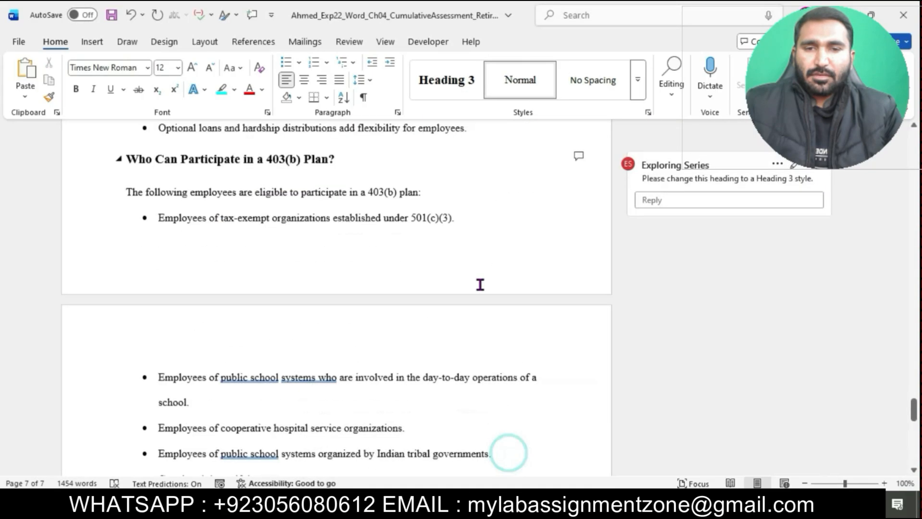
{"action": "scroll", "coordinate": [480, 284], "scroll_direction": "up", "scroll_amount": 15}
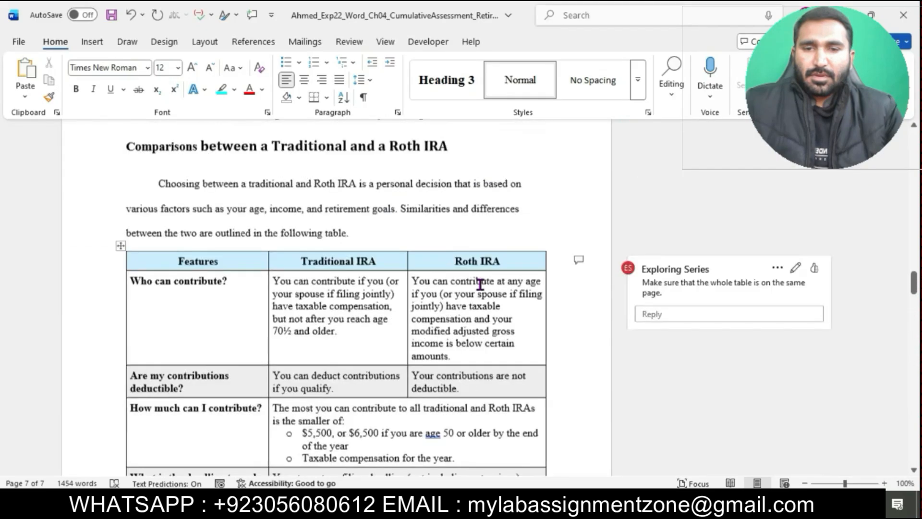
{"action": "scroll", "coordinate": [480, 284], "scroll_direction": "up", "scroll_amount": 20}
{"action": "scroll", "coordinate": [480, 284], "scroll_direction": "down", "scroll_amount": 5}
{"action": "scroll", "coordinate": [480, 284], "scroll_direction": "down", "scroll_amount": 5}
{"action": "scroll", "coordinate": [480, 284], "scroll_direction": "up", "scroll_amount": 2}
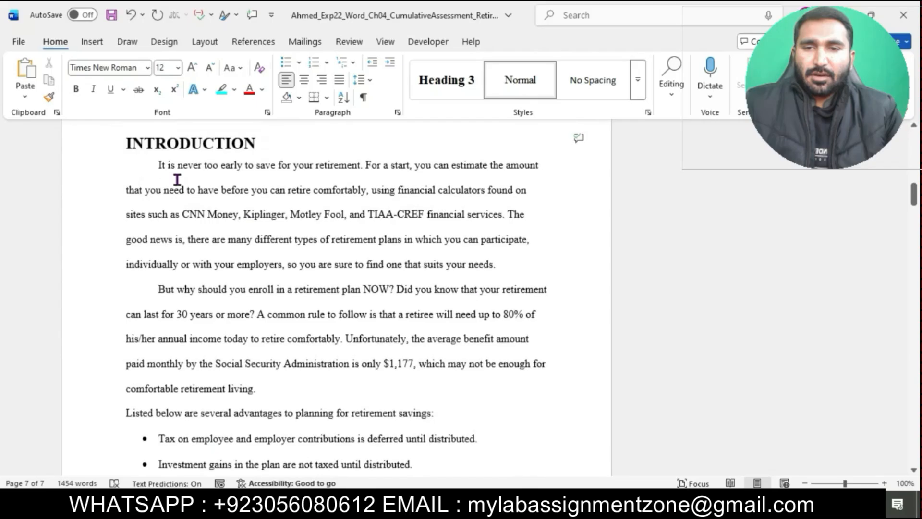
{"action": "left_click_drag", "start_coordinate": [162, 167], "coordinate": [367, 391]}
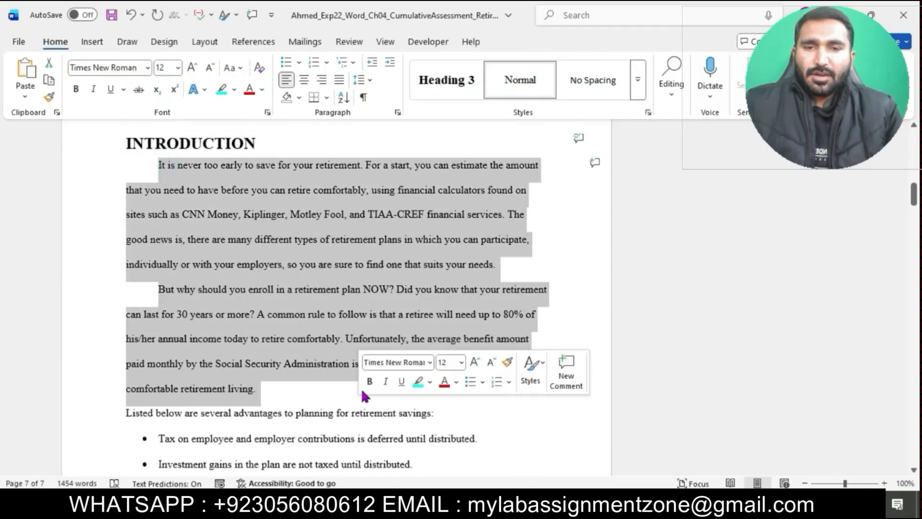
{"action": "left_click", "coordinate": [398, 114]}
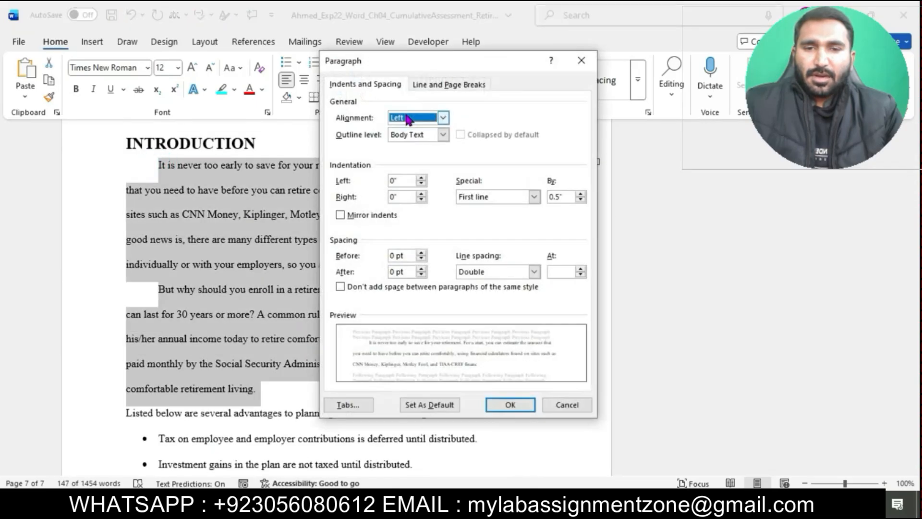
{"action": "left_click", "coordinate": [580, 64]}
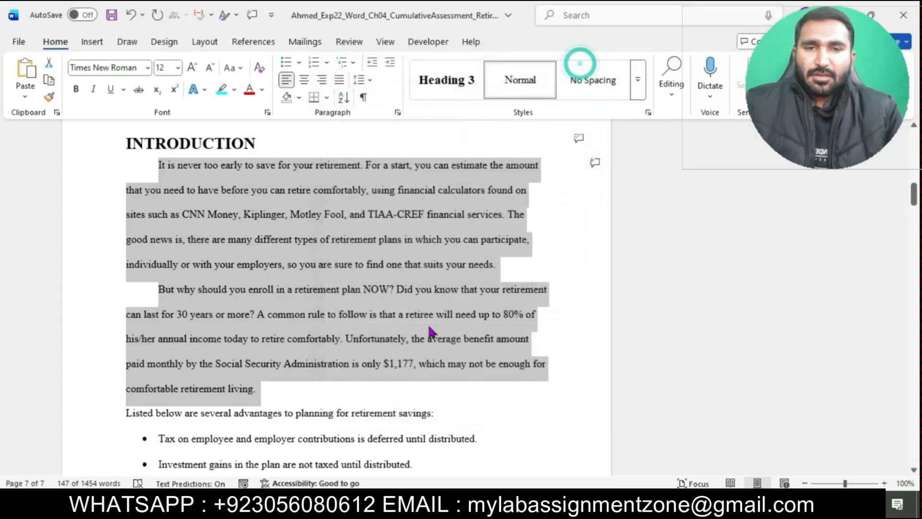
- Inspect the paragraph settings of the paragraph defining a contribution
{"action": "scroll", "coordinate": [429, 338], "scroll_direction": "down", "scroll_amount": 1}
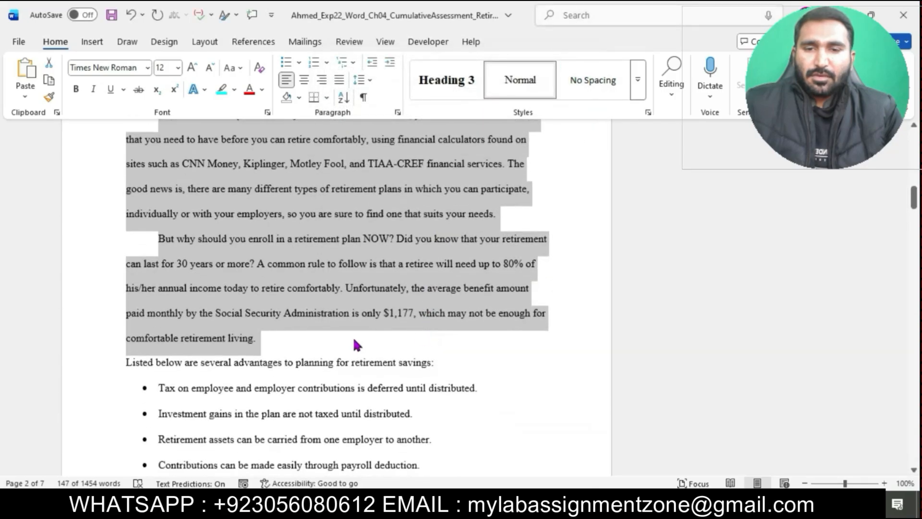
{"action": "scroll", "coordinate": [352, 345], "scroll_direction": "down", "scroll_amount": 3}
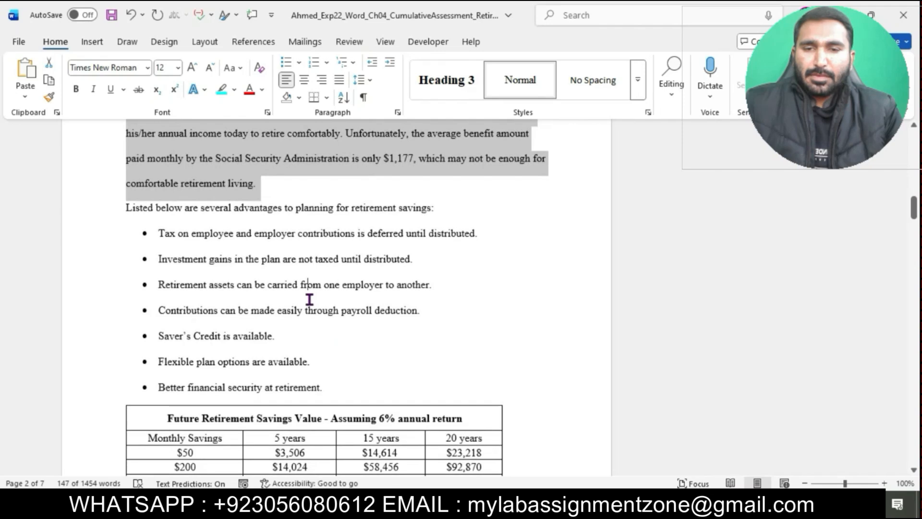
{"action": "left_click", "coordinate": [309, 299]}
{"action": "scroll", "coordinate": [309, 299], "scroll_direction": "down", "scroll_amount": 10}
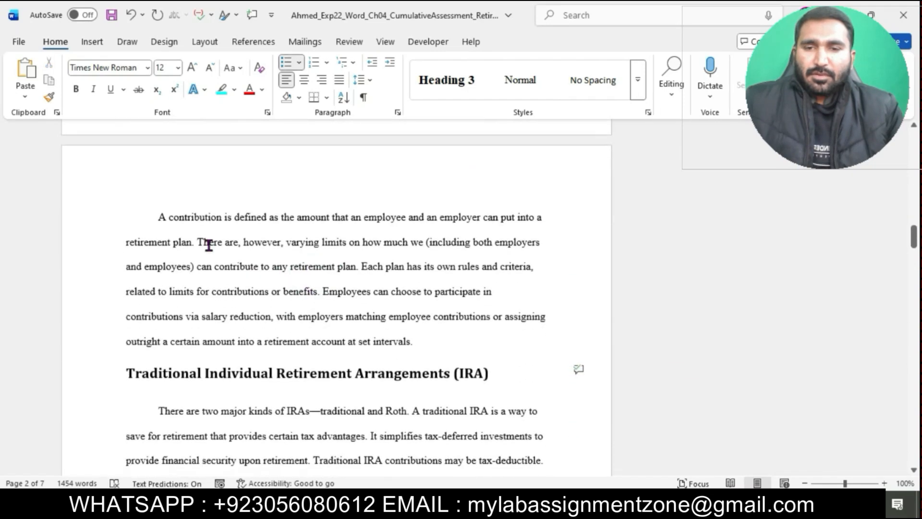
{"action": "left_click_drag", "start_coordinate": [156, 220], "coordinate": [456, 352]}
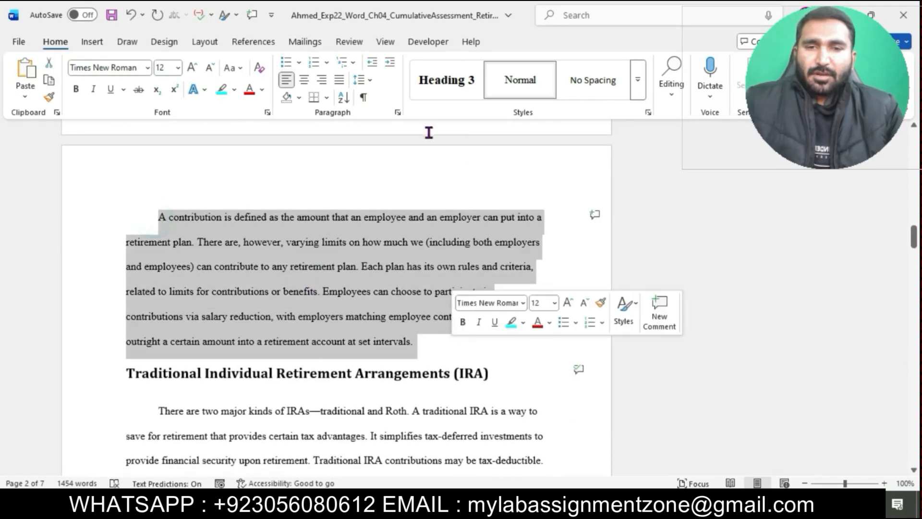
{"action": "left_click", "coordinate": [397, 112]}
{"action": "left_click", "coordinate": [510, 405]}
- Inspect the paragraph settings of the paragraph under the Traditional Individual Retirement Arrangements heading
{"action": "scroll", "coordinate": [511, 463], "scroll_direction": "down", "scroll_amount": 5}
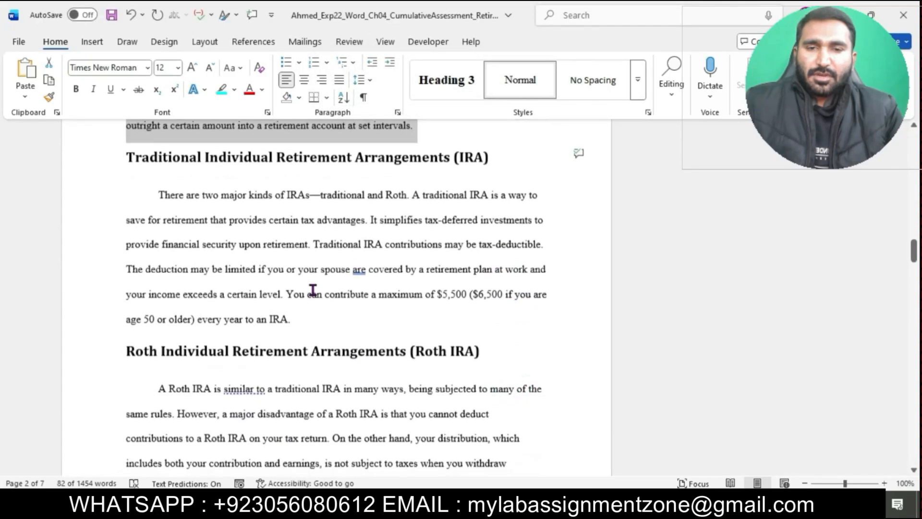
{"action": "left_click_drag", "start_coordinate": [156, 193], "coordinate": [319, 321]}
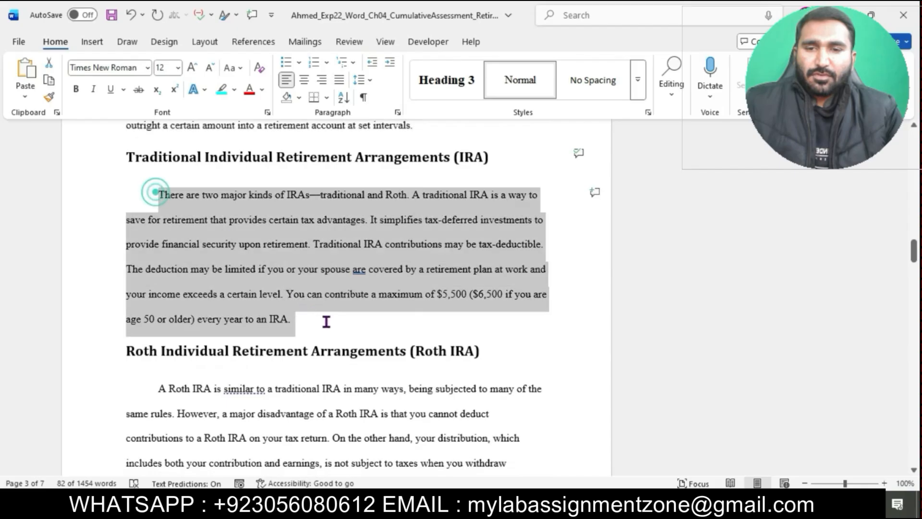
{"action": "left_click", "coordinate": [397, 114]}
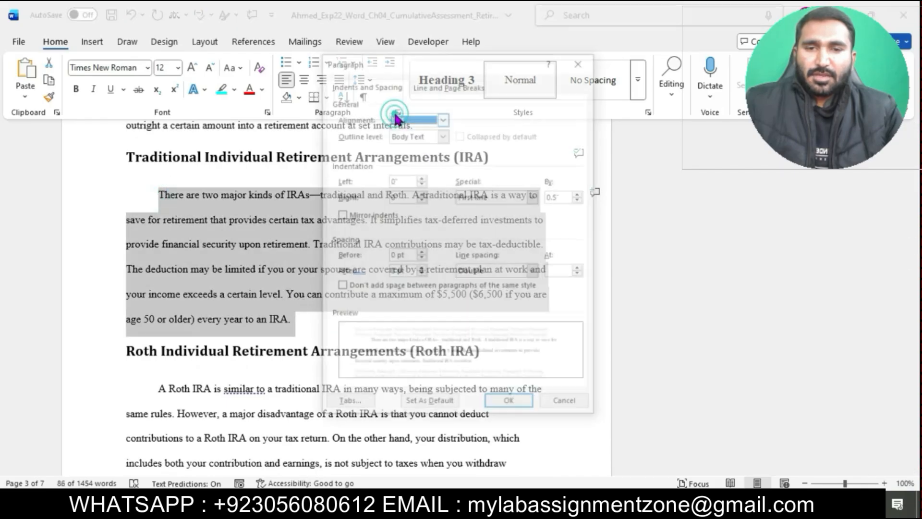
{"action": "left_click", "coordinate": [509, 405]}
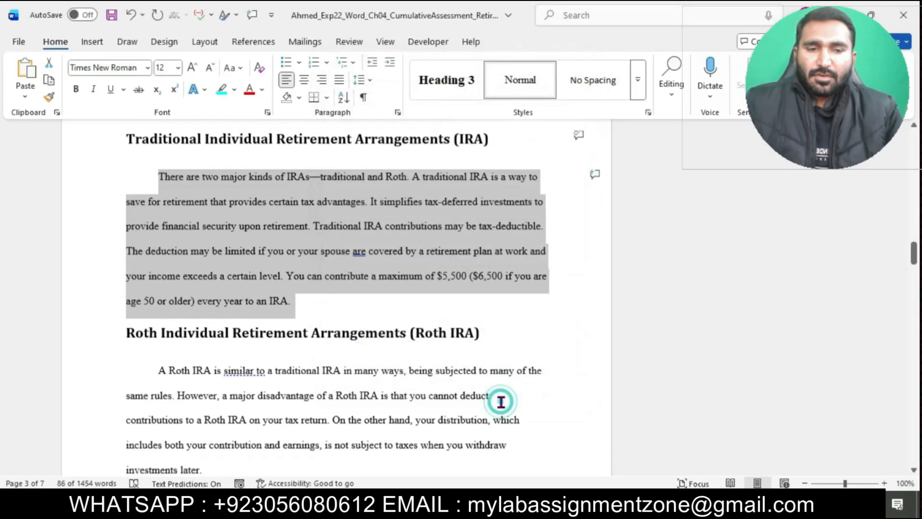
- Inspect the paragraph settings of the first paragraph under the Roth Individual Retirement Arrangements heading
{"action": "scroll", "coordinate": [252, 259], "scroll_direction": "down", "scroll_amount": 4}
{"action": "left_click_drag", "start_coordinate": [162, 189], "coordinate": [249, 280]}
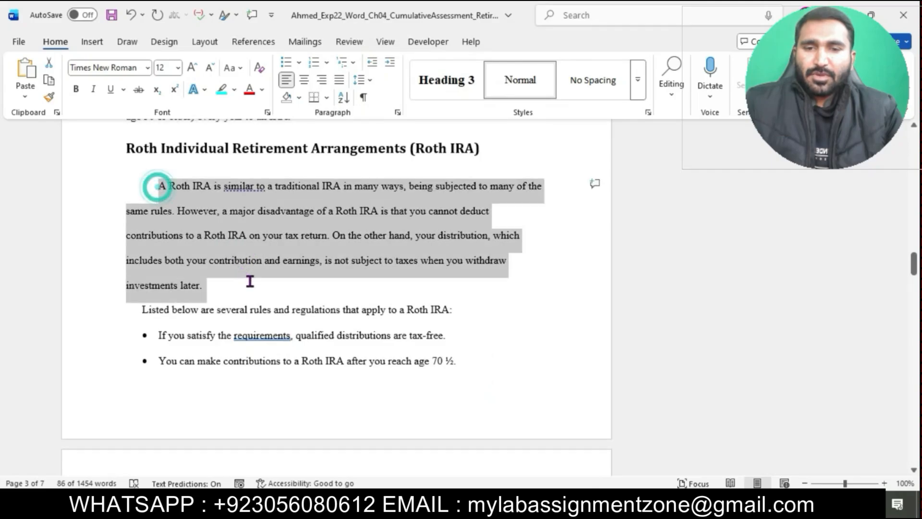
{"action": "left_click", "coordinate": [398, 114]}
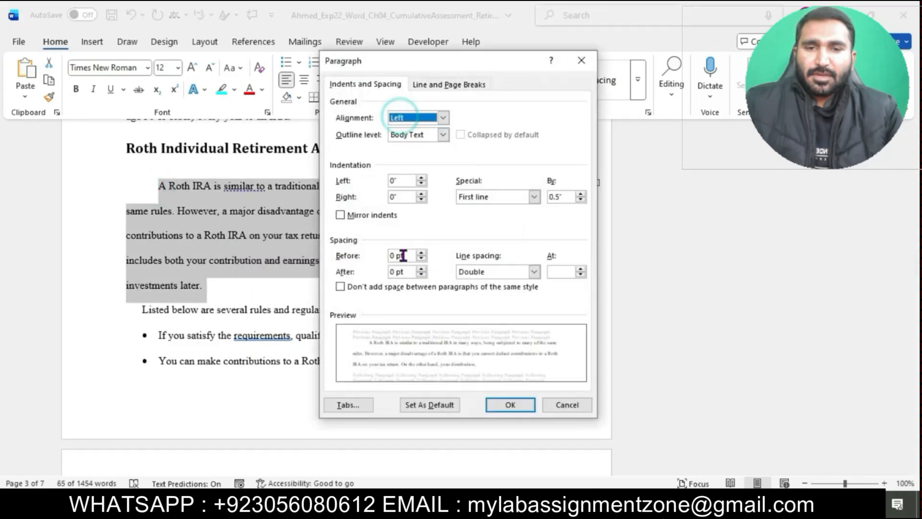
{"action": "left_click", "coordinate": [509, 405]}
- Inspect the paragraph settings of the paragraph under the Comparisons between a Traditional and a Roth IRA heading
{"action": "scroll", "coordinate": [511, 403], "scroll_direction": "down", "scroll_amount": 9}
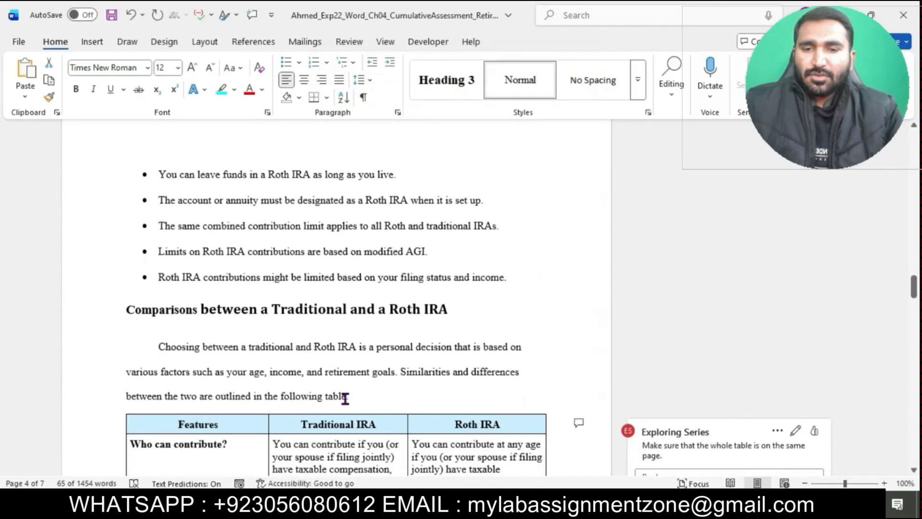
{"action": "scroll", "coordinate": [345, 398], "scroll_direction": "down", "scroll_amount": 2}
{"action": "left_click_drag", "start_coordinate": [157, 257], "coordinate": [366, 313]}
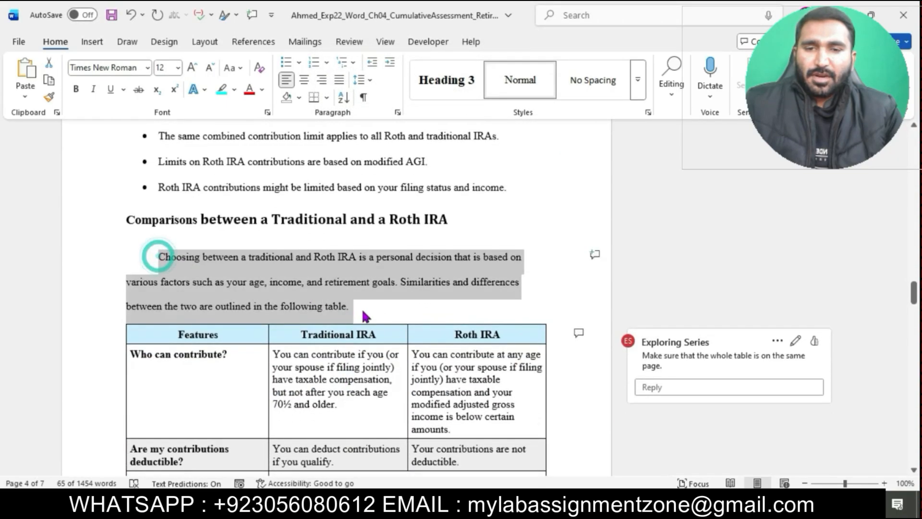
{"action": "left_click", "coordinate": [397, 115]}
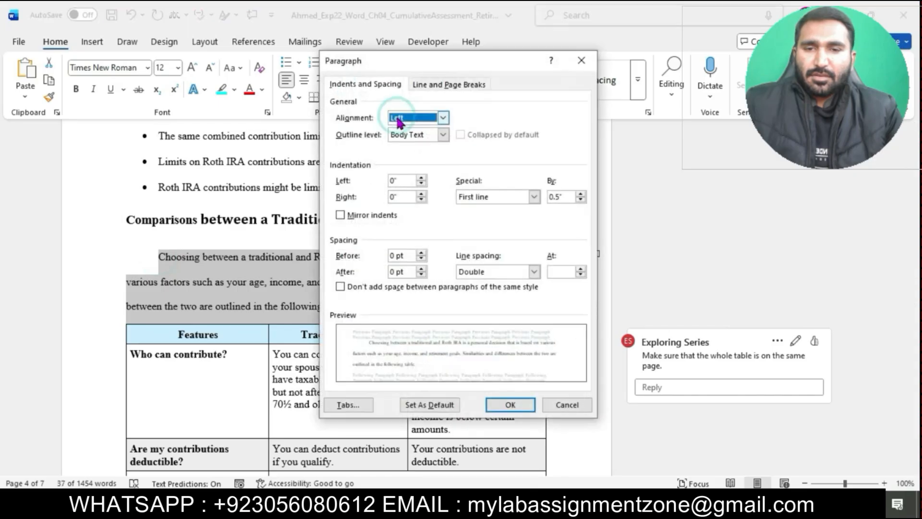
{"action": "left_click", "coordinate": [509, 404]}
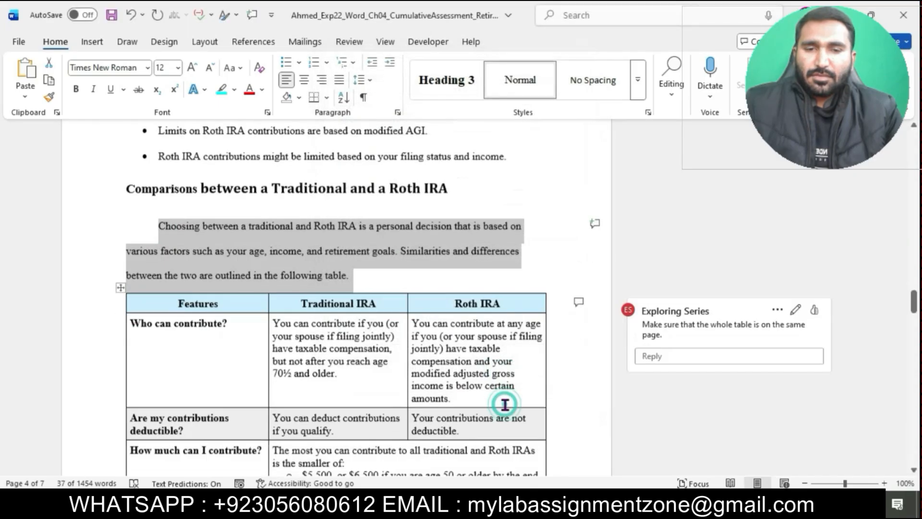
- Inspect the paragraph settings of the two paragraphs in the 401(k) Plans section
{"action": "scroll", "coordinate": [505, 404], "scroll_direction": "down", "scroll_amount": 14}
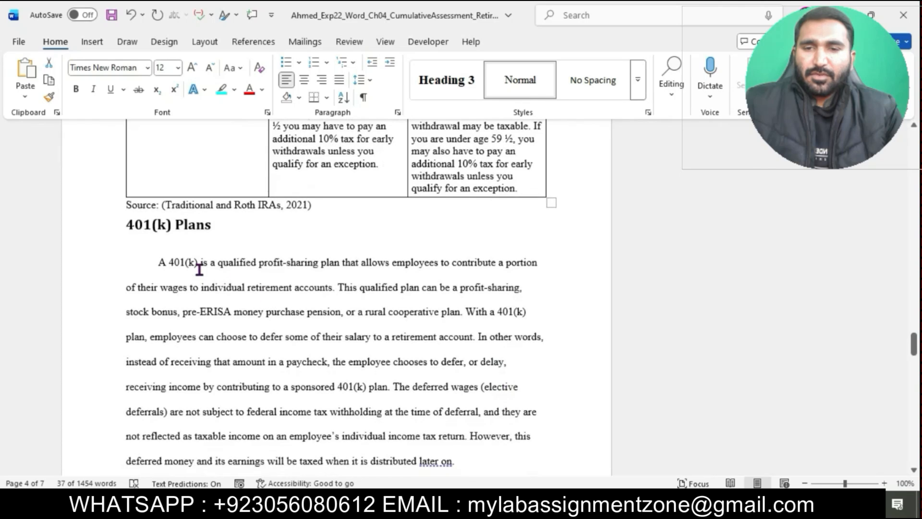
{"action": "left_click_drag", "start_coordinate": [158, 266], "coordinate": [426, 137]}
{"action": "scroll", "coordinate": [424, 136], "scroll_direction": "up", "scroll_amount": 3}
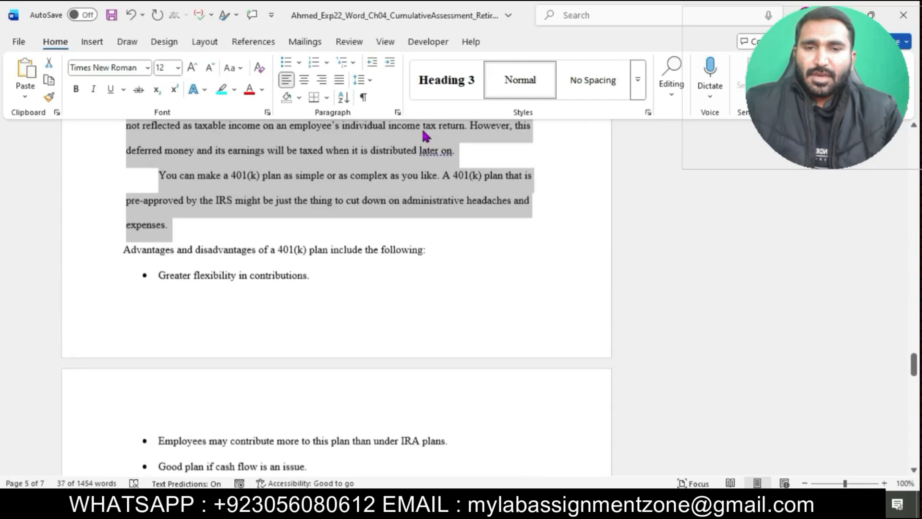
{"action": "left_click", "coordinate": [398, 112]}
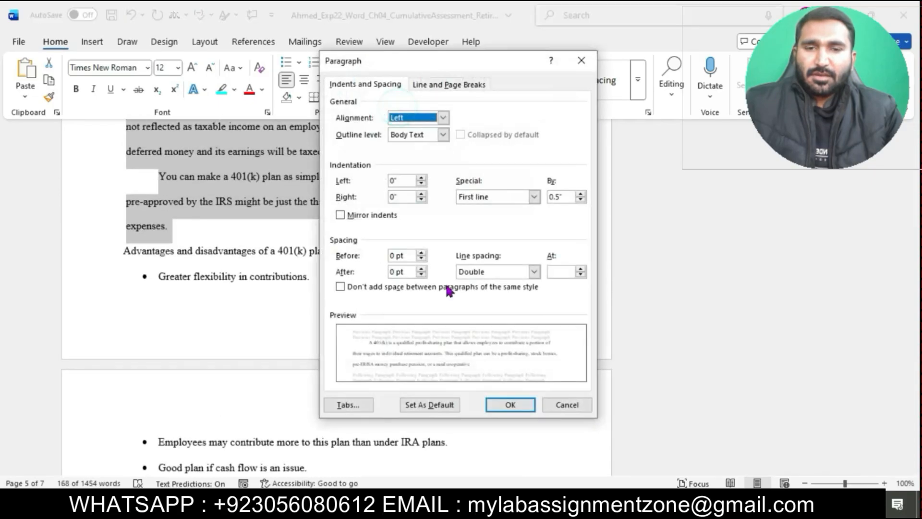
{"action": "left_click", "coordinate": [499, 402]}
- Inspect the paragraph settings of the first paragraph in the 403(b) Plans section
{"action": "scroll", "coordinate": [500, 404], "scroll_direction": "down", "scroll_amount": 5}
{"action": "scroll", "coordinate": [499, 402], "scroll_direction": "down", "scroll_amount": 7}
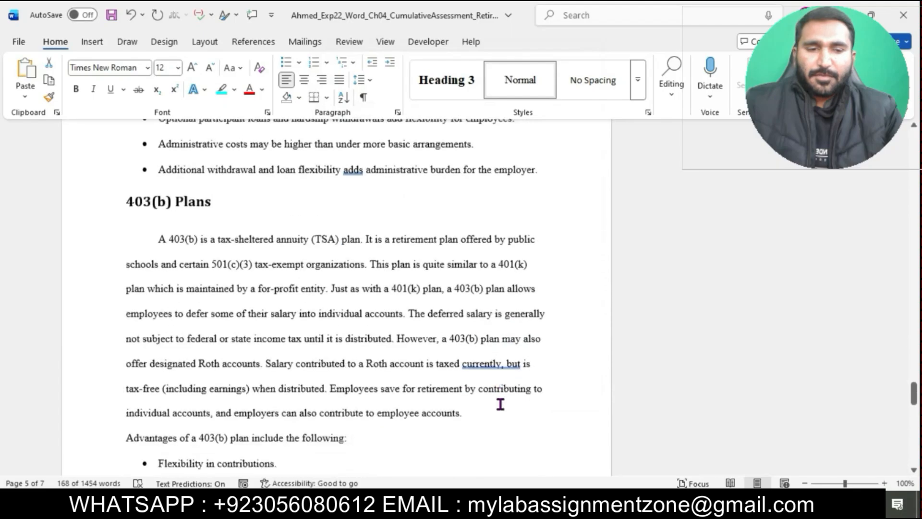
{"action": "scroll", "coordinate": [336, 298], "scroll_direction": "up", "scroll_amount": 1}
{"action": "left_click_drag", "start_coordinate": [161, 150], "coordinate": [475, 336]}
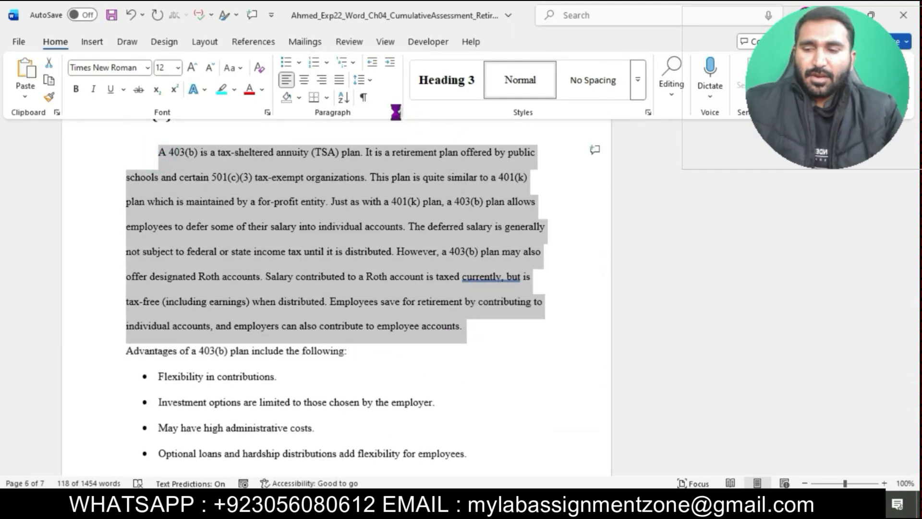
{"action": "left_click", "coordinate": [398, 112]}
{"action": "left_click", "coordinate": [510, 406]}
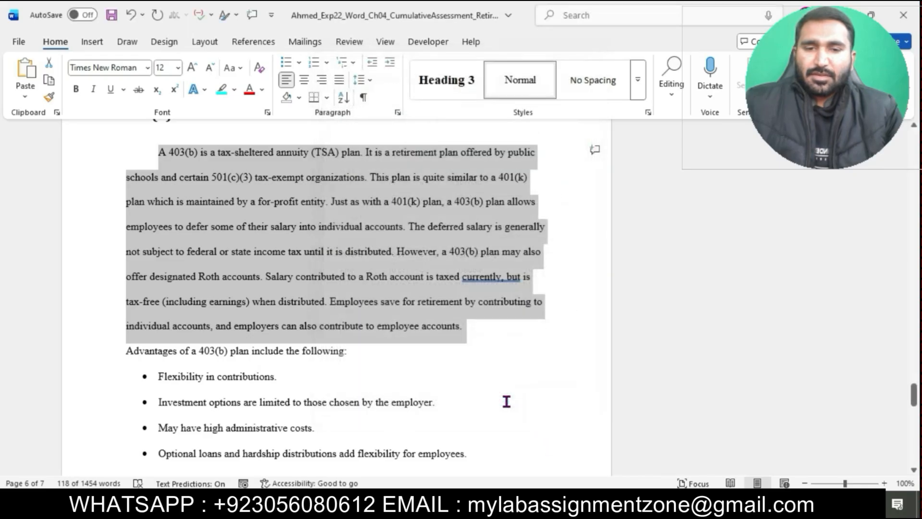
{"action": "left_click", "coordinate": [506, 406]}
- Switch to the instructions document and highlight the instructions for steps 7 through 16 in cyan
{"action": "scroll", "coordinate": [504, 399], "scroll_direction": "down", "scroll_amount": 5}
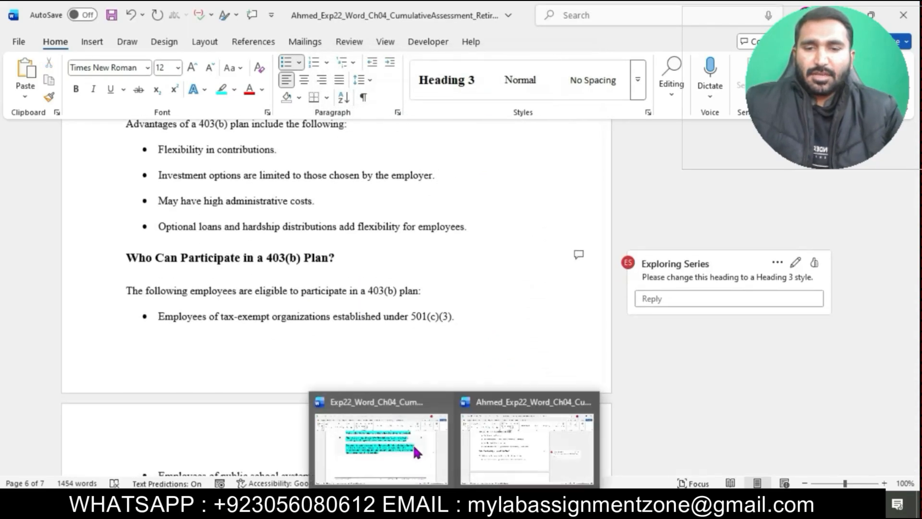
{"action": "left_click", "coordinate": [413, 442]}
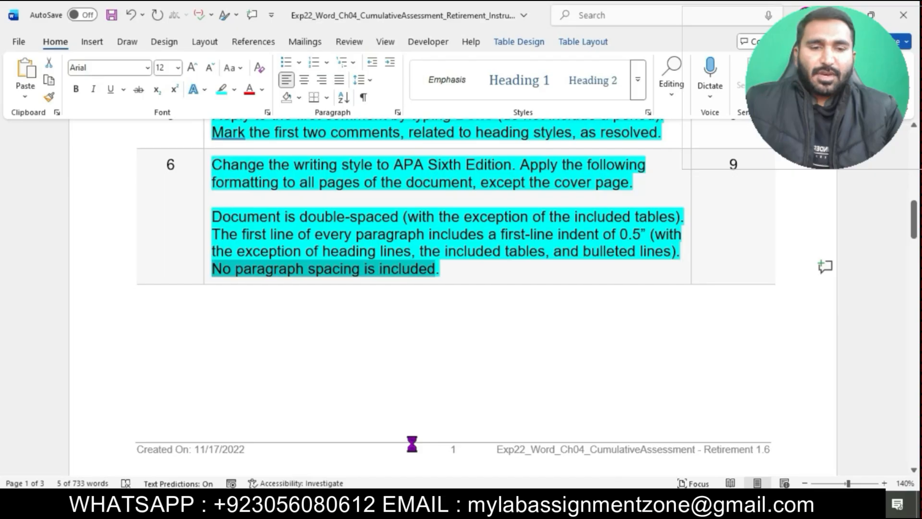
{"action": "scroll", "coordinate": [412, 444], "scroll_direction": "down", "scroll_amount": 12}
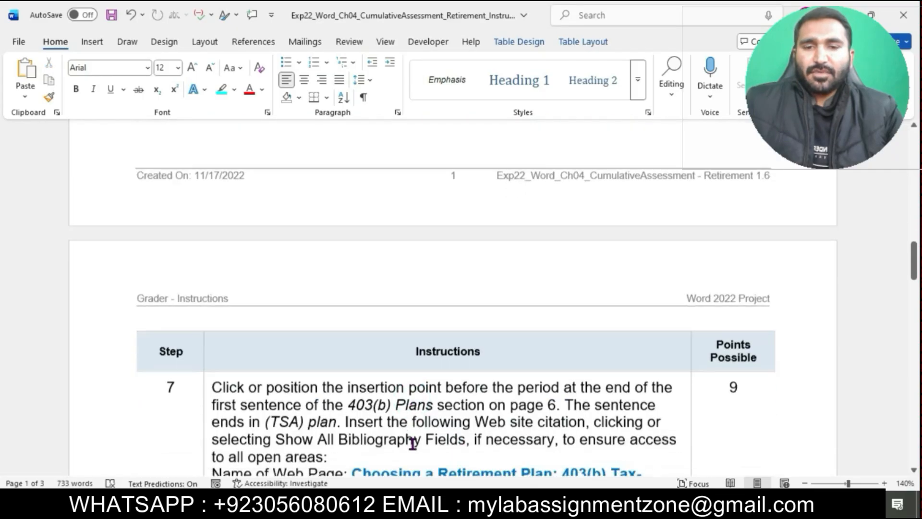
{"action": "scroll", "coordinate": [411, 444], "scroll_direction": "up", "scroll_amount": 3}
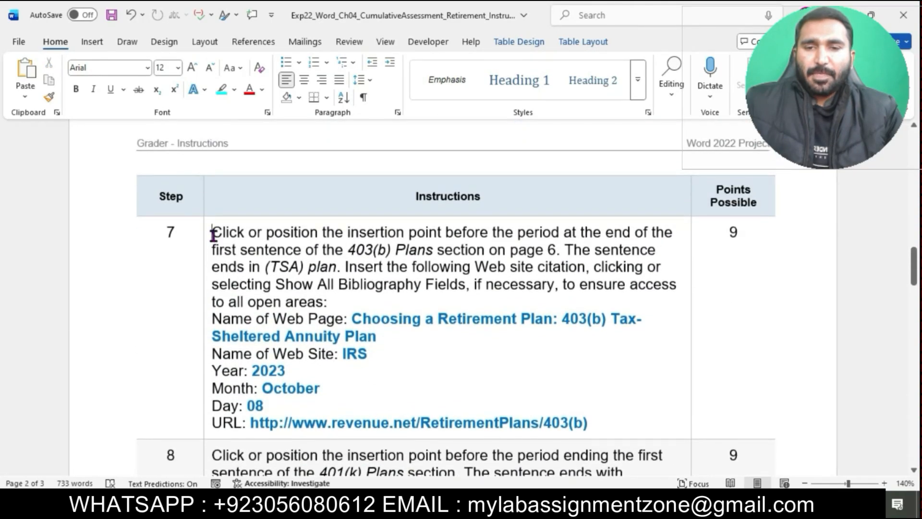
{"action": "left_click_drag", "start_coordinate": [213, 235], "coordinate": [342, 486]}
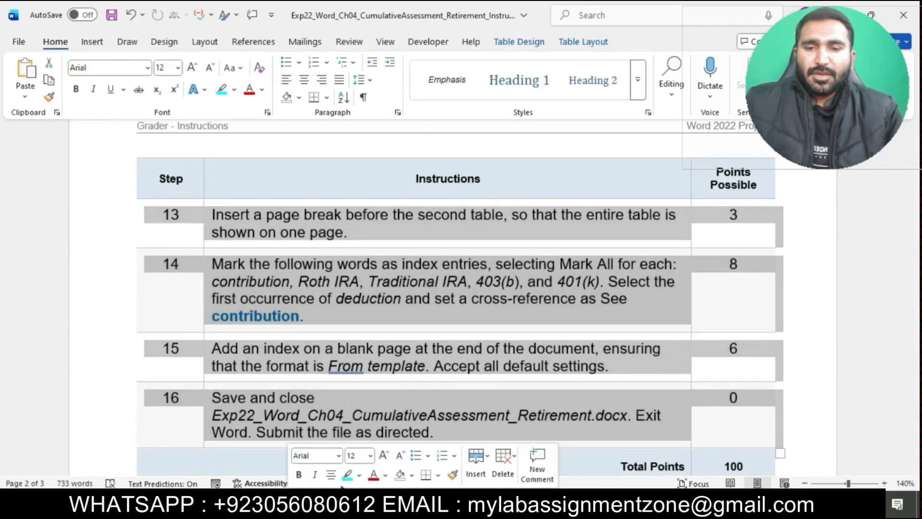
{"action": "left_click", "coordinate": [347, 474]}
{"action": "left_click", "coordinate": [467, 376]}
- Review the instructions document from the later steps back up to the project description
{"action": "scroll", "coordinate": [467, 376], "scroll_direction": "down", "scroll_amount": 1}
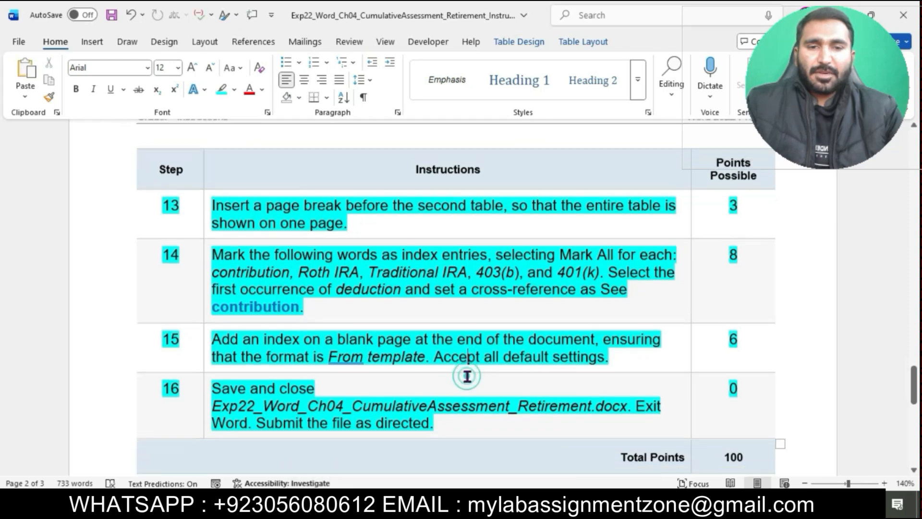
{"action": "scroll", "coordinate": [467, 376], "scroll_direction": "down", "scroll_amount": 3}
{"action": "scroll", "coordinate": [466, 376], "scroll_direction": "up", "scroll_amount": 20}
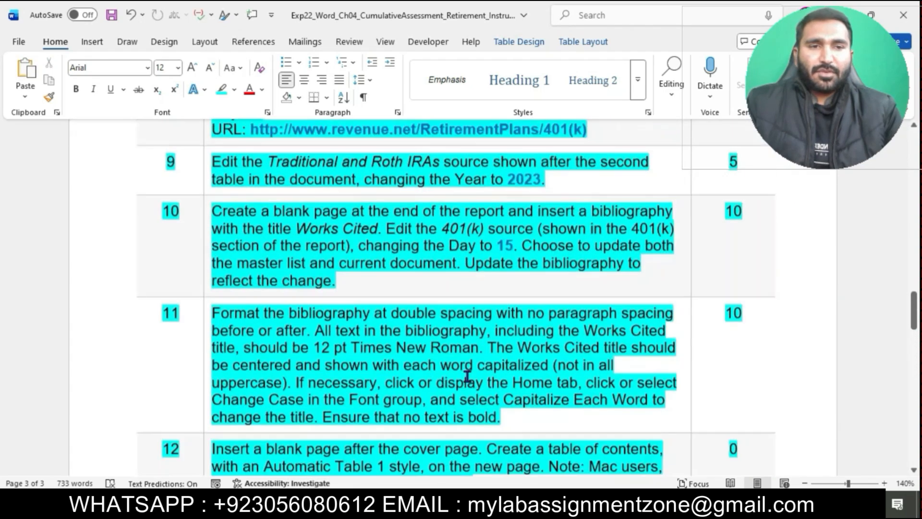
{"action": "scroll", "coordinate": [466, 376], "scroll_direction": "up", "scroll_amount": 20}
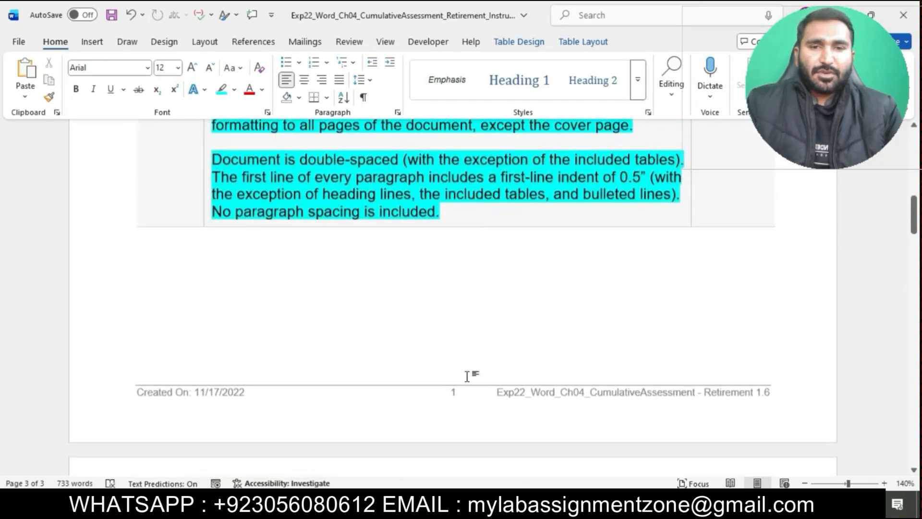
{"action": "scroll", "coordinate": [467, 376], "scroll_direction": "down", "scroll_amount": 3}
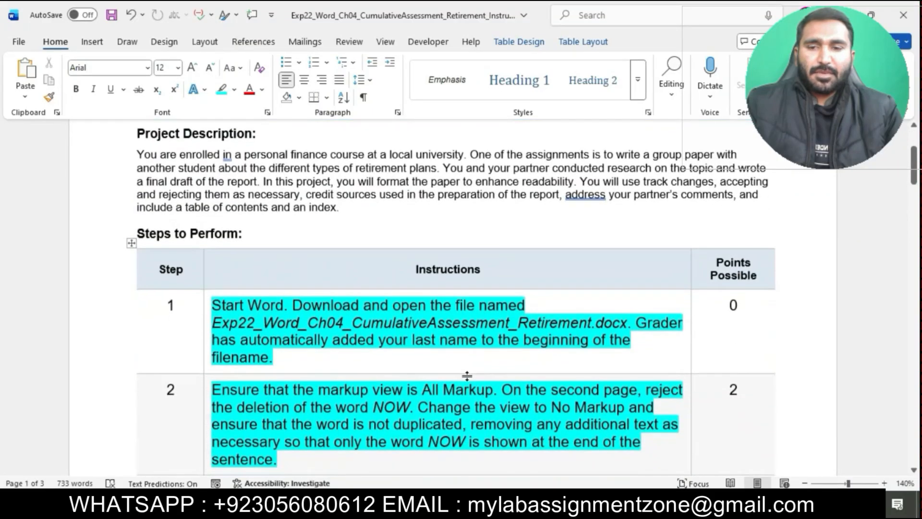
{"action": "scroll", "coordinate": [467, 376], "scroll_direction": "up", "scroll_amount": 2}
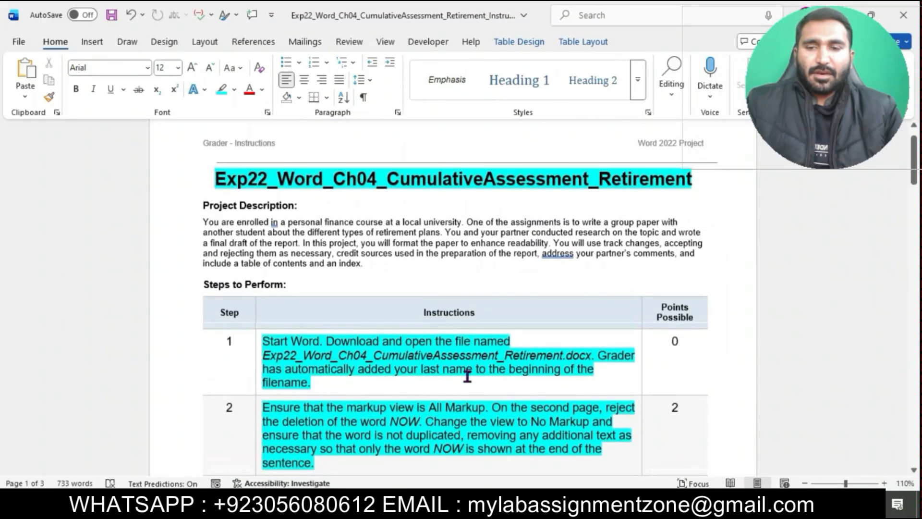